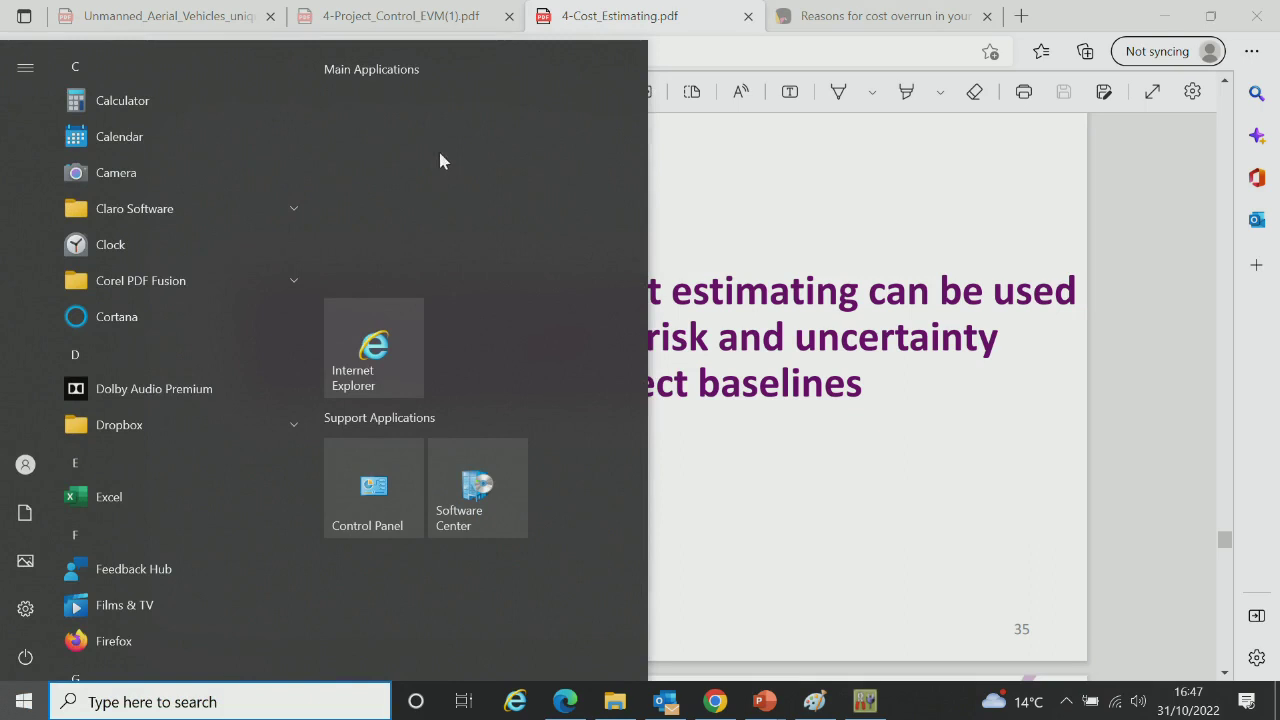
pyautogui.click(773, 204)
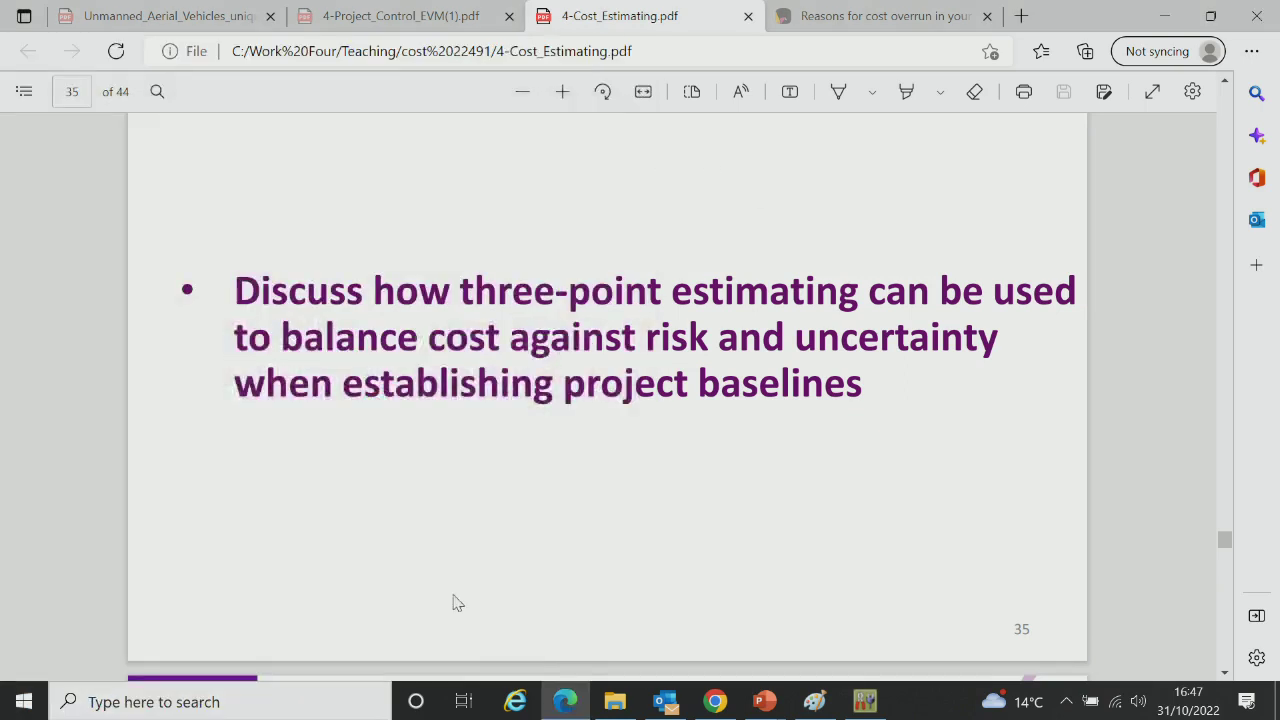
pyautogui.click(24, 702)
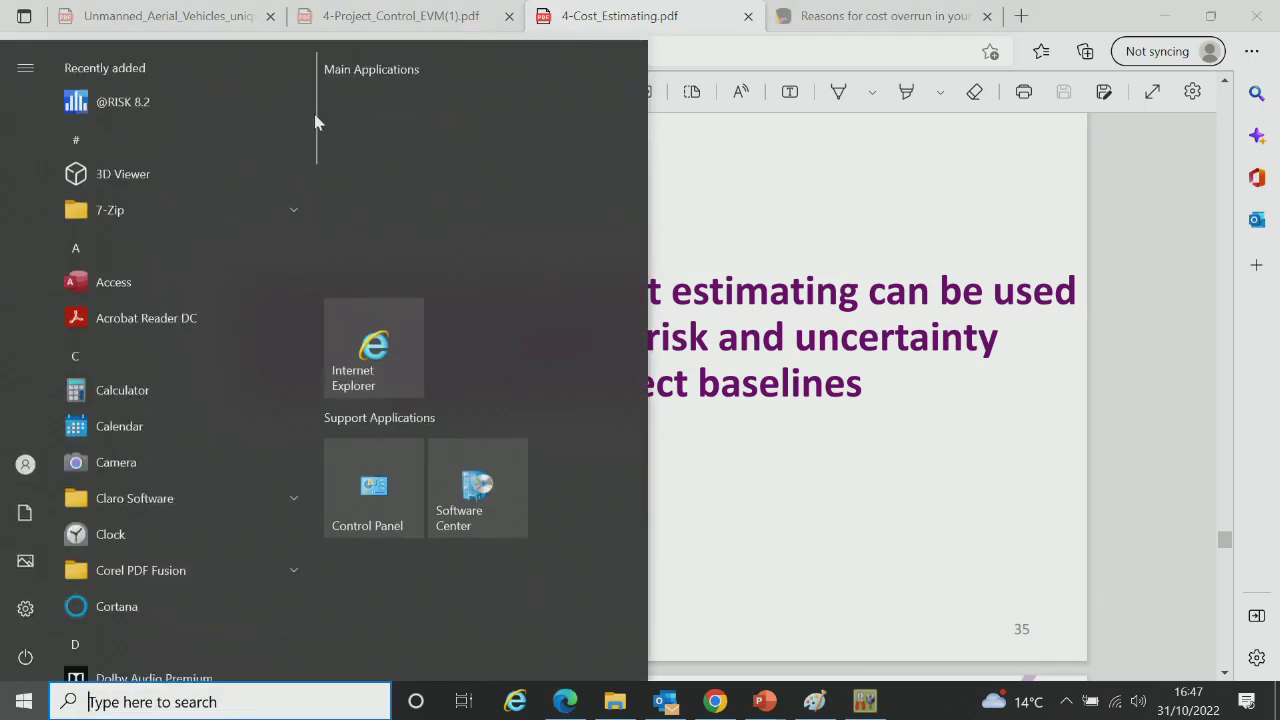
pyautogui.moveTo(314, 120)
pyautogui.mouseDown()
pyautogui.moveTo(337, 277)
pyautogui.moveTo(320, 299)
pyautogui.moveTo(305, 405)
pyautogui.moveTo(310, 537)
pyautogui.moveTo(297, 197)
pyautogui.moveTo(314, 106)
pyautogui.mouseUp()
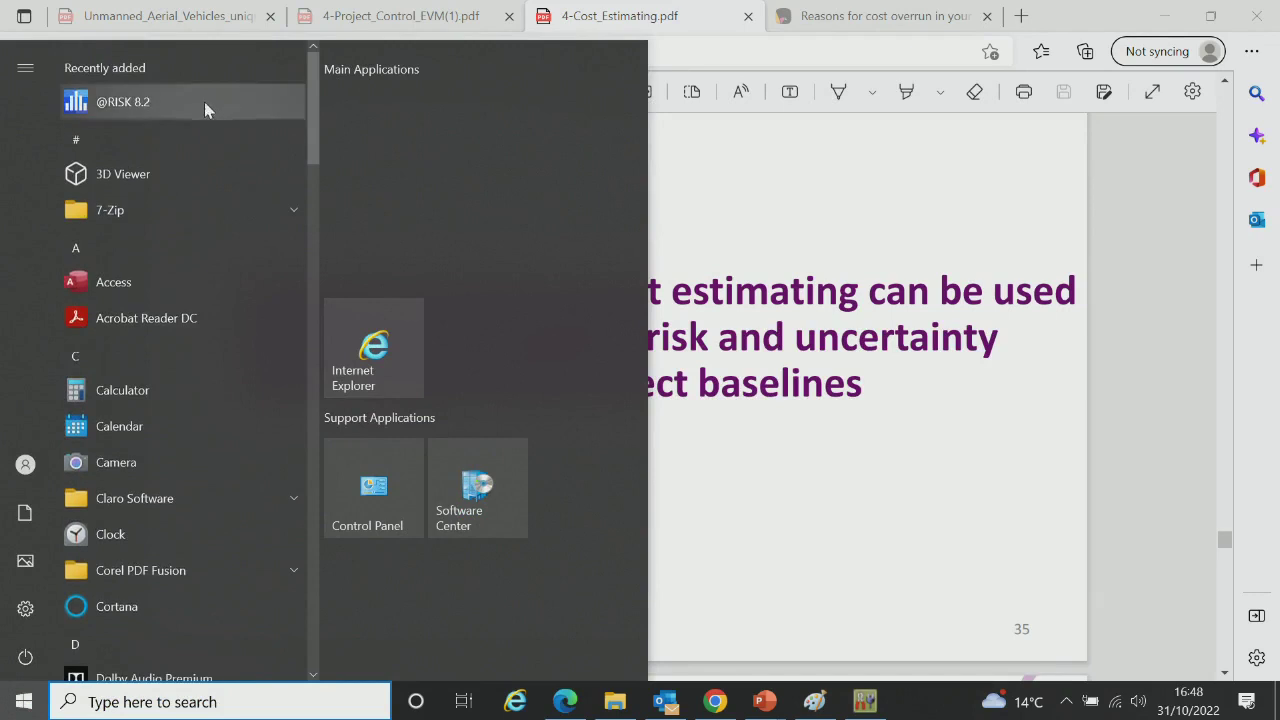
pyautogui.click(147, 101)
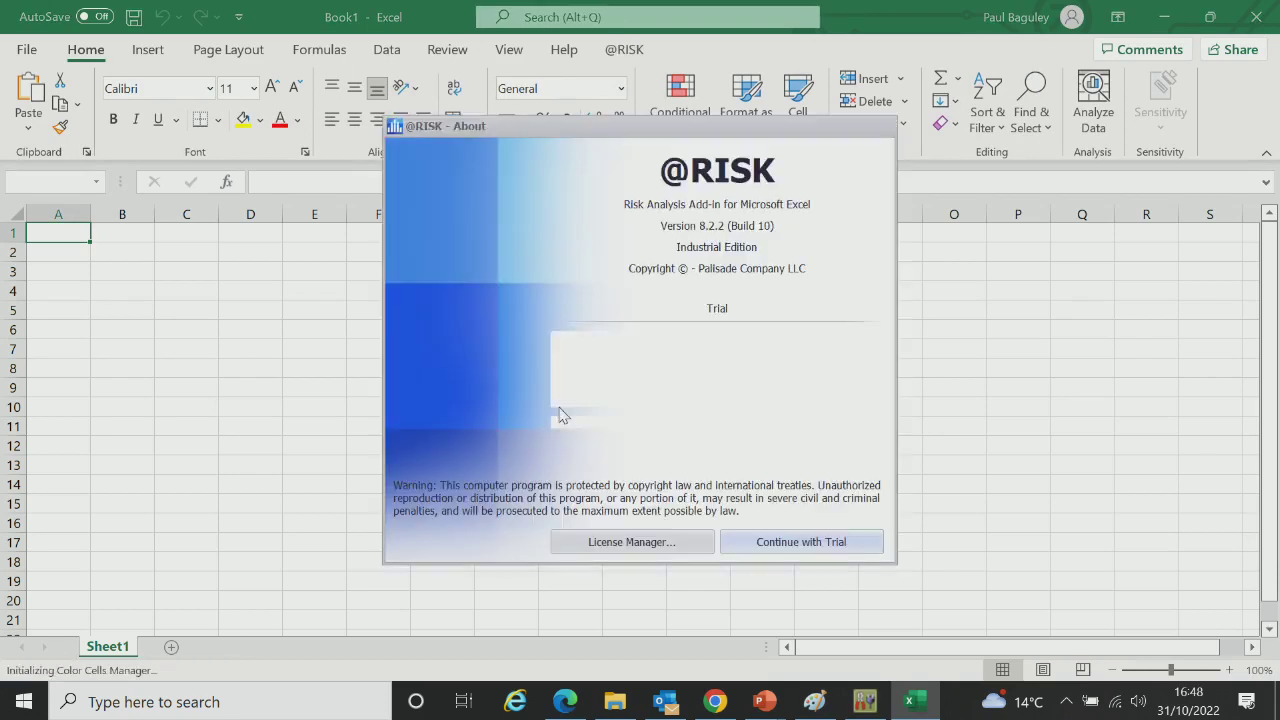
pyautogui.click(801, 542)
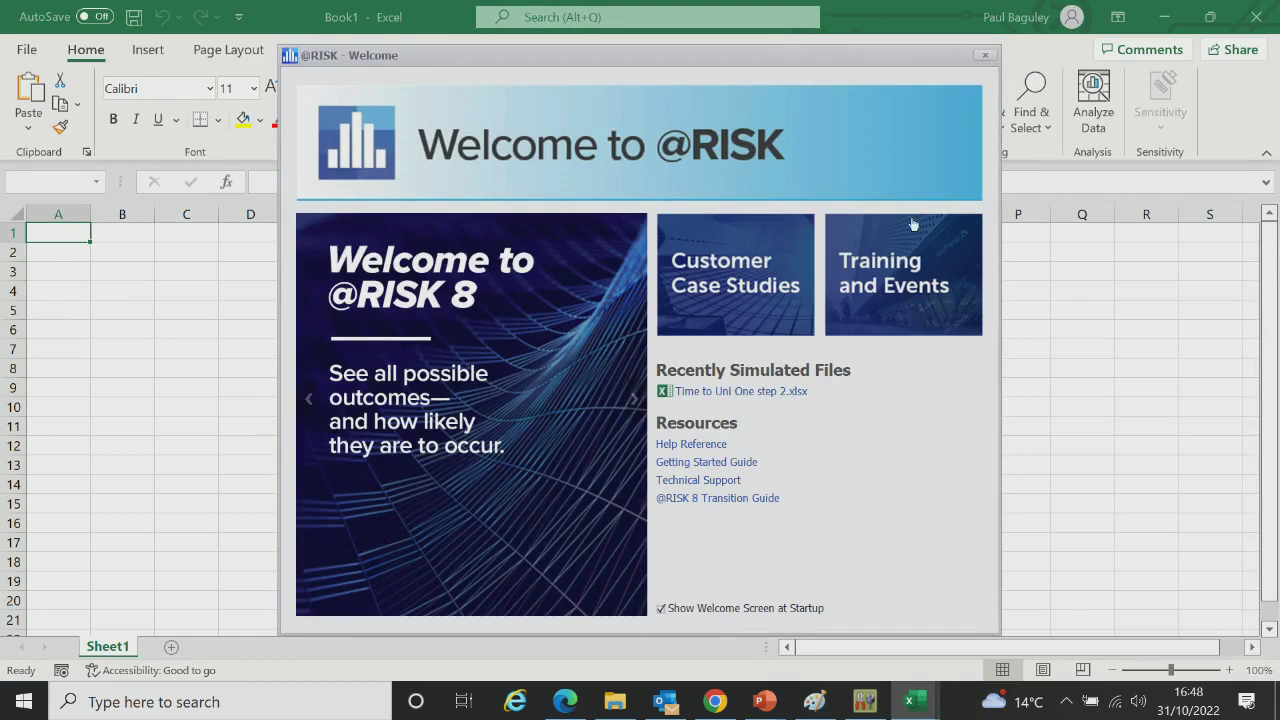
pyautogui.click(986, 55)
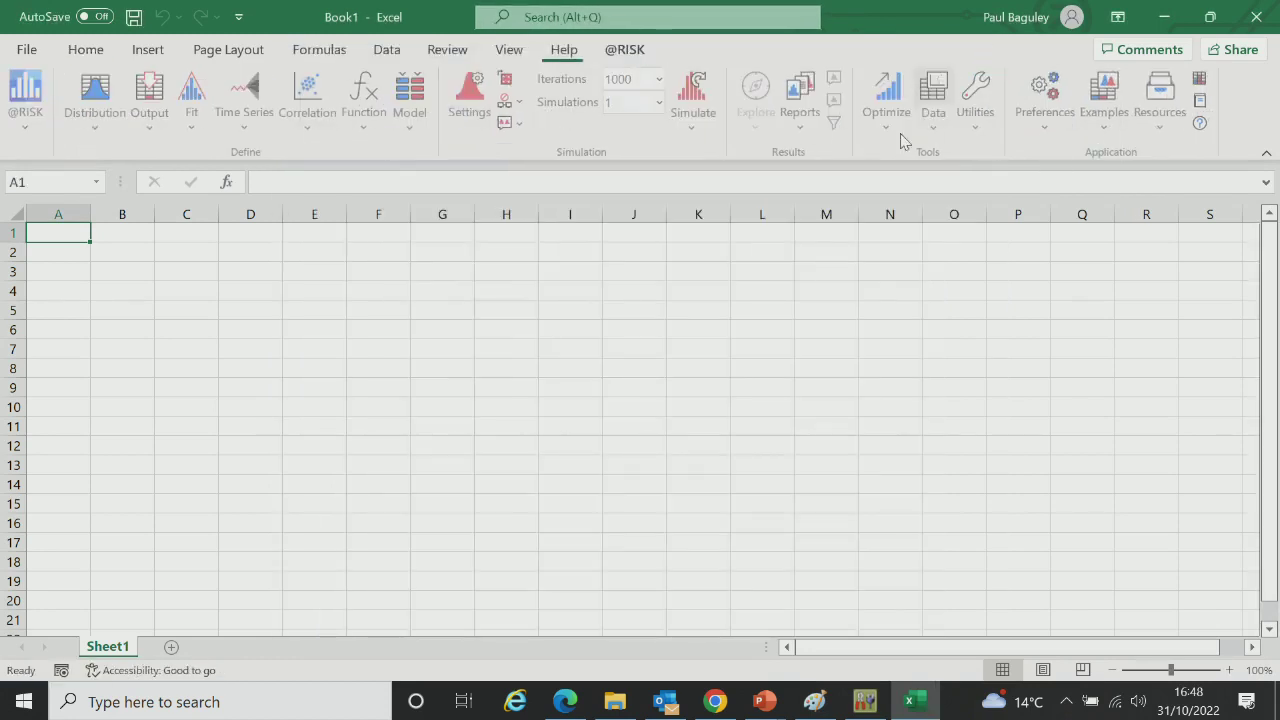
# Step: Enter the label Labour in cell F7
pyautogui.click(370, 349)
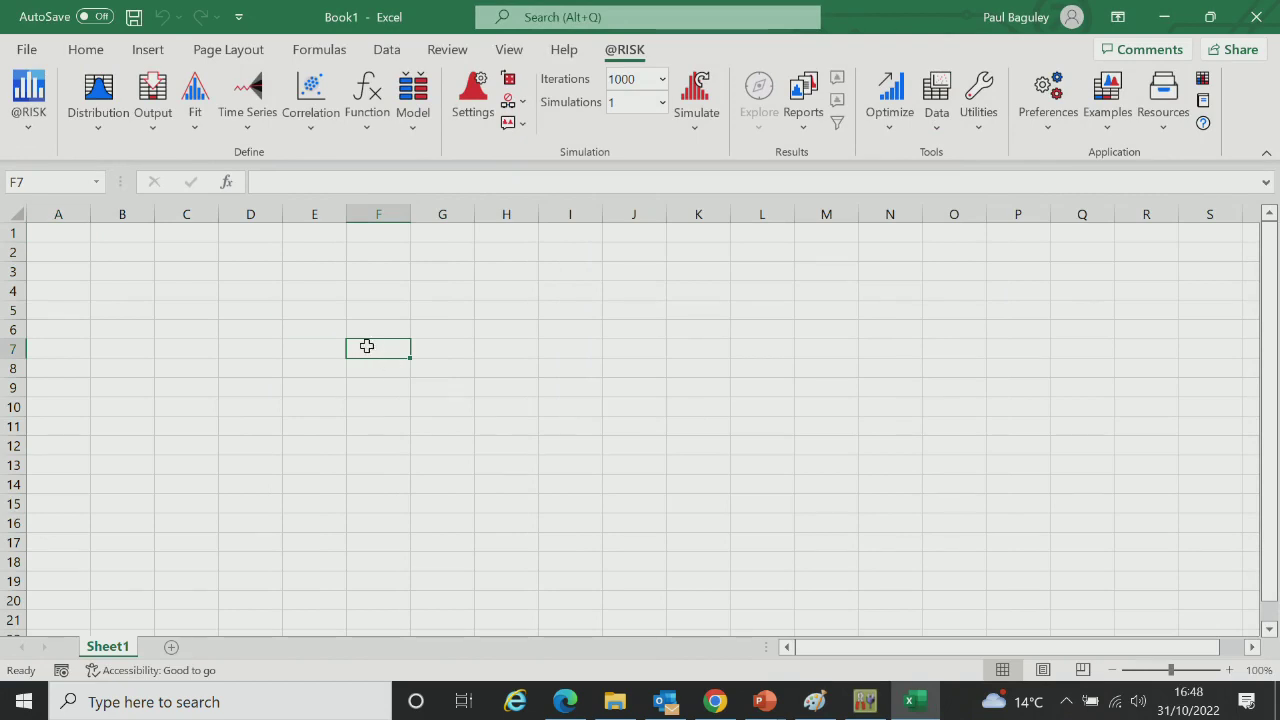
pyautogui.write('Lanbour')
pyautogui.press('BackSpace')
pyautogui.press('BackSpace')
pyautogui.press('BackSpace')
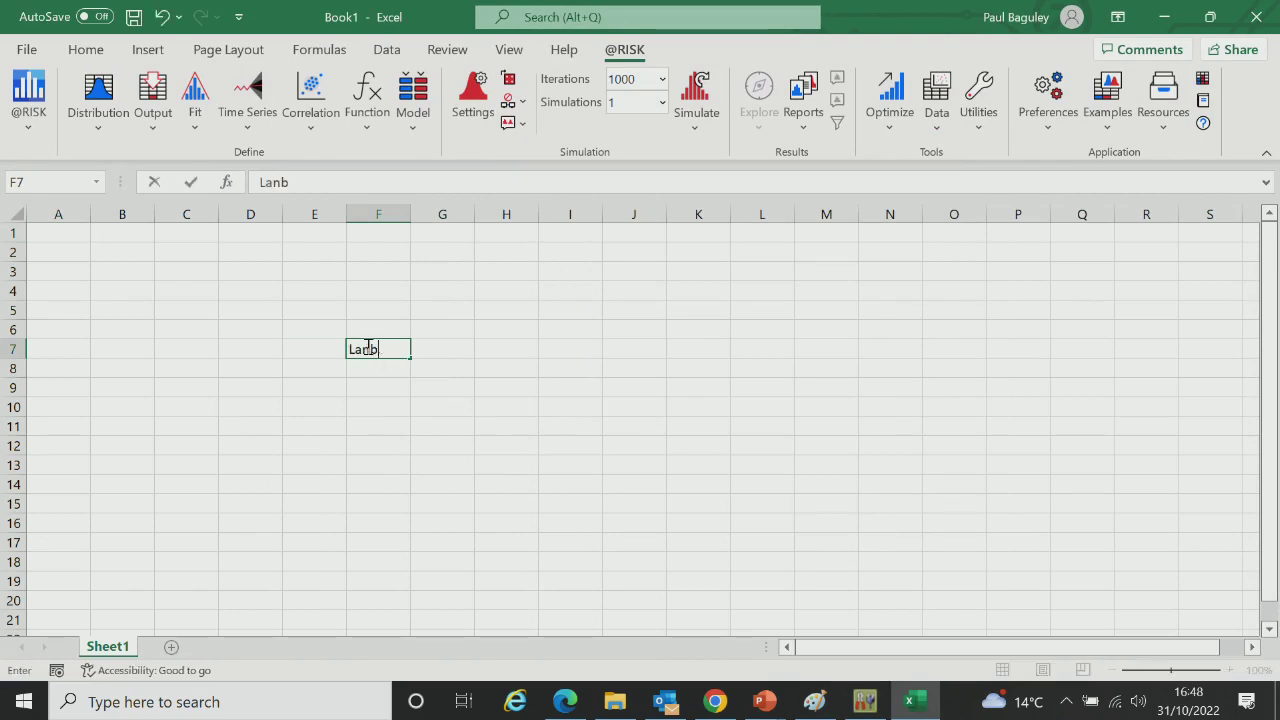
pyautogui.press('BackSpace')
pyautogui.press('BackSpace')
pyautogui.press('BackSpace')
pyautogui.write('abour')
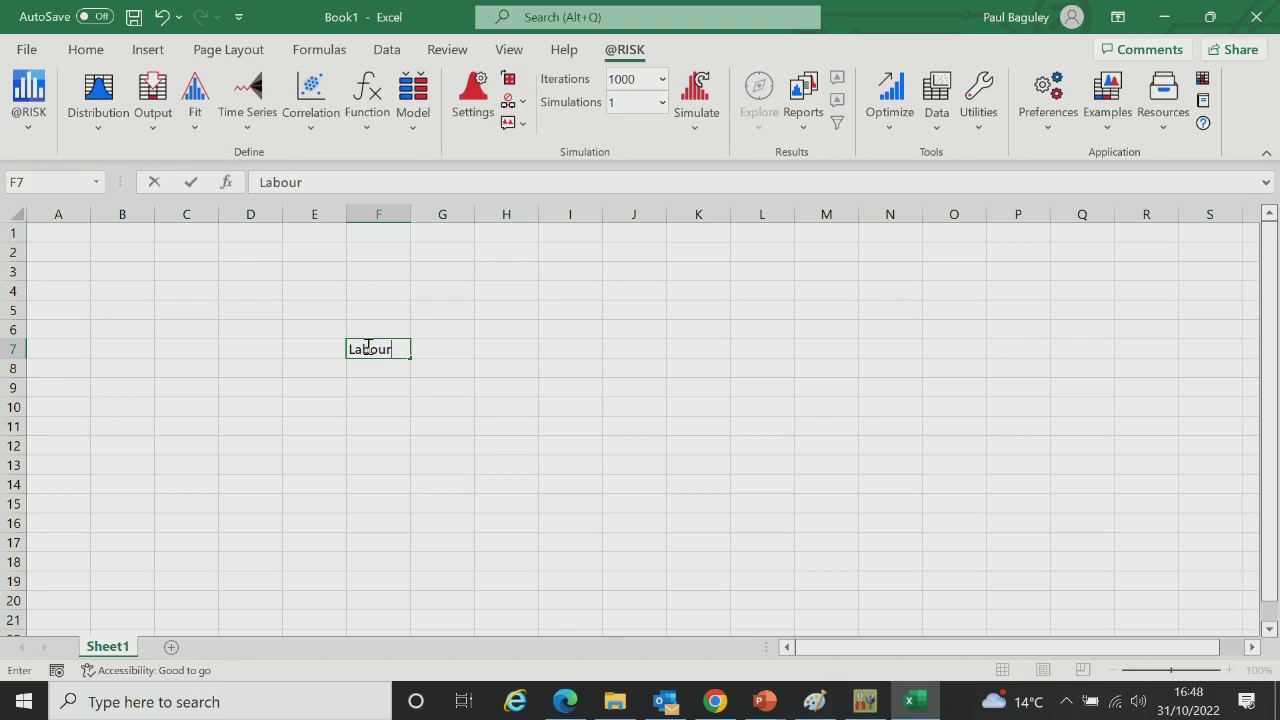
# Step: Add the labels Materials in cell F8 and Overhead in cell F9
pyautogui.click(371, 367)
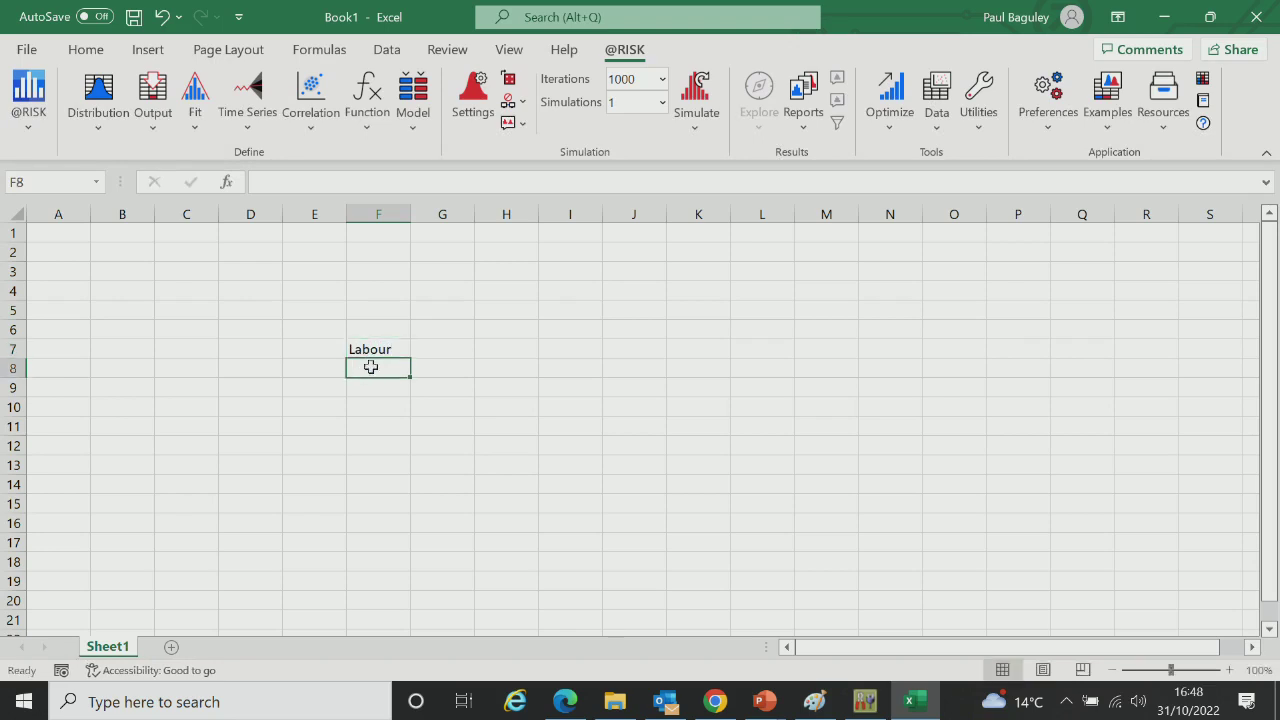
pyautogui.write('Materials')
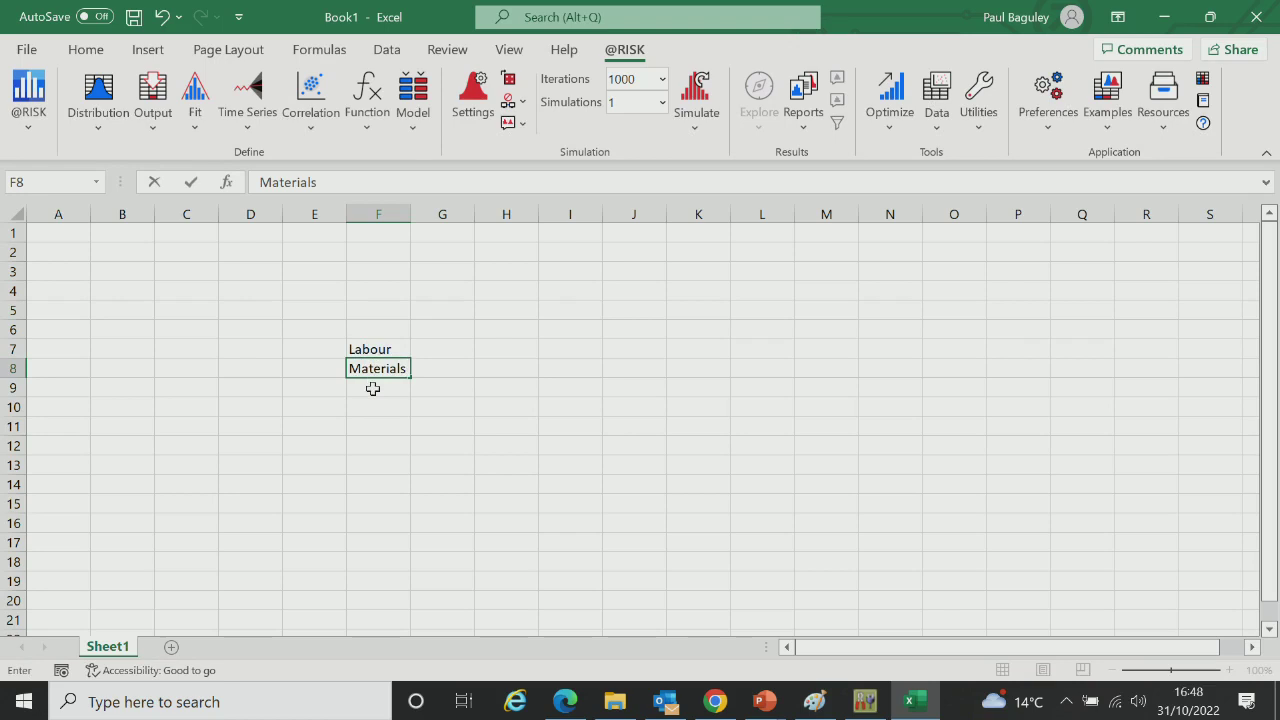
pyautogui.click(372, 388)
pyautogui.write('Over')
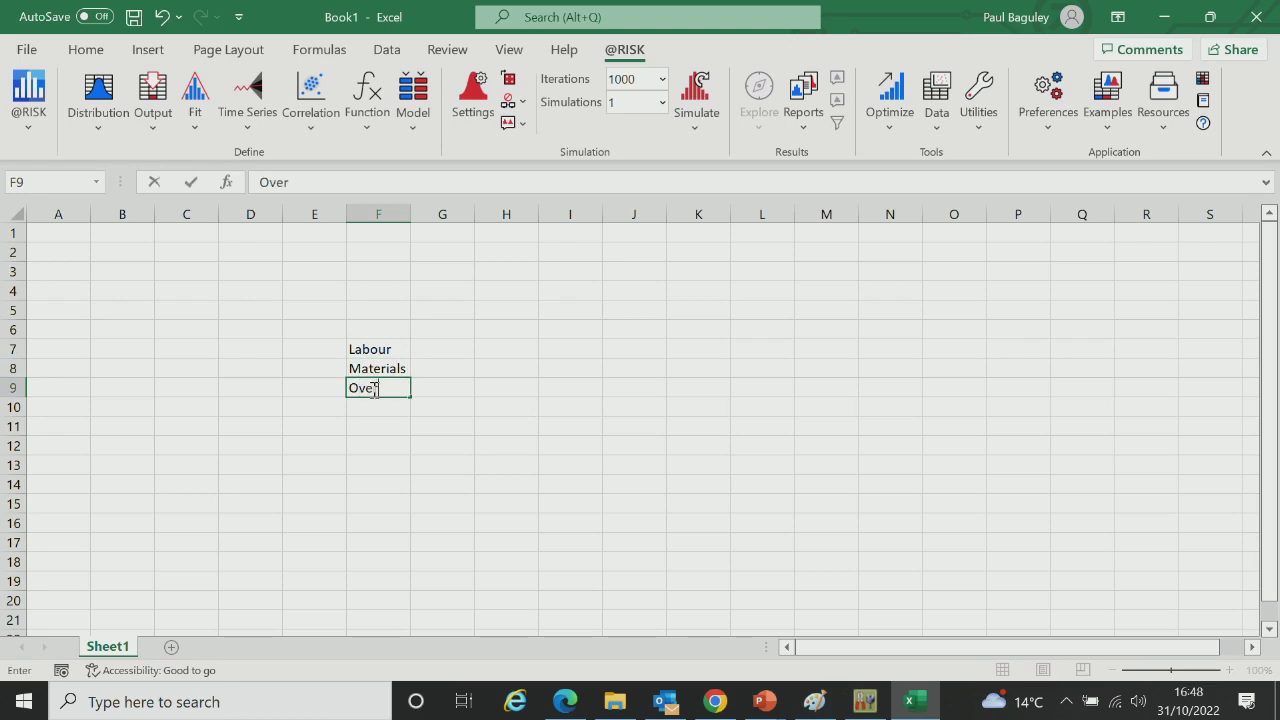
pyautogui.write('head')
pyautogui.click(357, 440)
# Step: Widen column F so its labels have more room
pyautogui.click(387, 212)
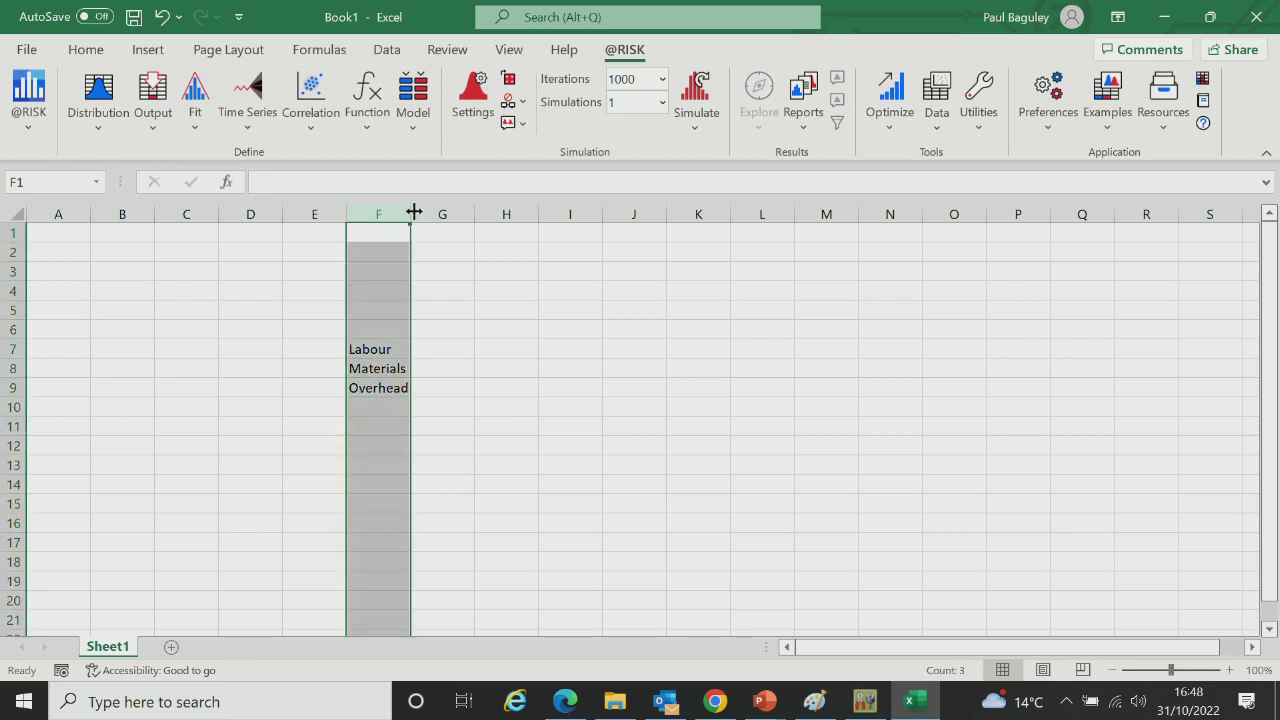
pyautogui.moveTo(408, 209); pyautogui.dragTo(438, 209)
pyautogui.click(418, 459)
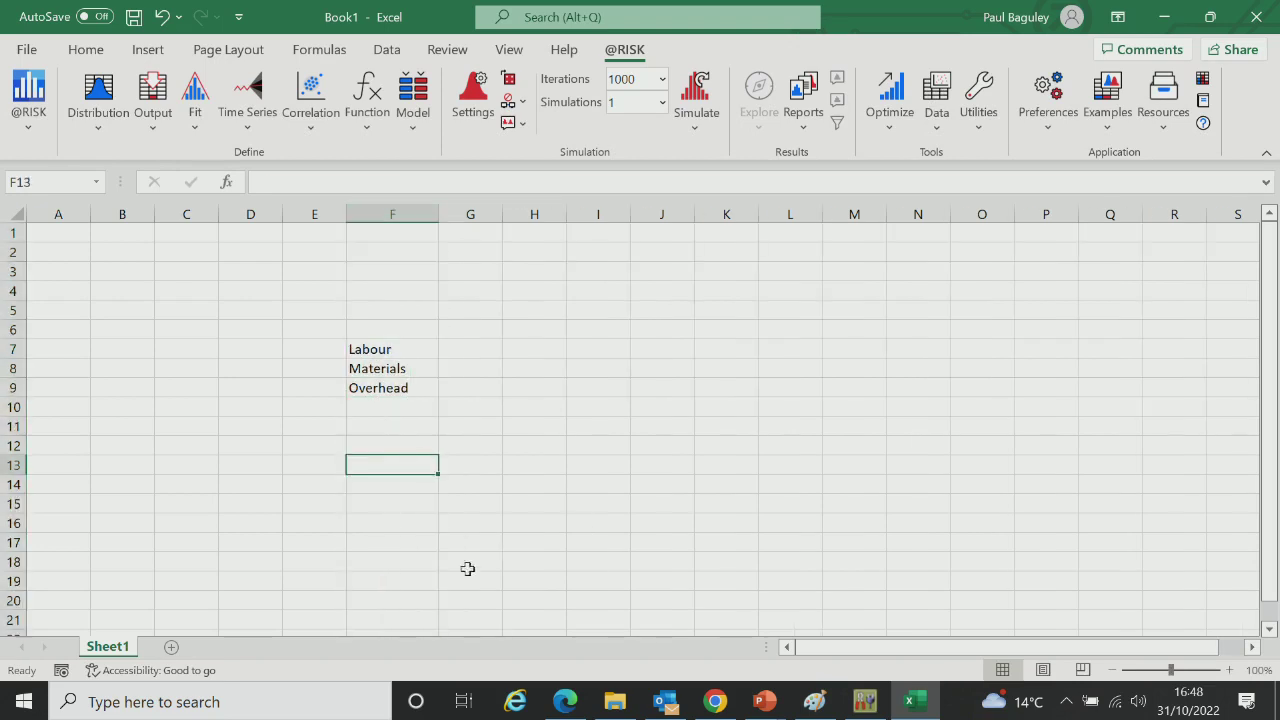
# Step: Enter the costs 2000 for Labour, 3000 for Materials and 10000 for Overhead in cells G7 to G9
pyautogui.click(463, 349)
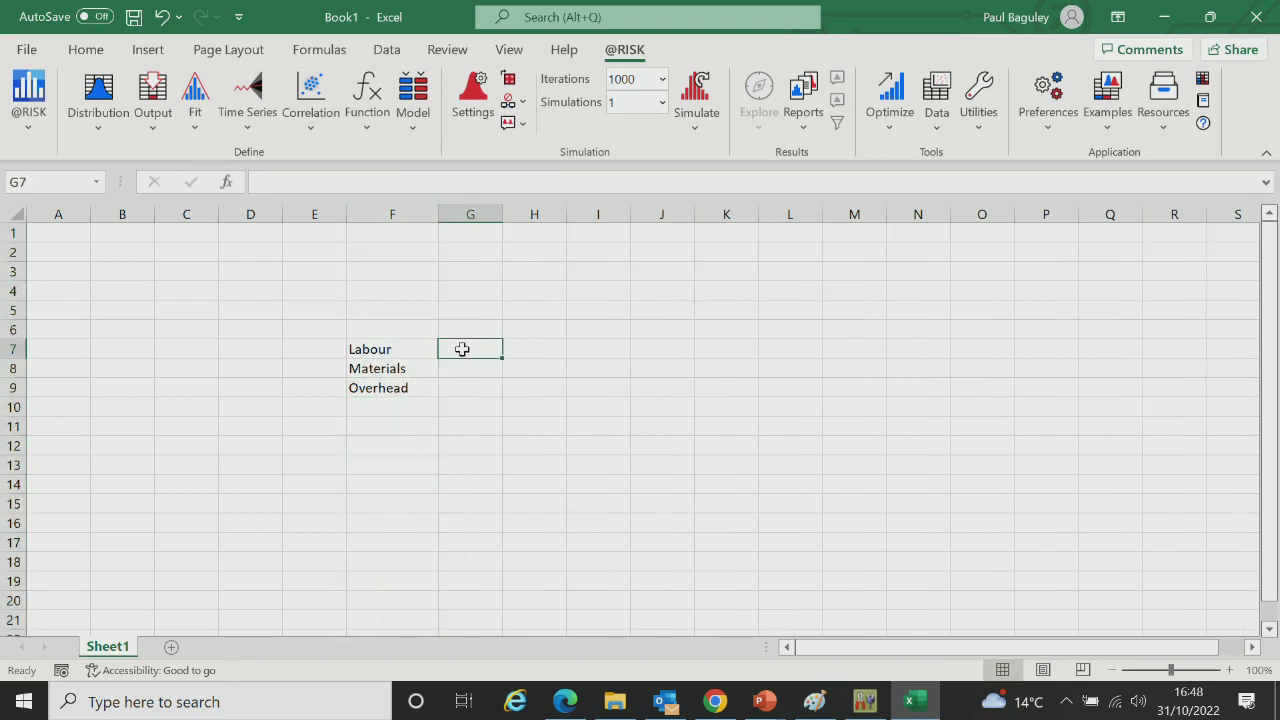
pyautogui.write('2000')
pyautogui.click(450, 358)
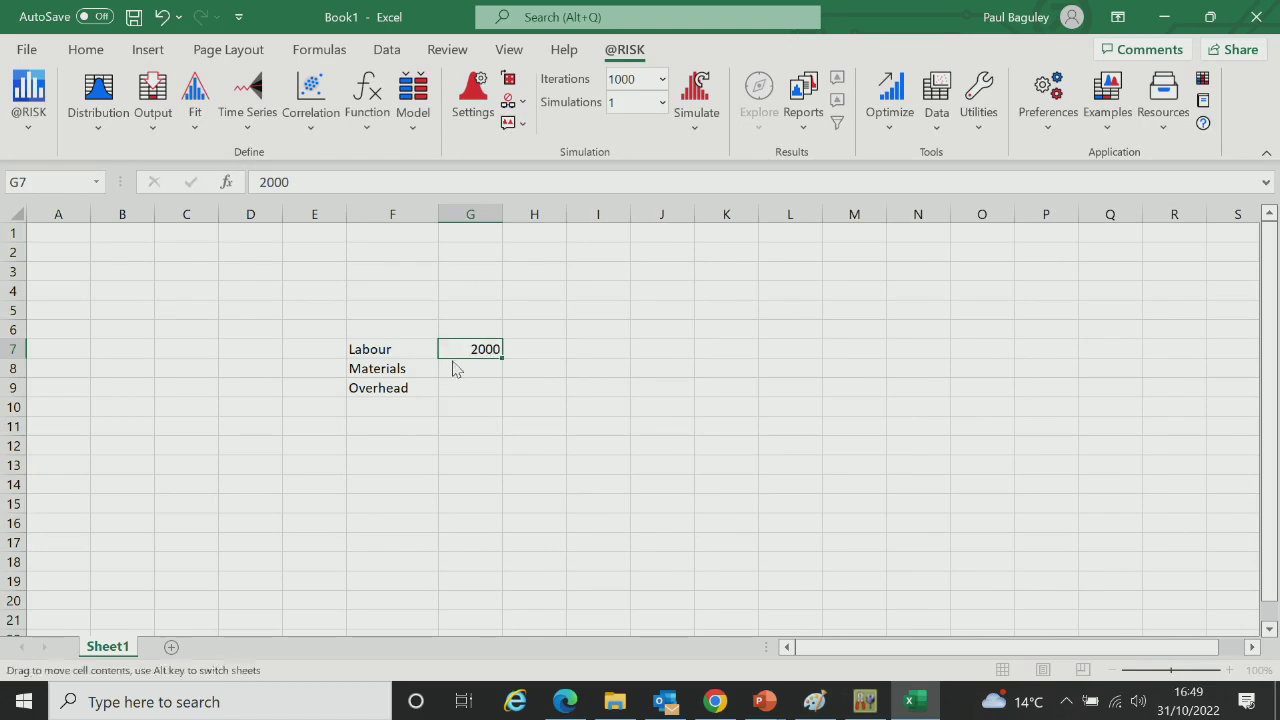
pyautogui.click(451, 366)
pyautogui.write('30')
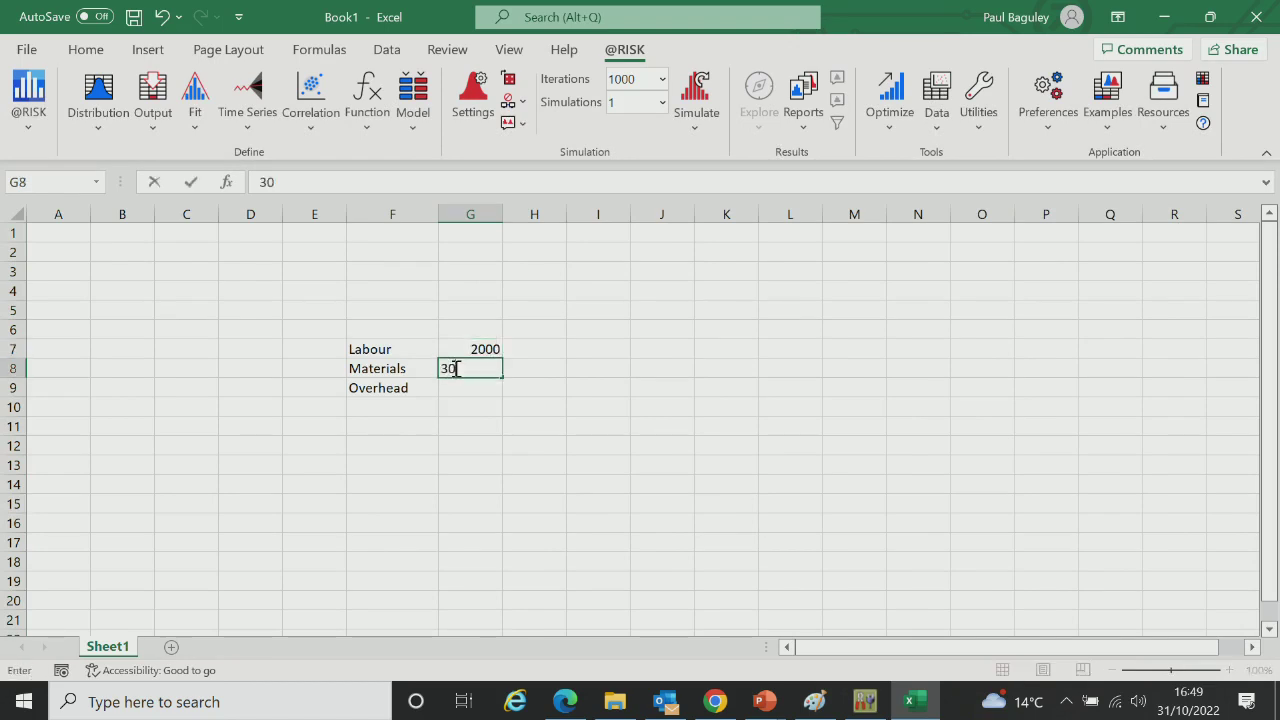
pyautogui.write('00')
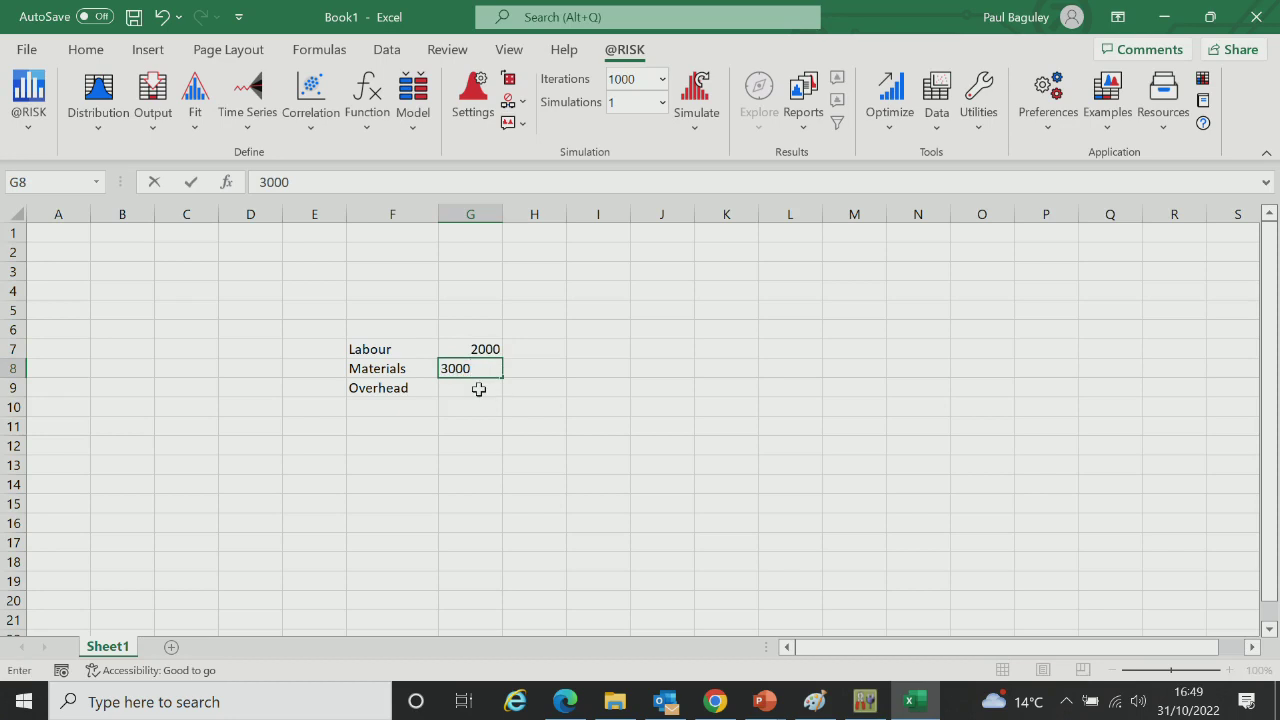
pyautogui.click(479, 389)
pyautogui.write('10000')
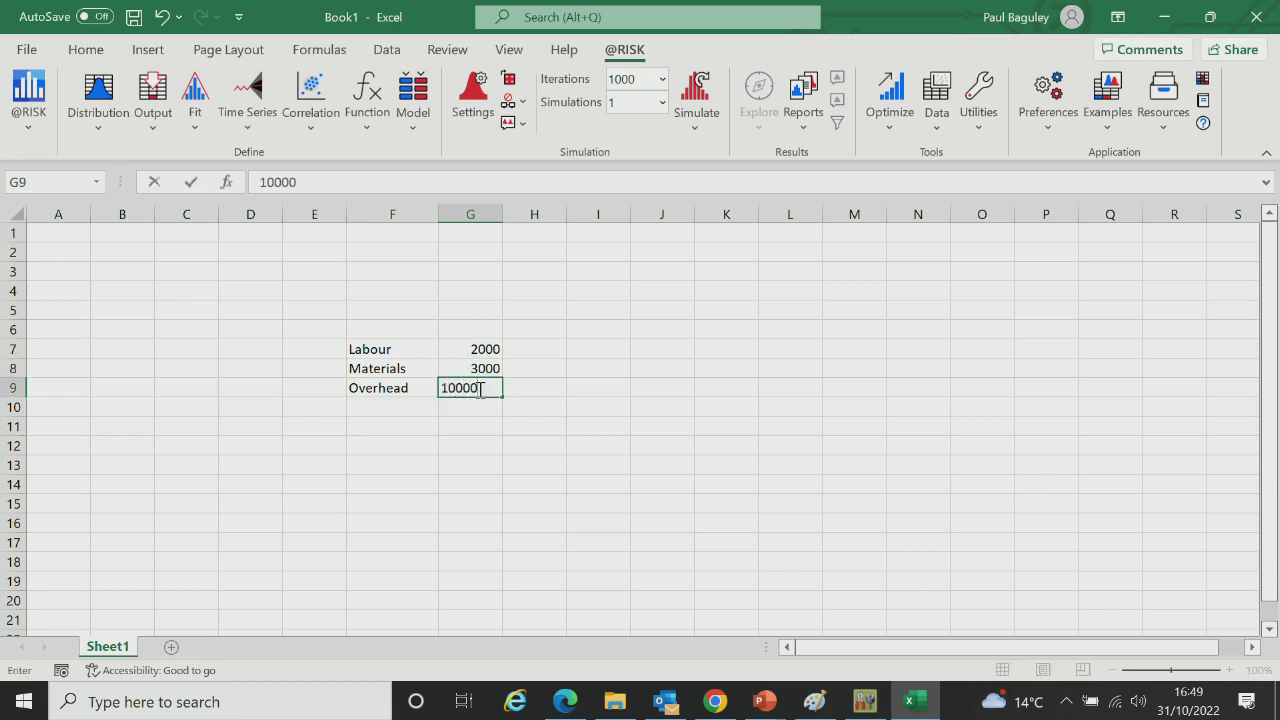
pyautogui.click(484, 456)
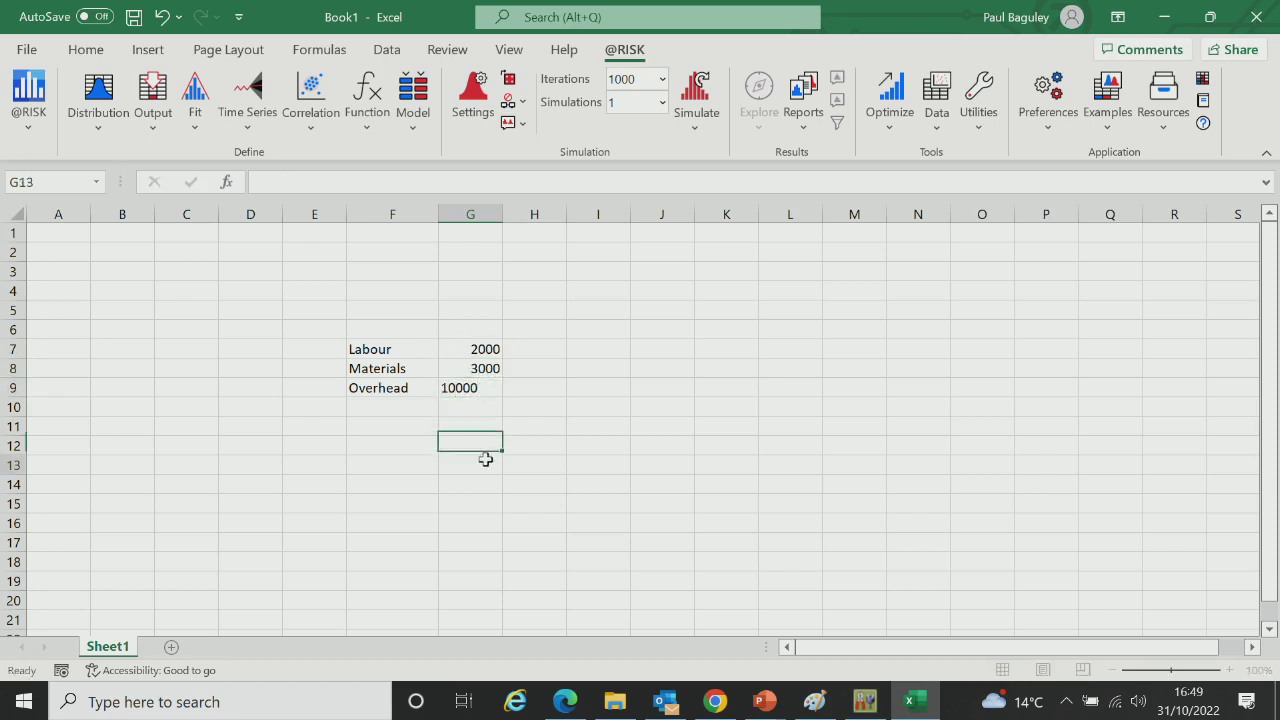
# Step: Add a row labelled Risk event in cell F11 with a cost of 1000 in cell G11
pyautogui.click(365, 425)
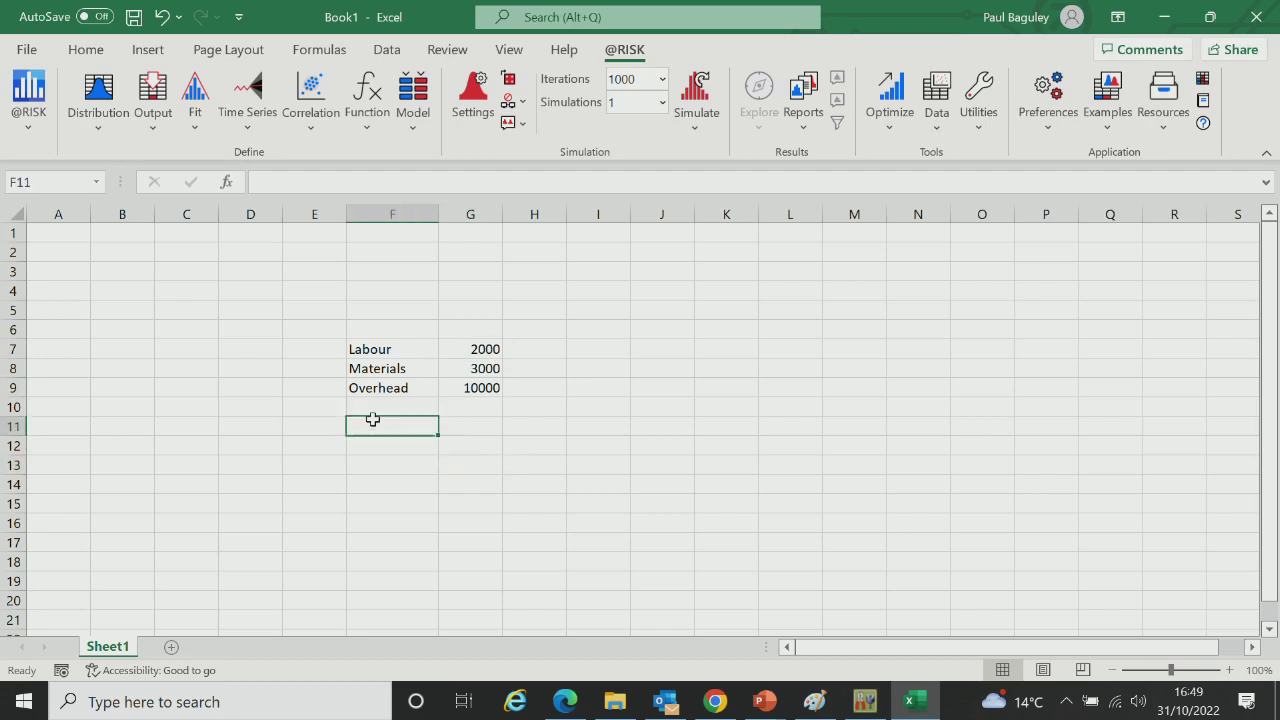
pyautogui.write('Rsik')
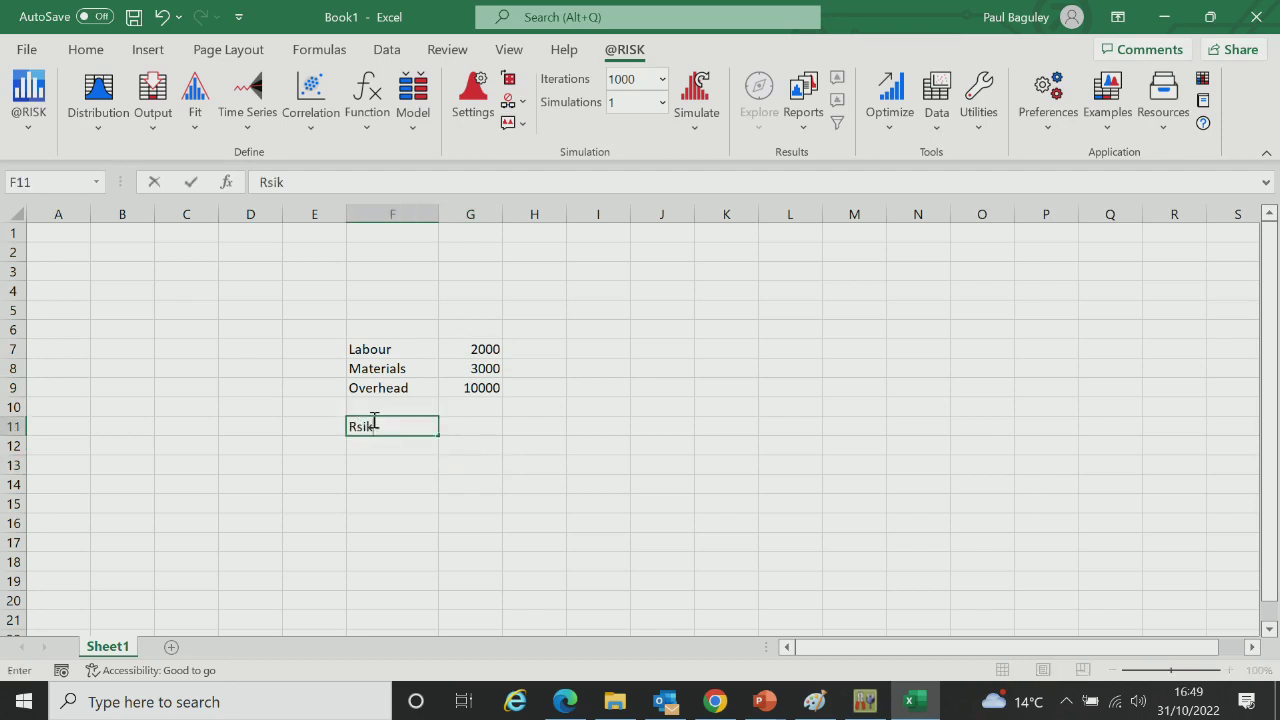
pyautogui.press('BackSpace')
pyautogui.press('BackSpace')
pyautogui.write('isa')
pyautogui.press('BackSpace')
pyautogui.press('BackSpace')
pyautogui.write('k even')
pyautogui.moveTo(386, 500); pyautogui.dragTo(363, 489)
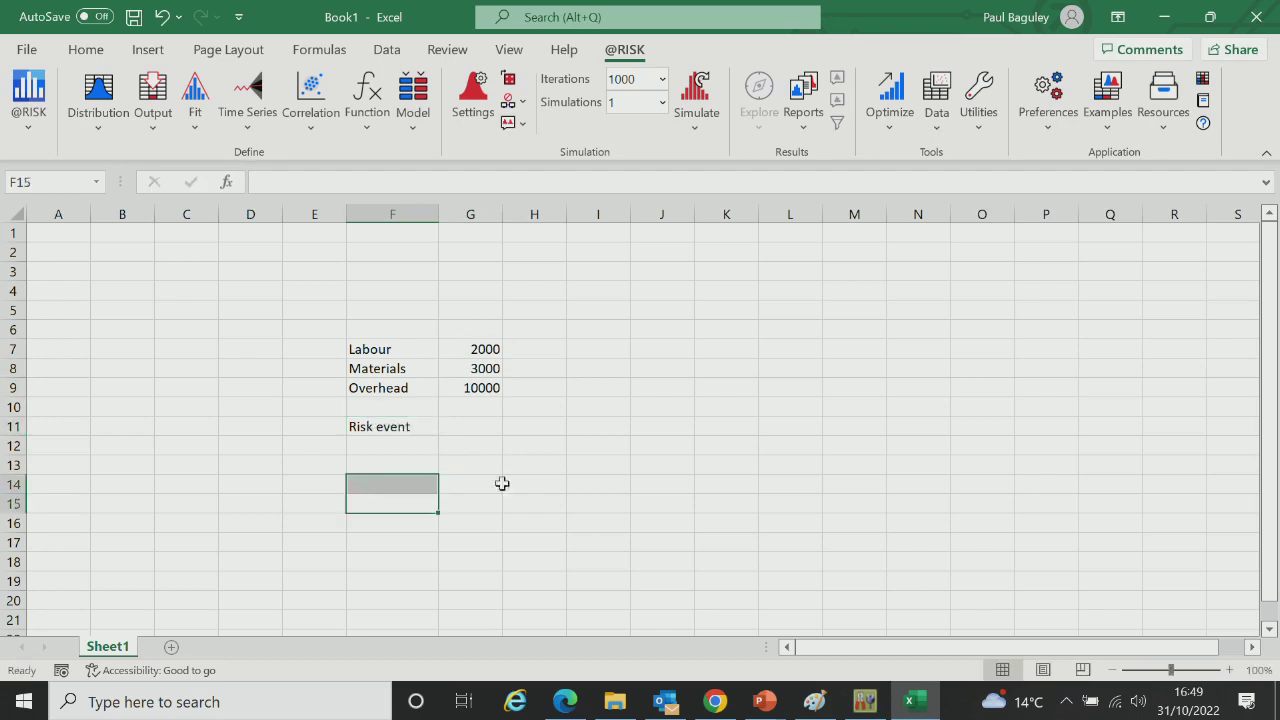
pyautogui.click(479, 425)
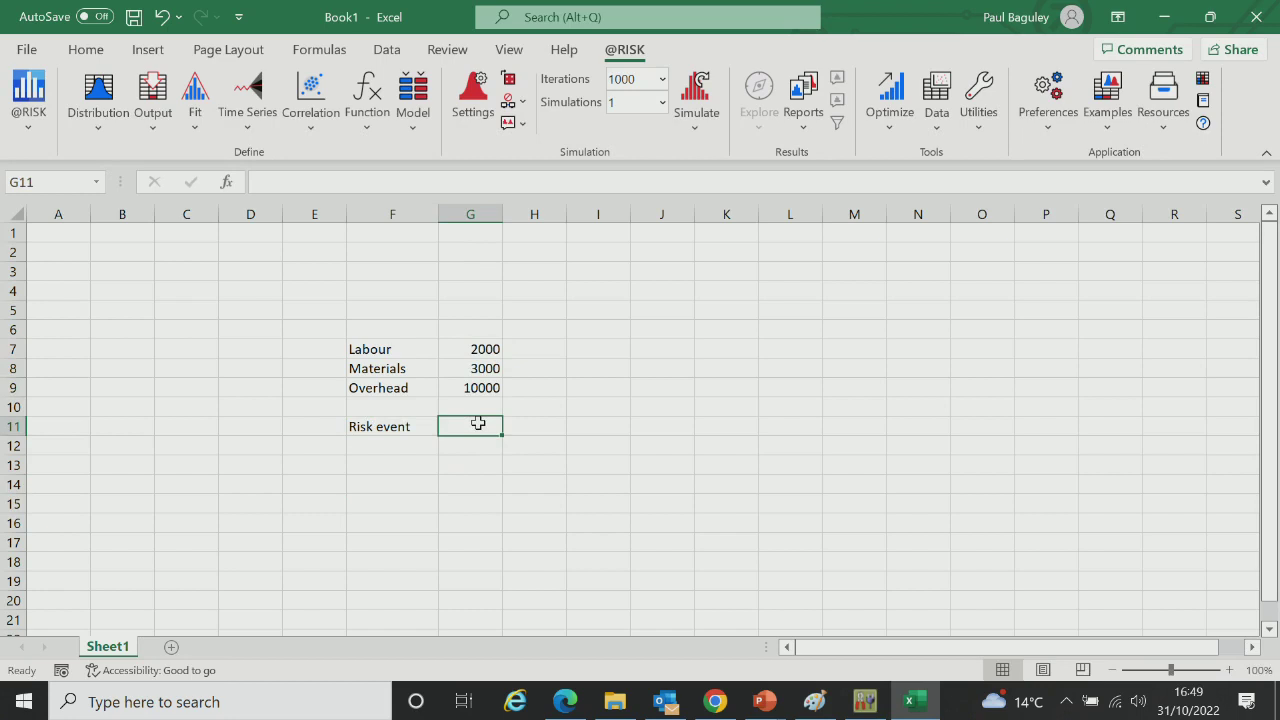
pyautogui.write('1000')
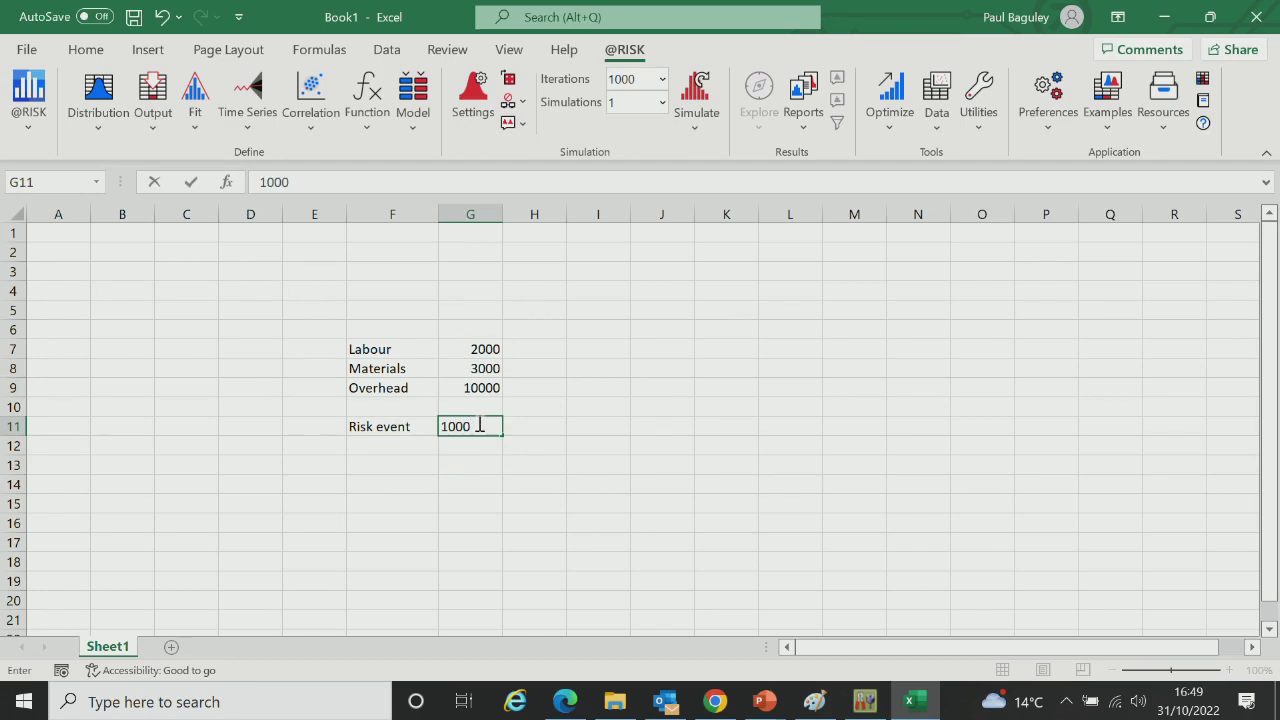
pyautogui.click(489, 481)
# Step: Enter the heading Costs in cell G6 above the cost values
pyautogui.click(482, 329)
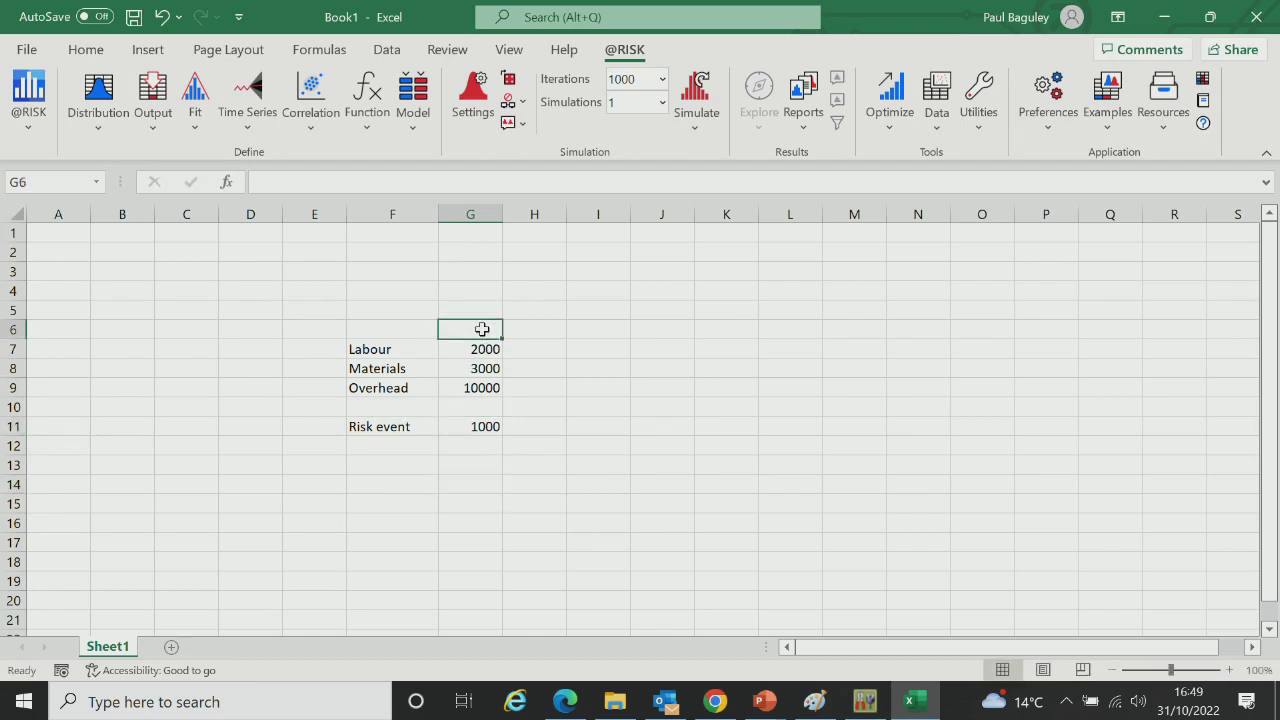
pyautogui.write('Costs')
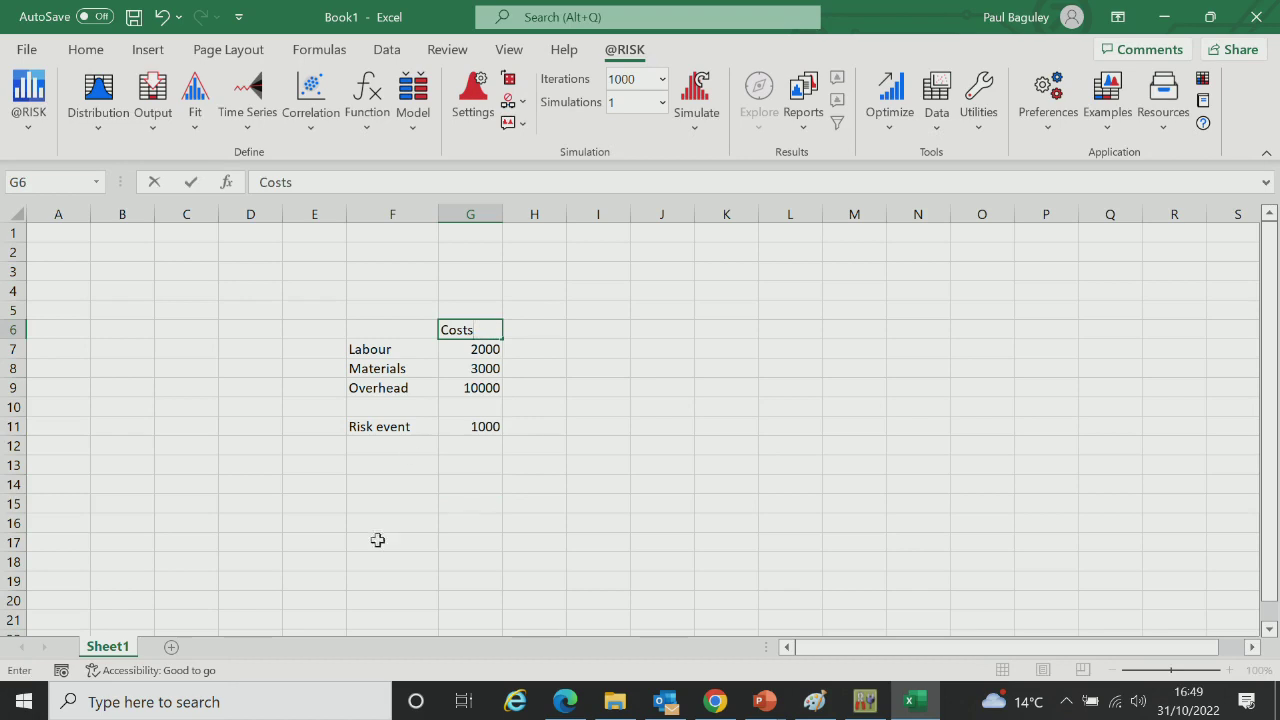
pyautogui.click(372, 538)
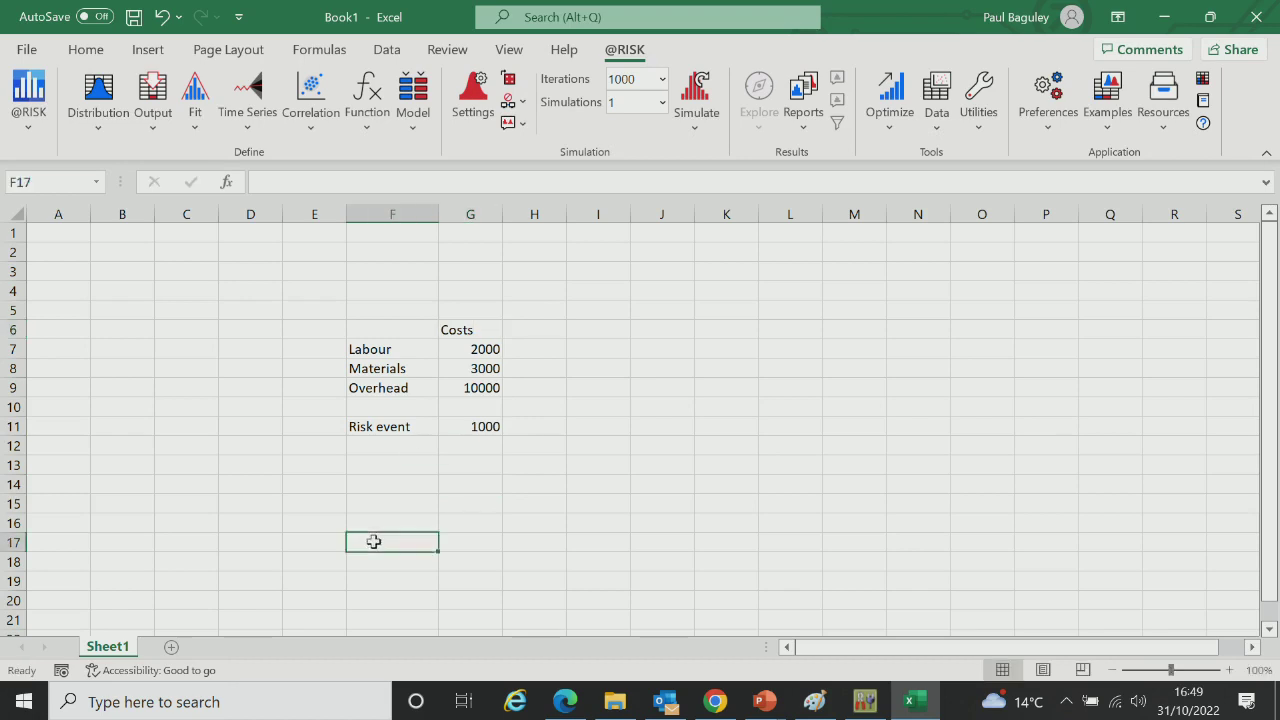
# Step: Make the Labour, Materials, Overhead and Risk event labels in column F bold
pyautogui.click(367, 347)
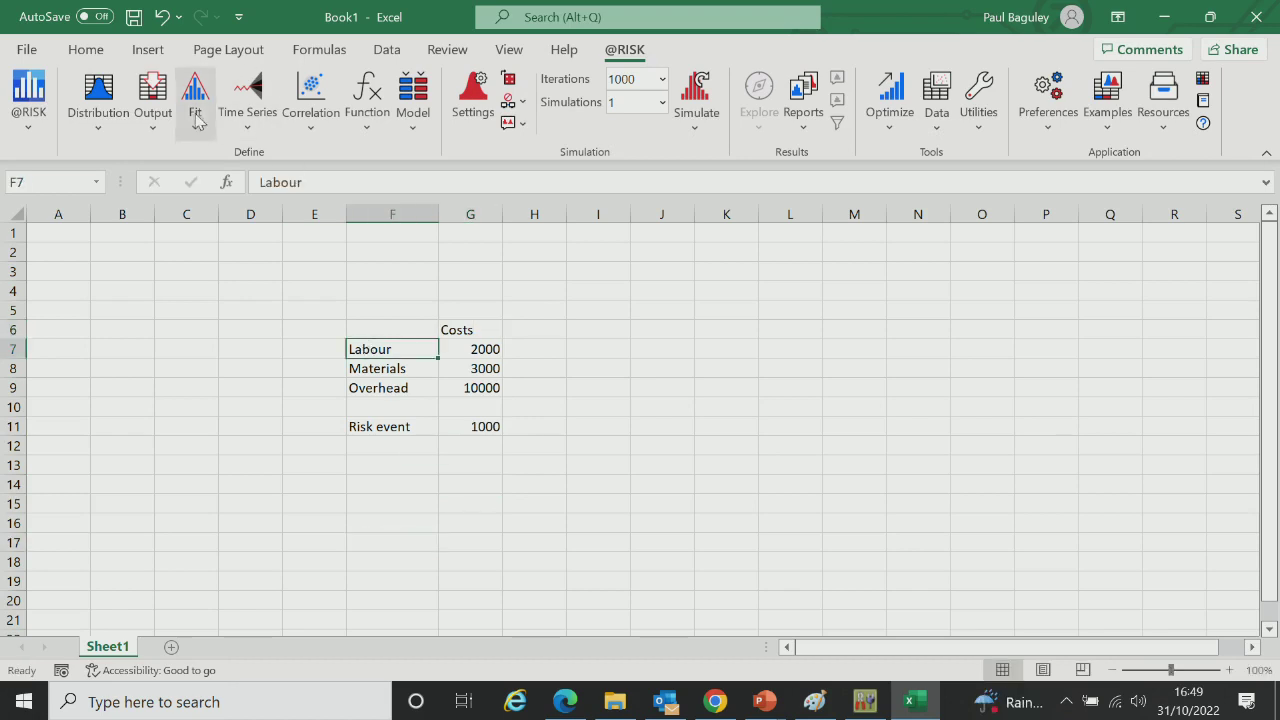
pyautogui.click(85, 50)
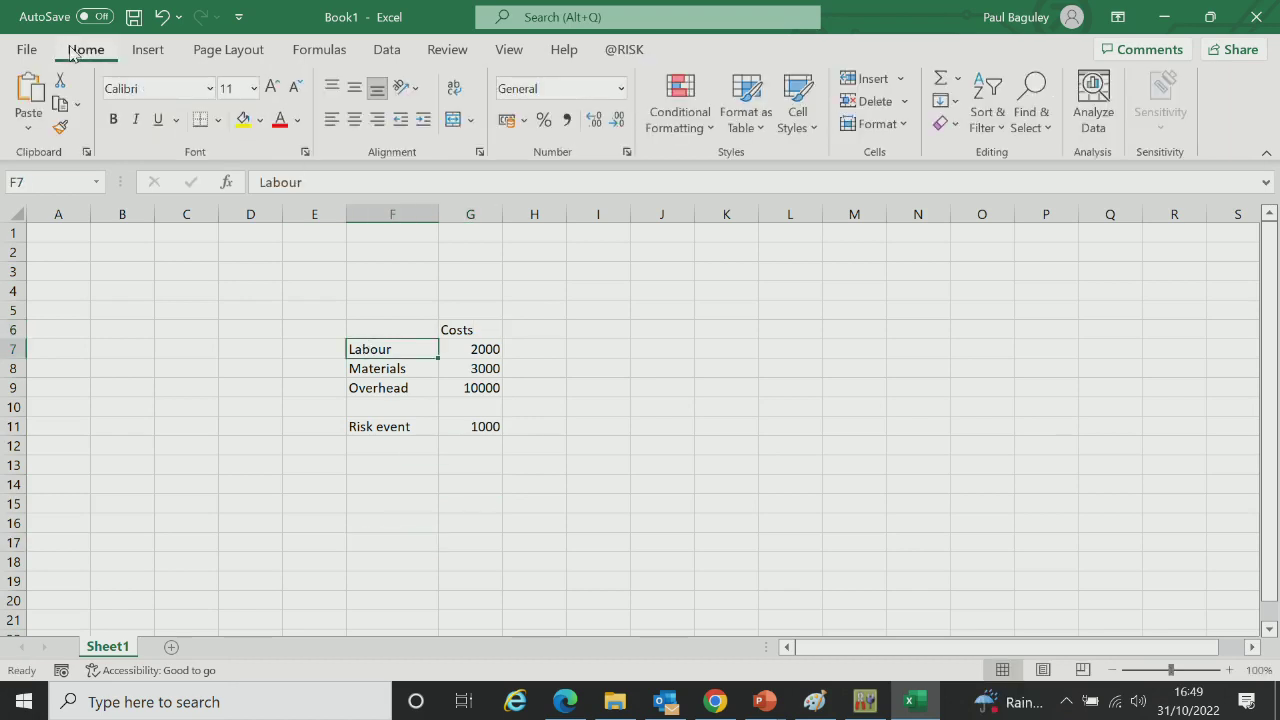
pyautogui.click(112, 120)
pyautogui.click(378, 369)
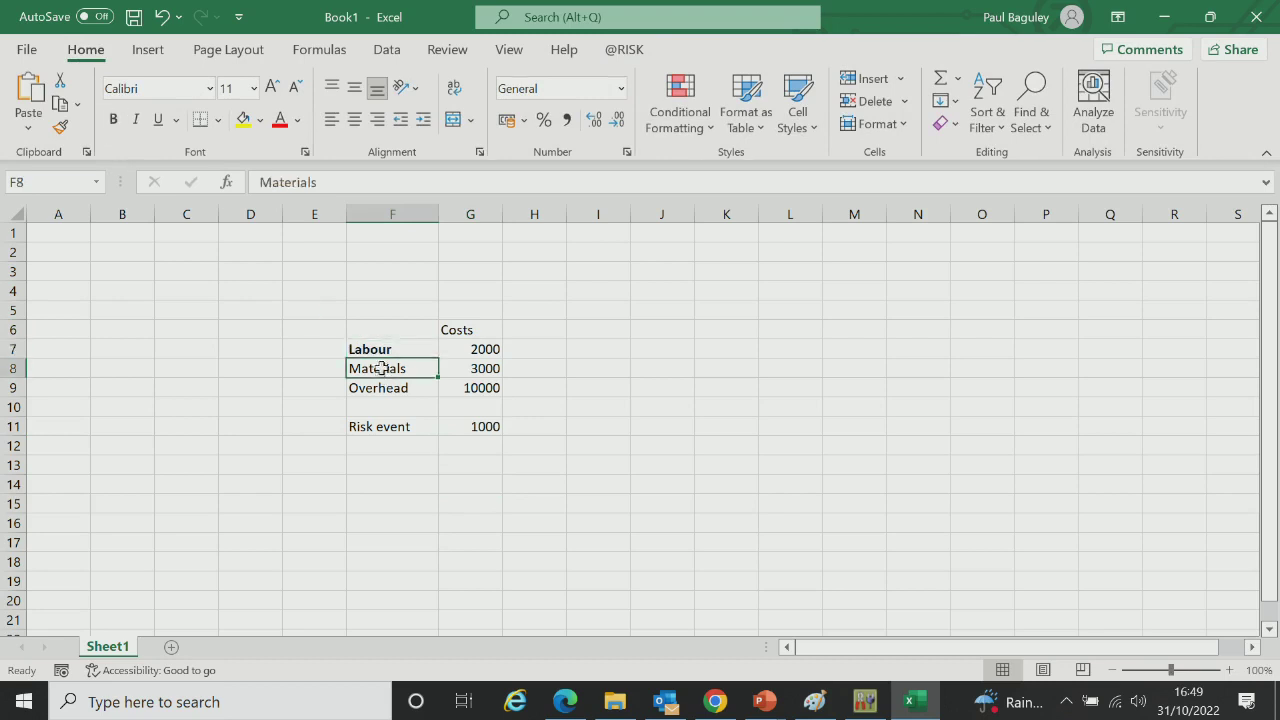
pyautogui.click(113, 119)
pyautogui.click(398, 386)
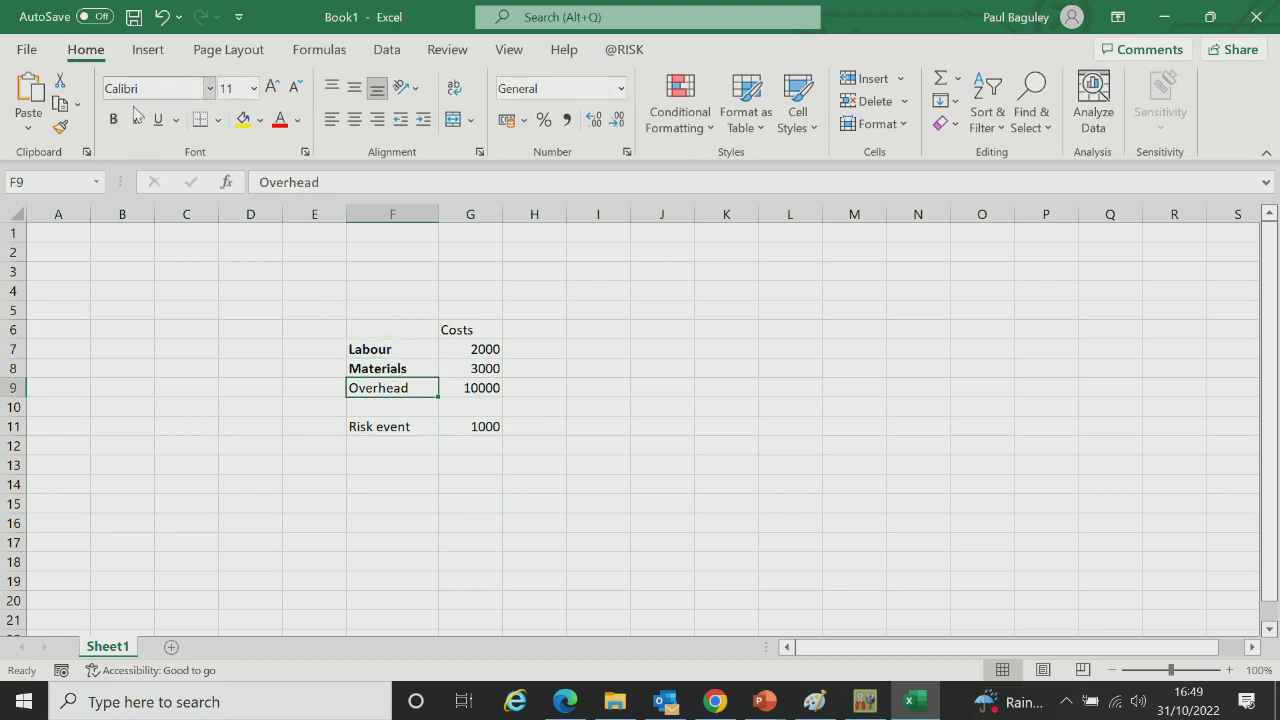
pyautogui.click(113, 119)
pyautogui.click(365, 424)
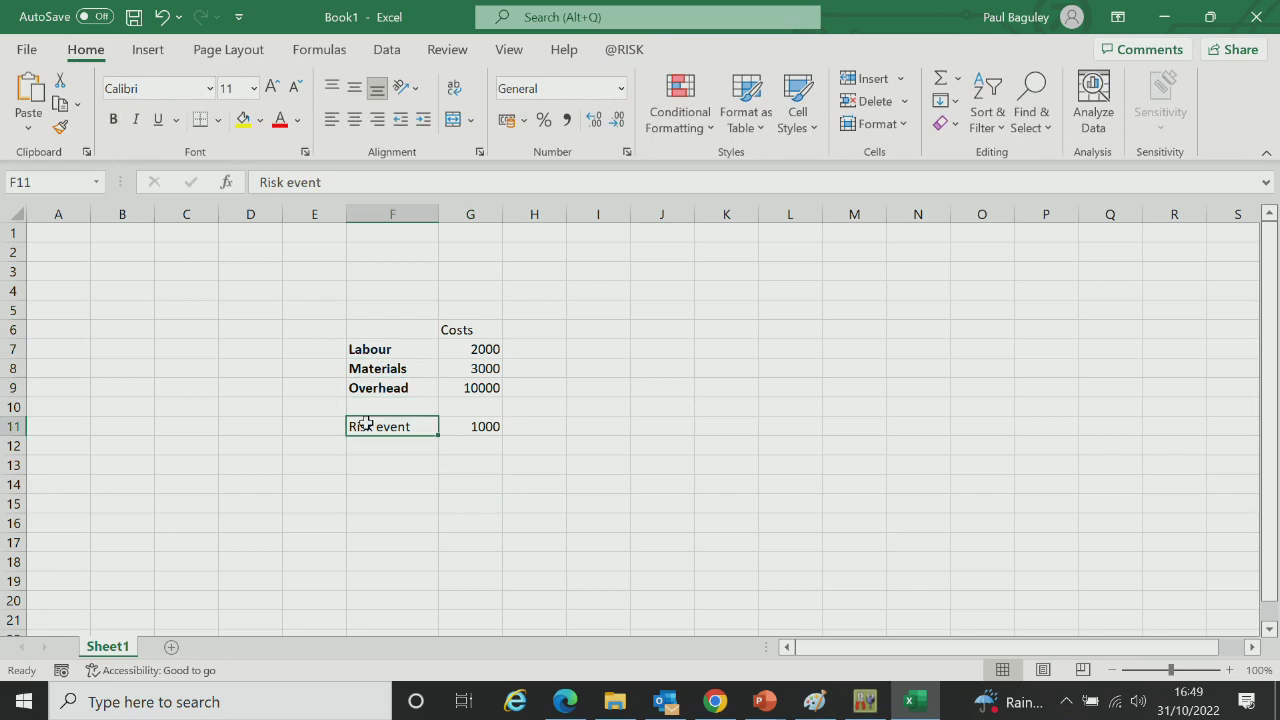
pyautogui.click(113, 119)
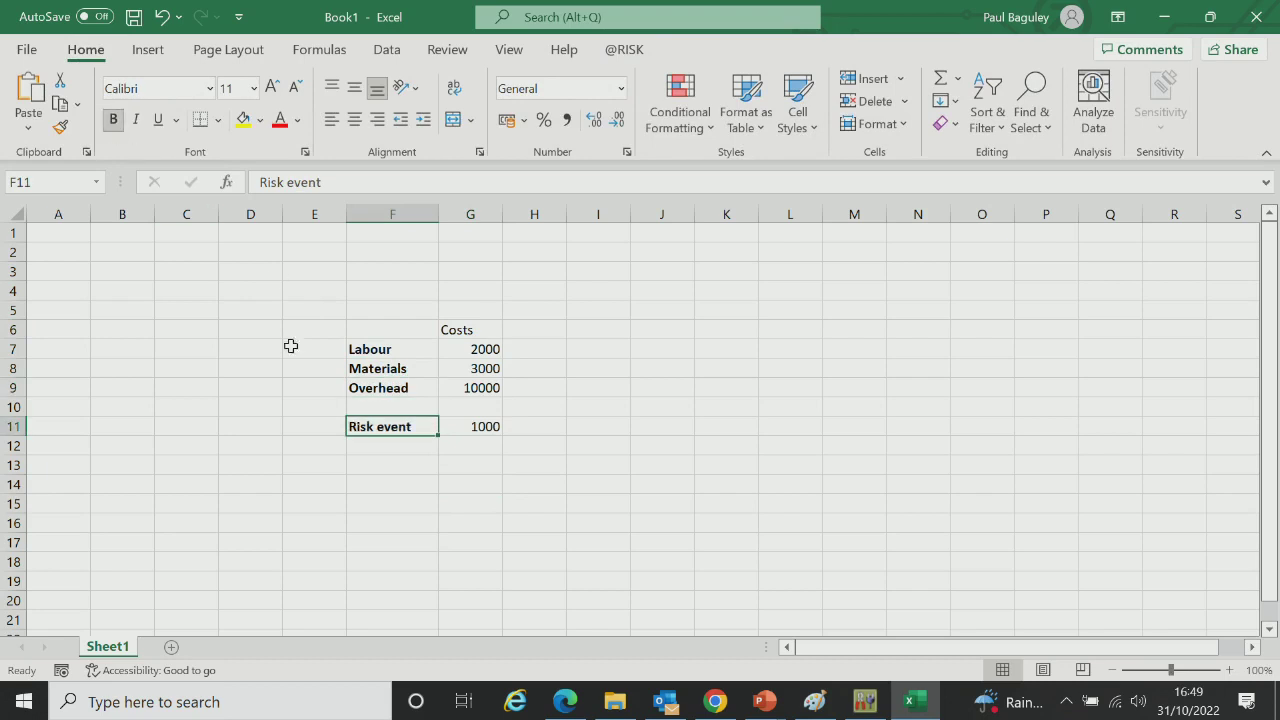
pyautogui.click(369, 462)
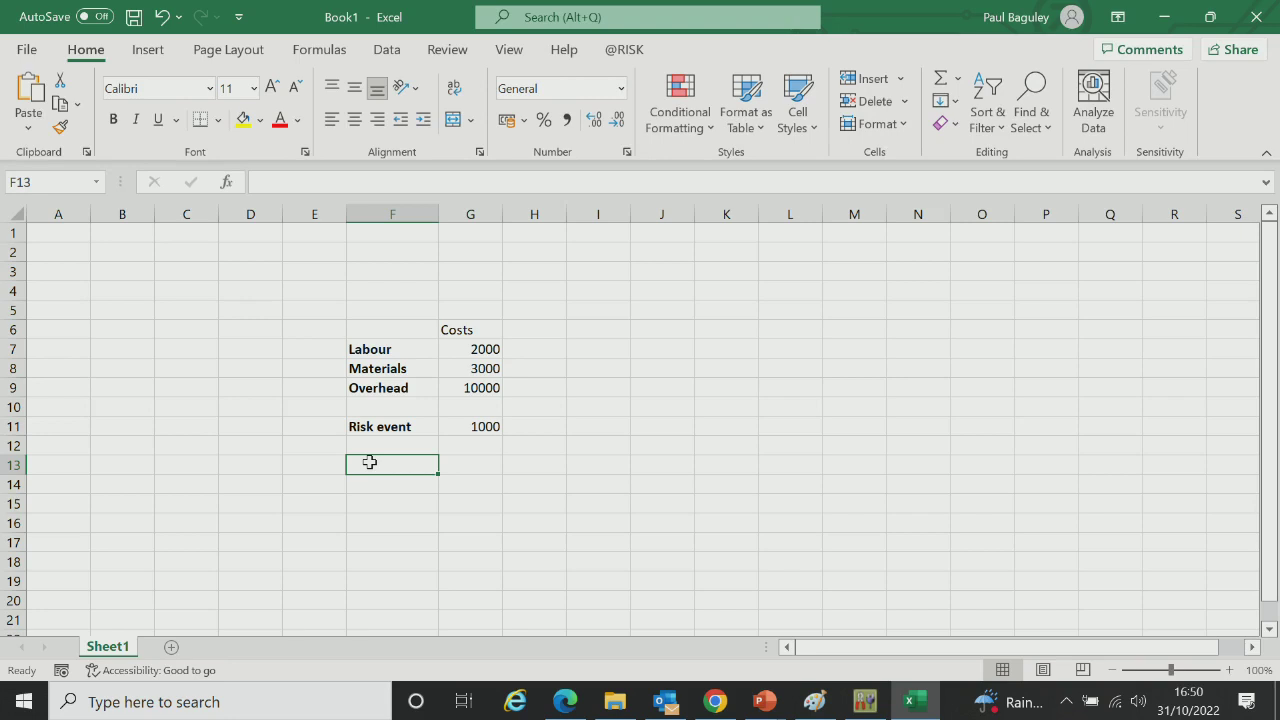
# Step: Make the Costs heading in cell G6 bold
pyautogui.click(626, 52)
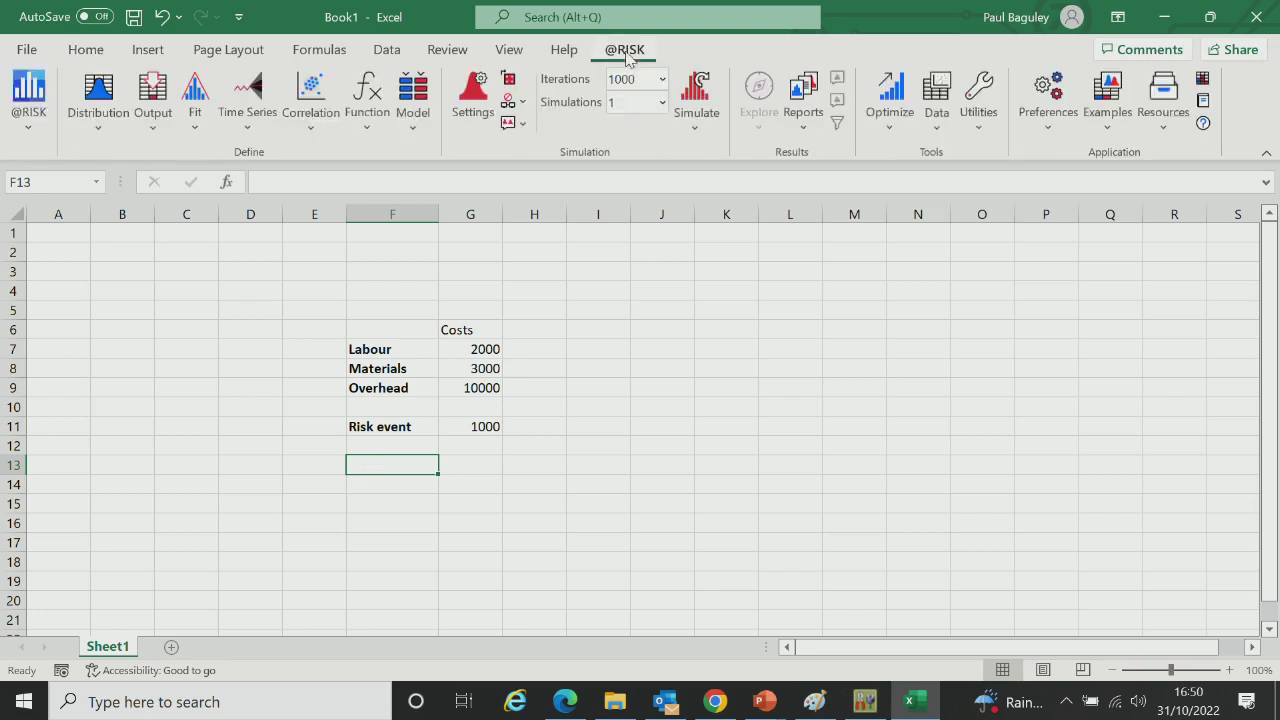
pyautogui.click(469, 327)
pyautogui.click(86, 49)
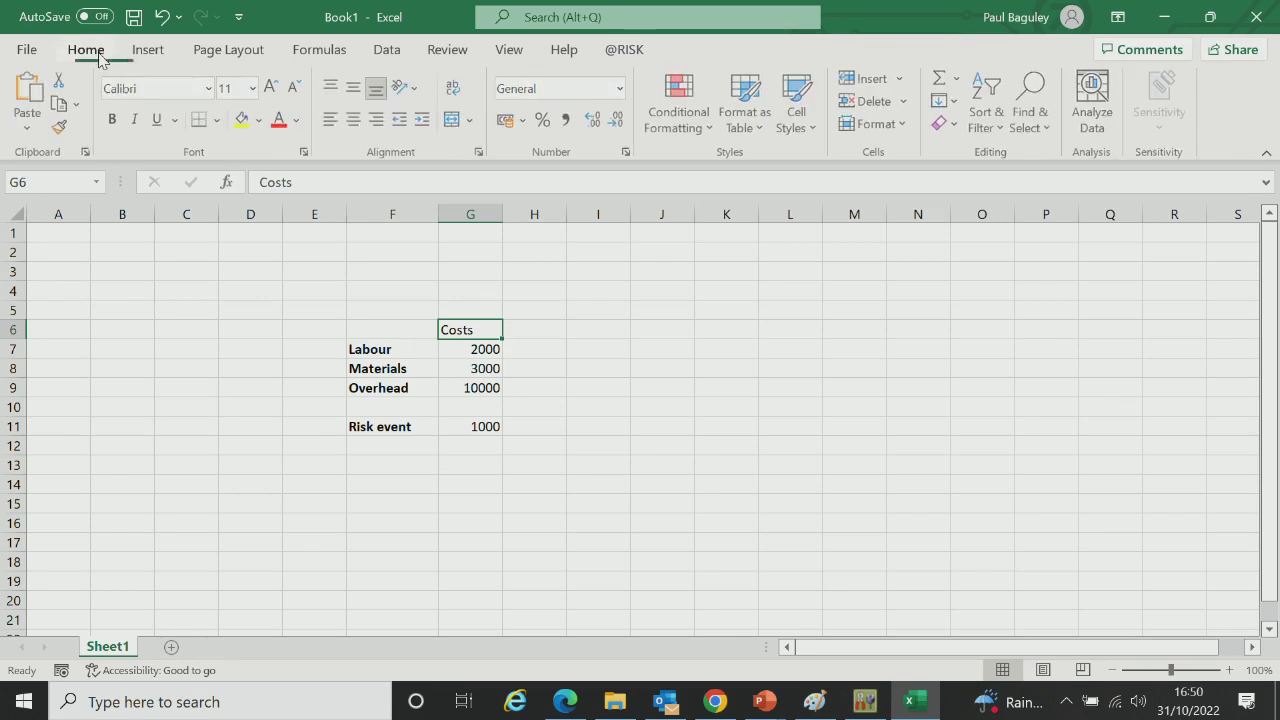
pyautogui.click(113, 119)
pyautogui.click(490, 500)
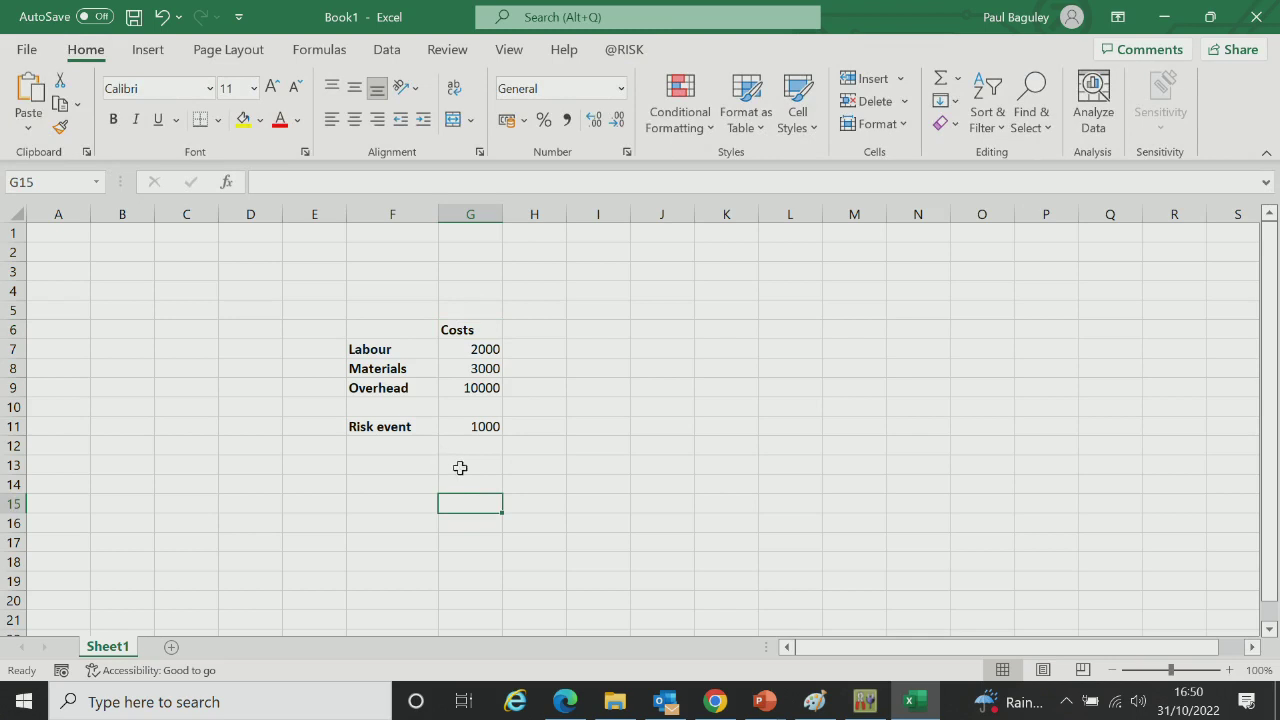
# Step: Add the label Total in cell F13 below the Risk event row
pyautogui.click(459, 465)
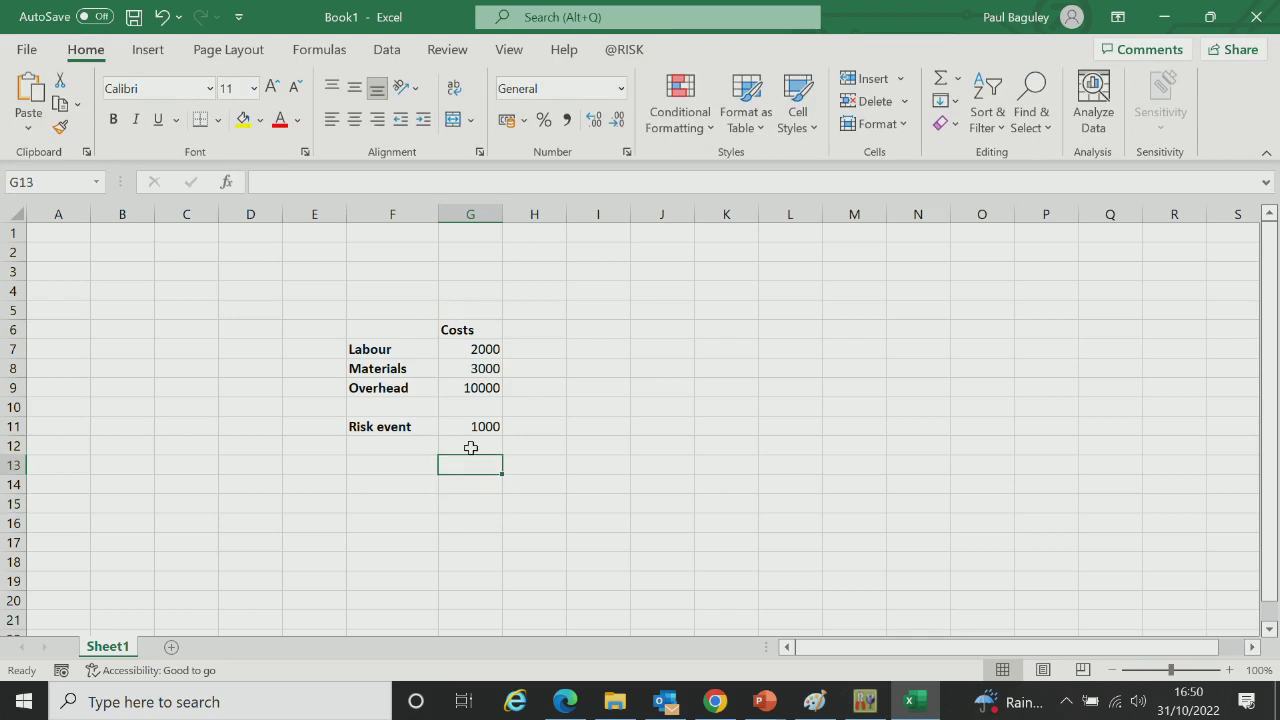
pyautogui.click(396, 467)
pyautogui.write('T')
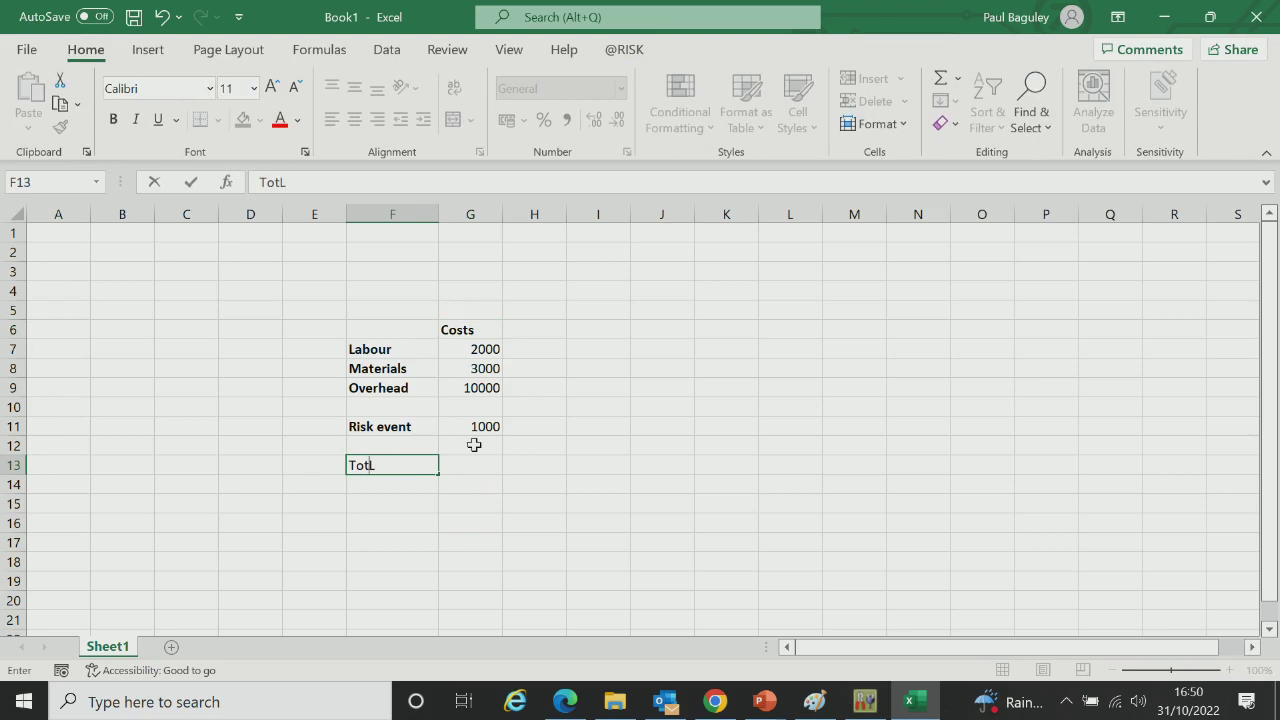
pyautogui.write('otal')
pyautogui.click(371, 557)
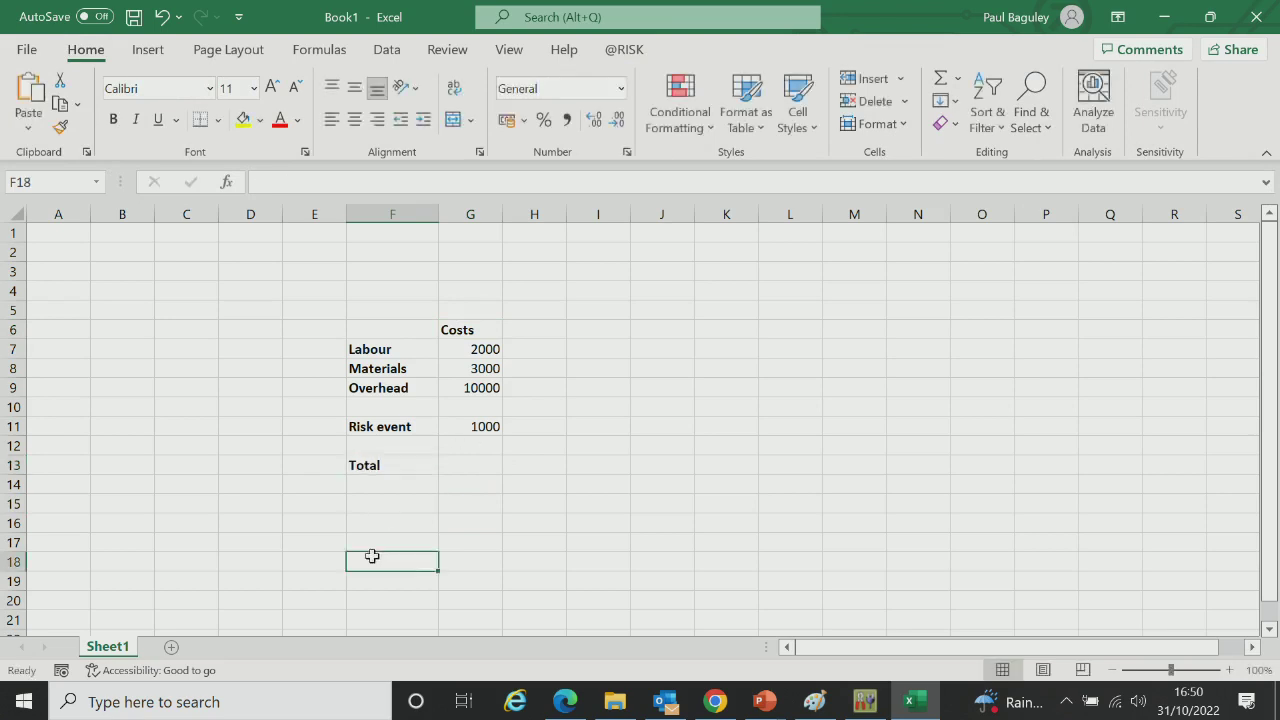
# Step: Enter the formula =SUM(G7:G11) in cell G13 to total the costs
pyautogui.click(468, 464)
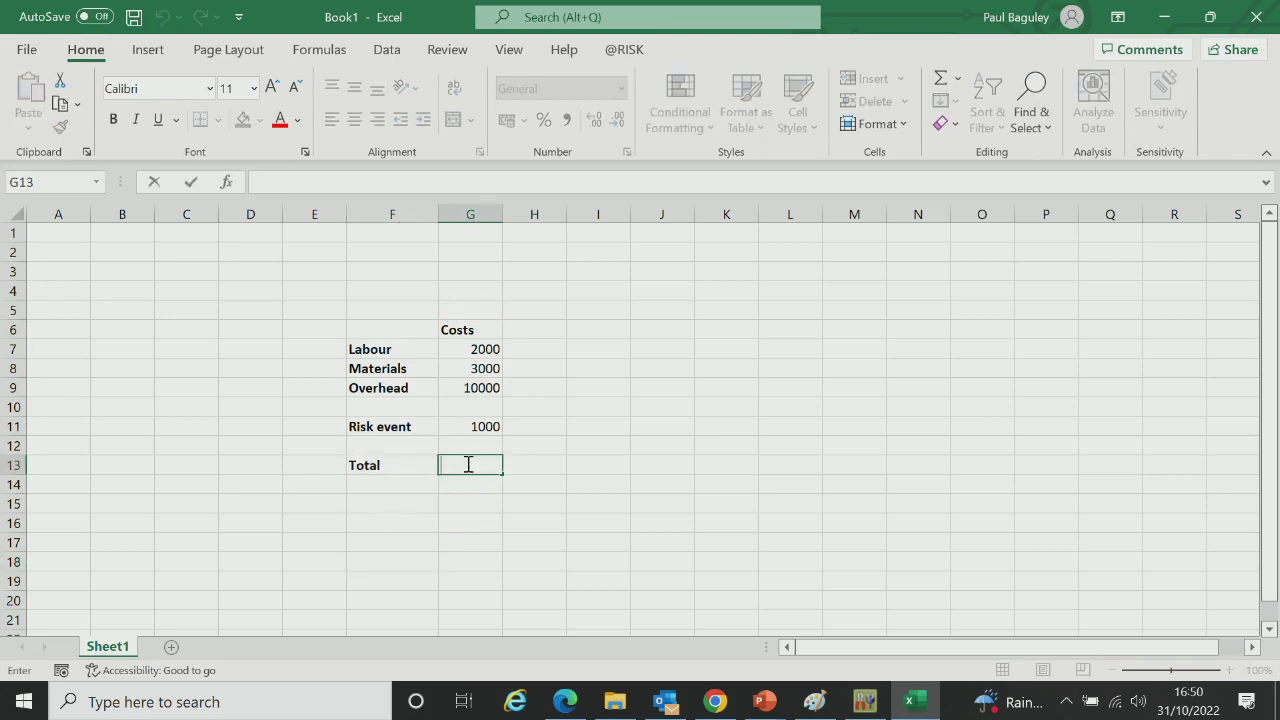
pyautogui.write('=SUM')
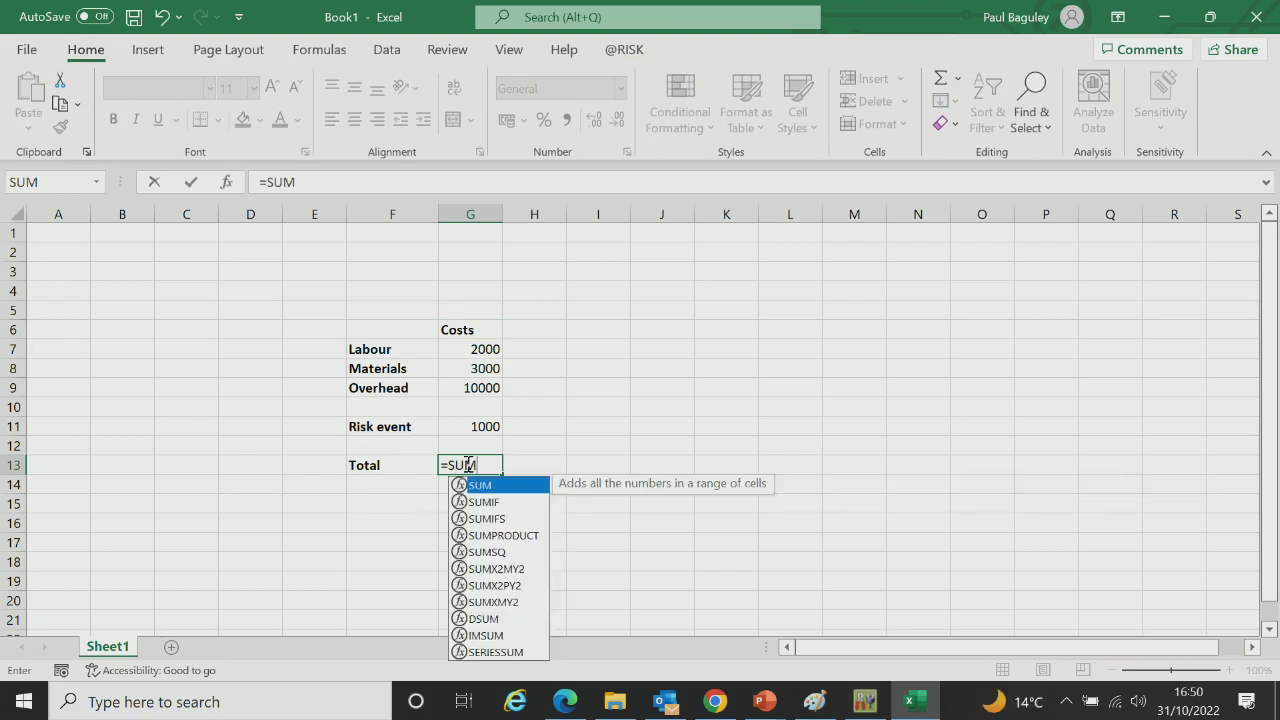
pyautogui.write('(')
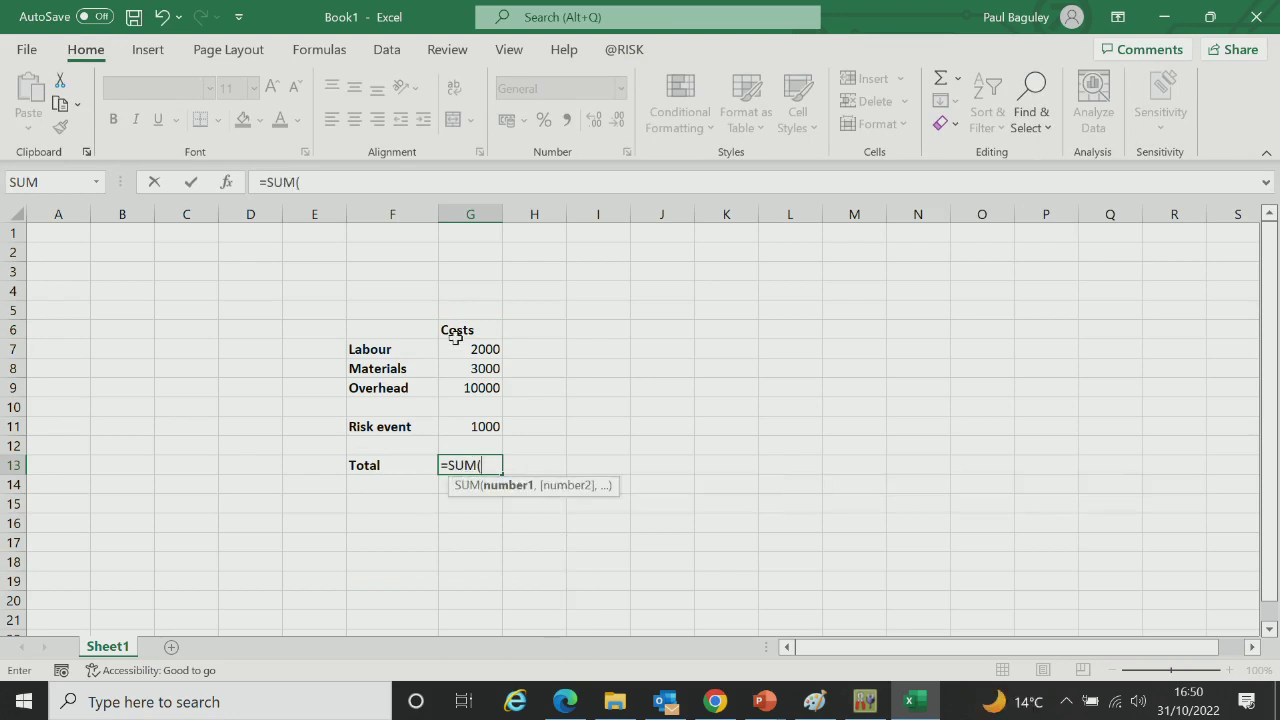
pyautogui.moveTo(450, 349); pyautogui.dragTo(460, 427)
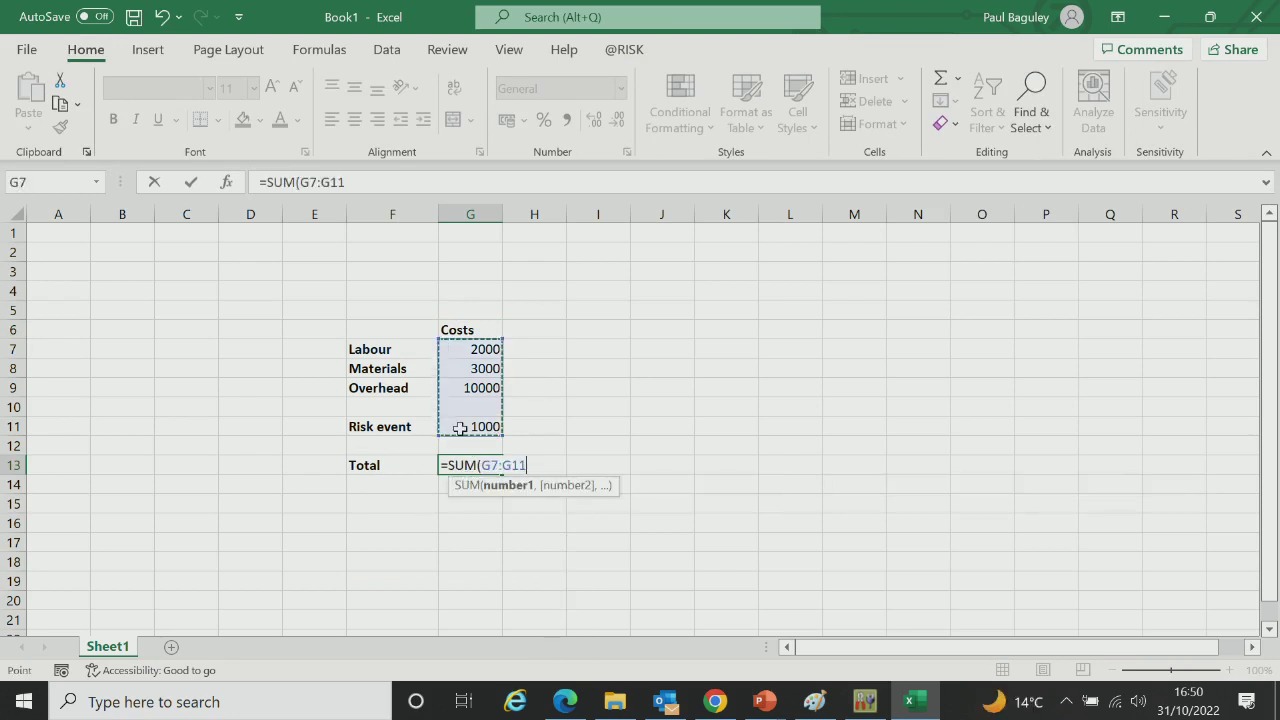
pyautogui.write(')')
pyautogui.press('Return')
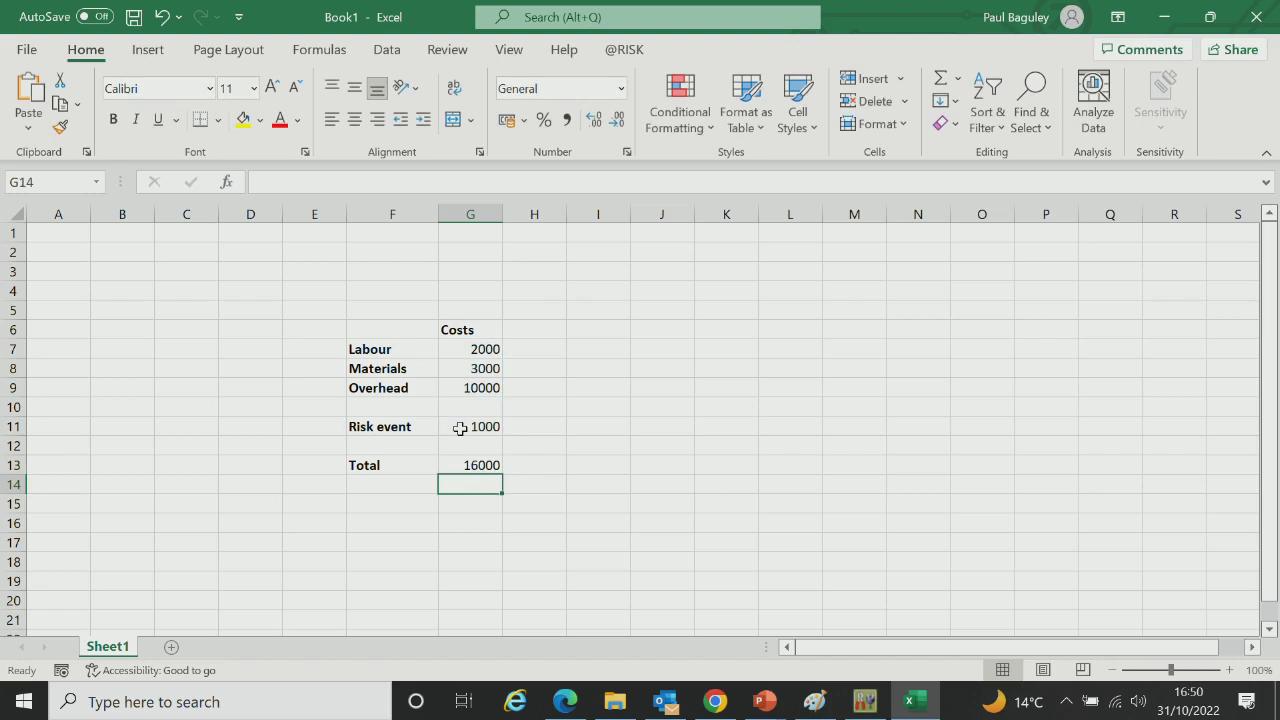
pyautogui.click(488, 548)
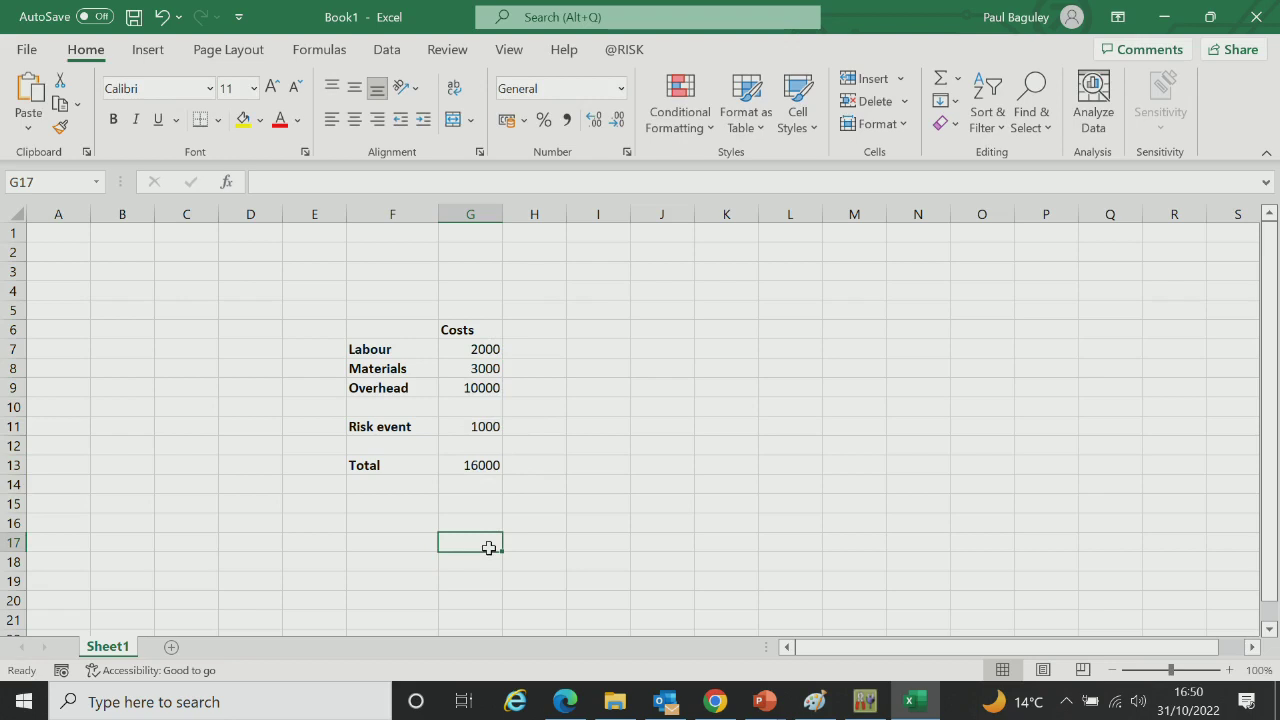
# Step: Define a Triang distribution for the Labour cost in G7 with minimum 1800, most likely 2000 and maximum 2200
pyautogui.click(626, 50)
pyautogui.click(463, 348)
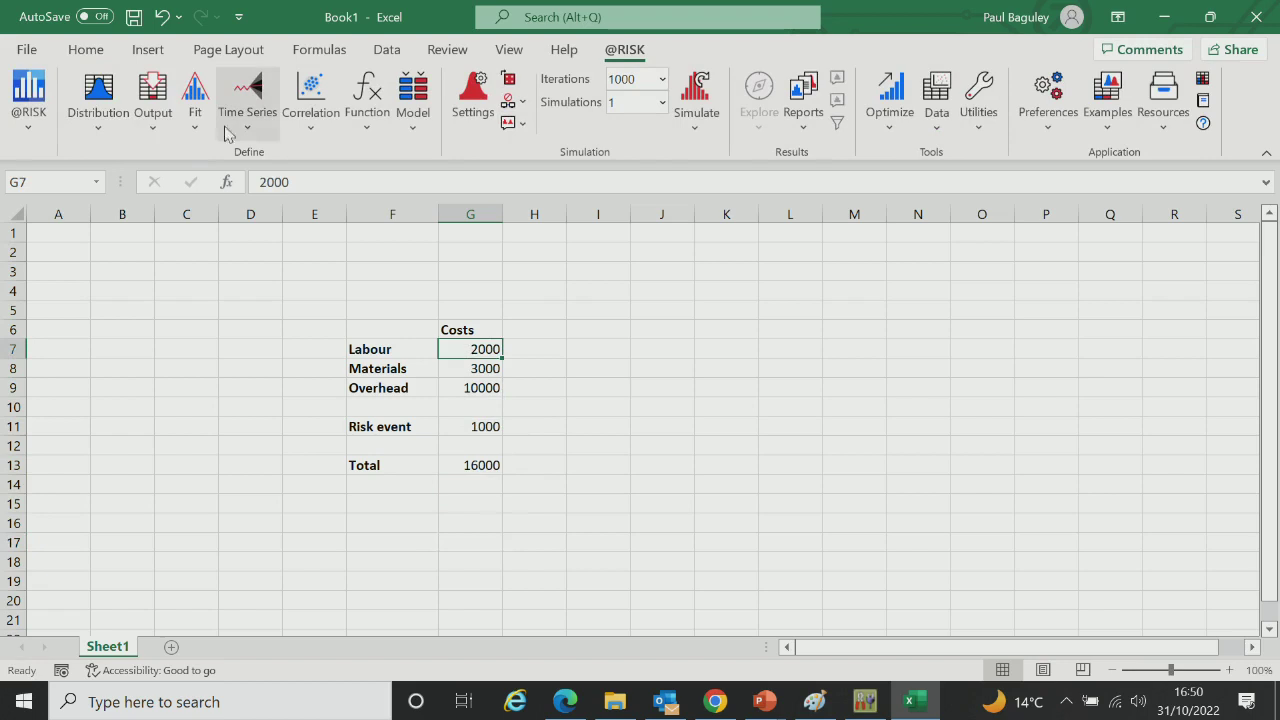
pyautogui.click(122, 125)
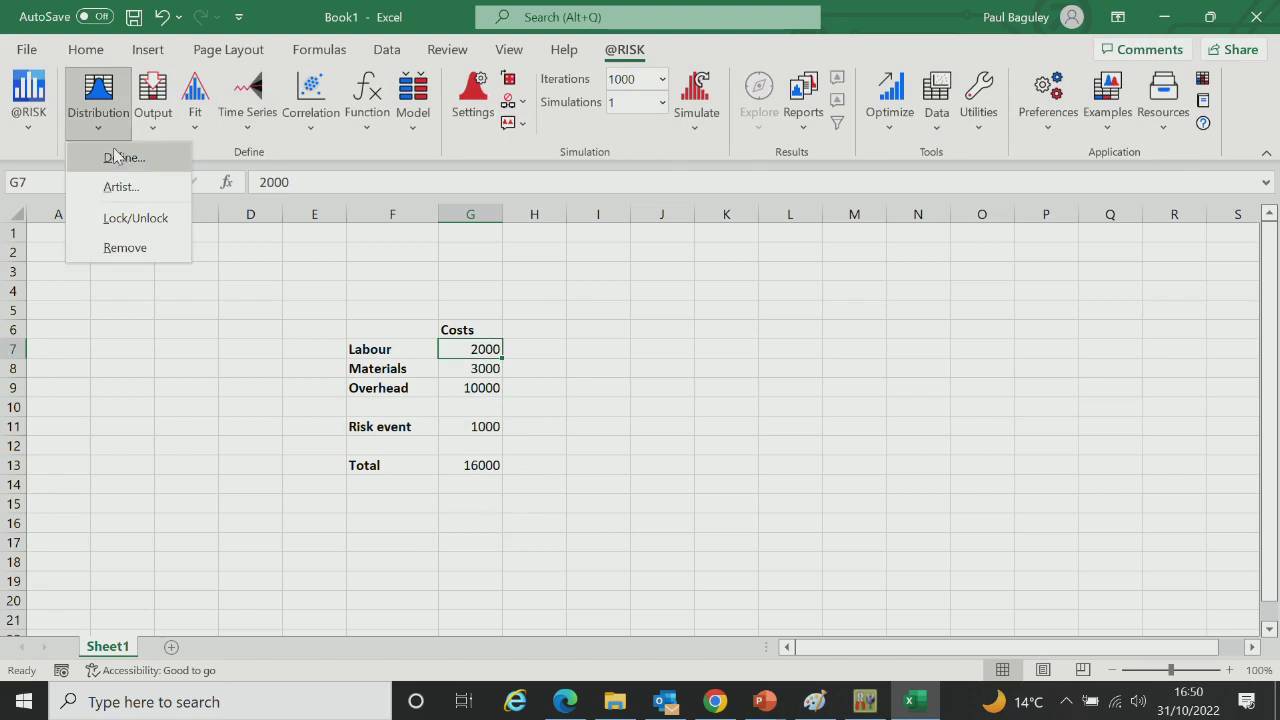
pyautogui.click(113, 152)
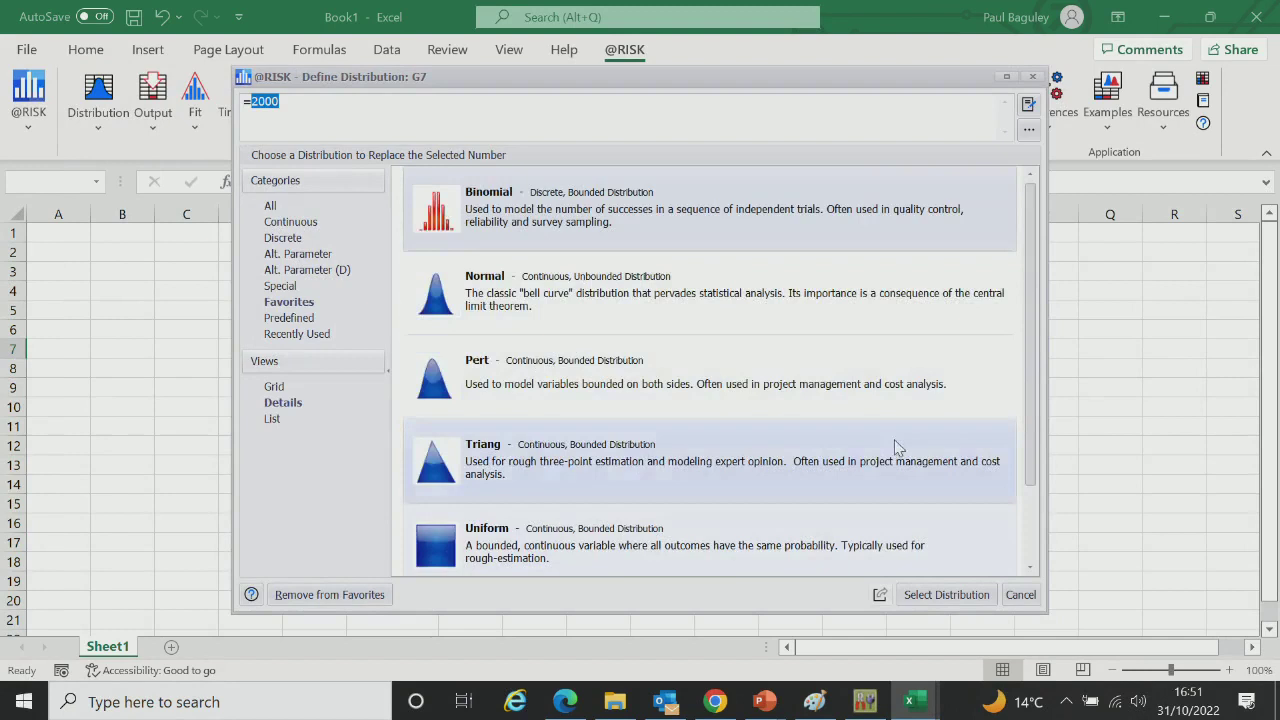
pyautogui.scroll(2, 1035, 387)
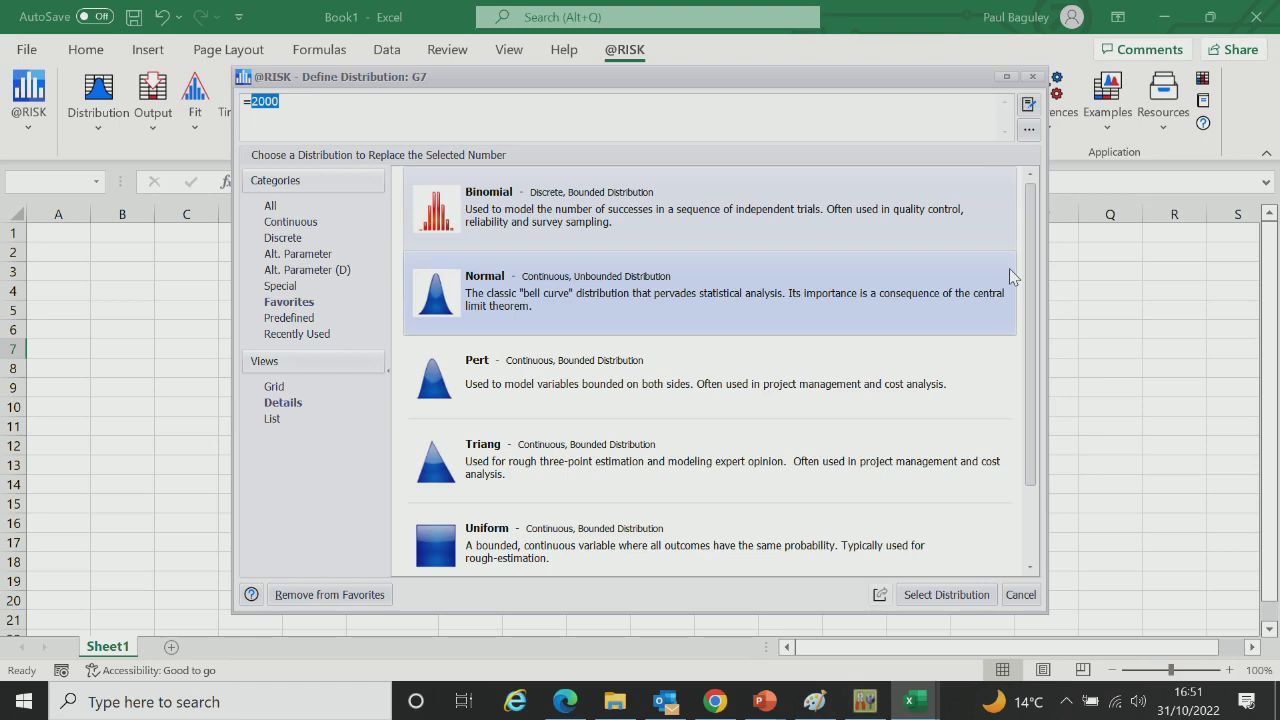
pyautogui.click(591, 472)
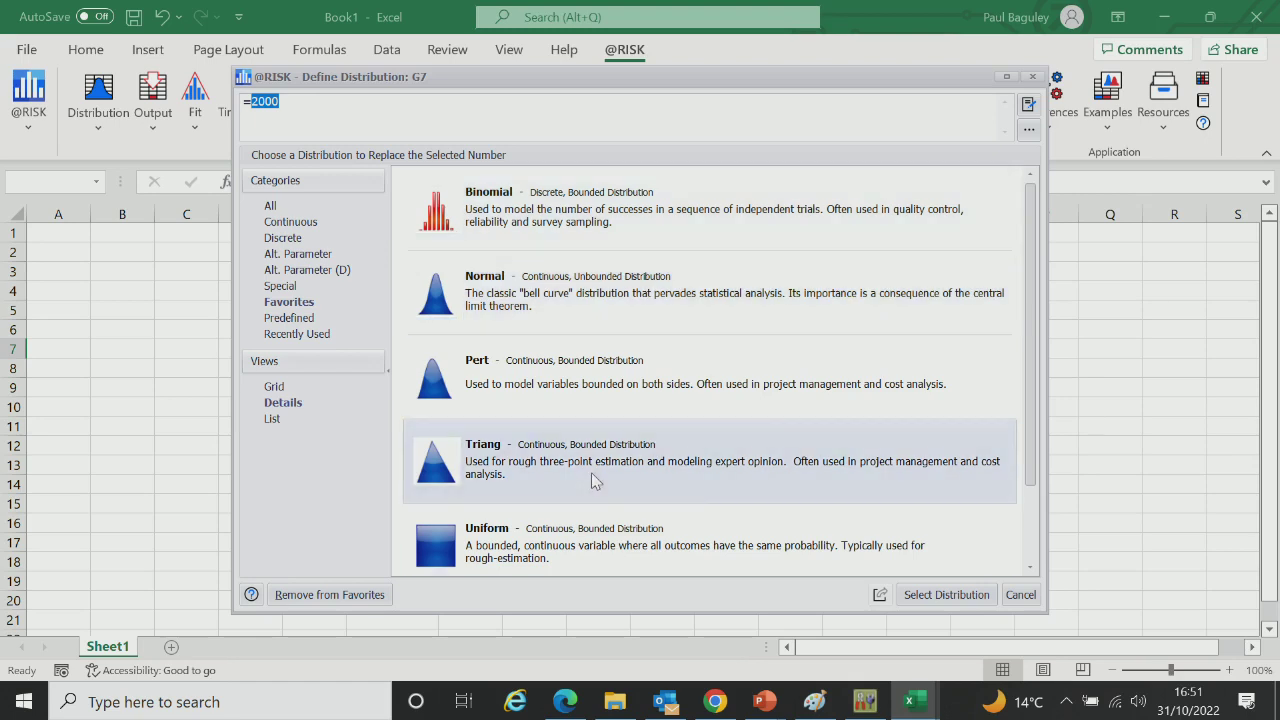
pyautogui.click(945, 596)
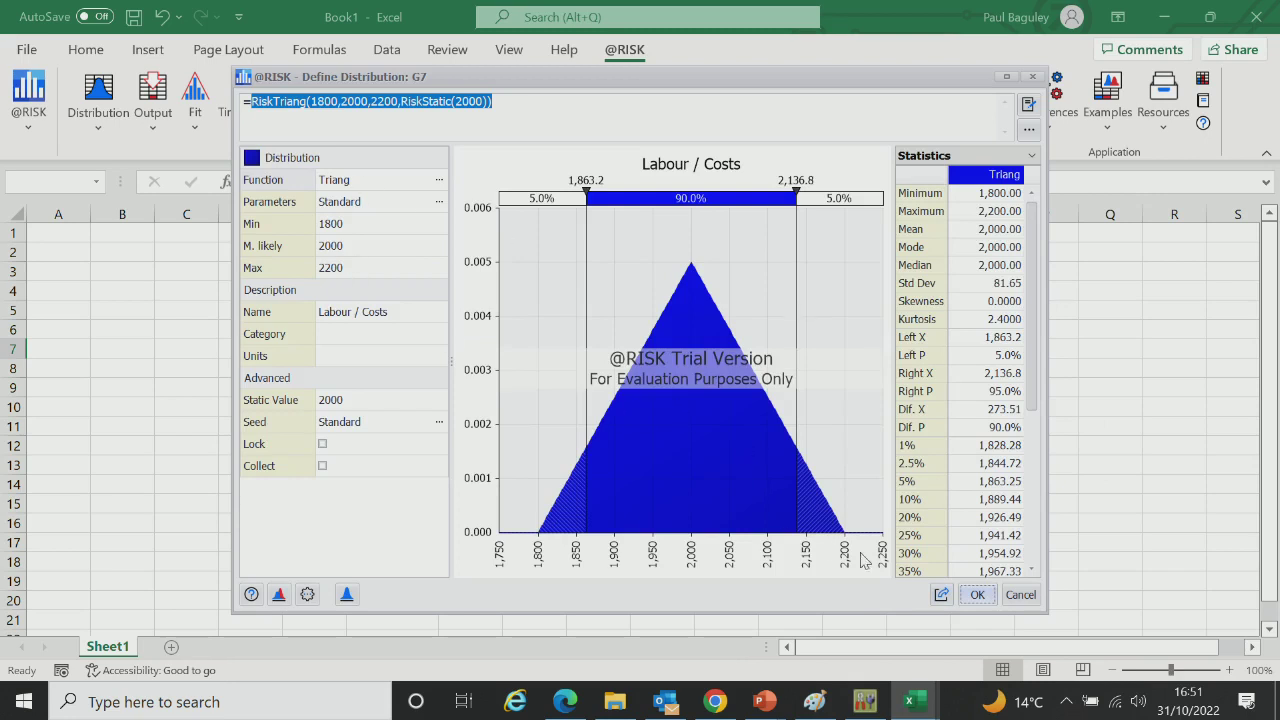
pyautogui.click(976, 597)
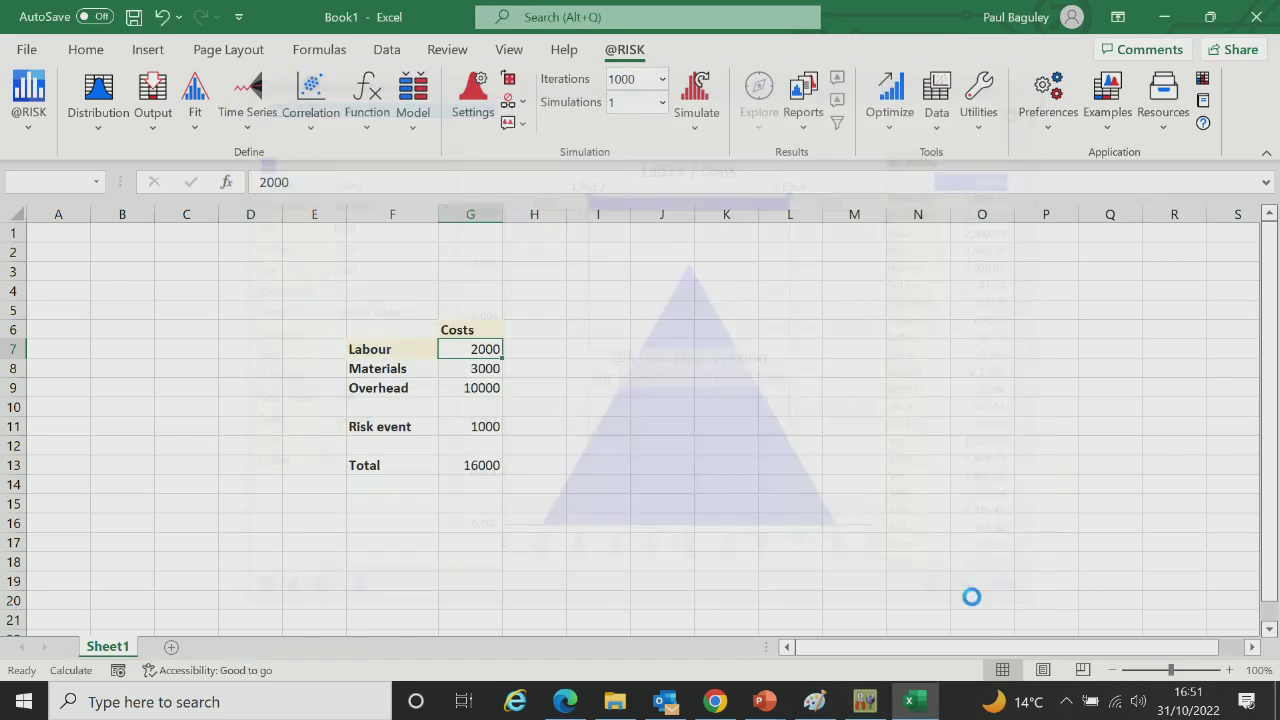
# Step: Define a Triang distribution for the Materials cost in G8 with minimum 2700, most likely 3000 and maximum 3300
pyautogui.click(477, 369)
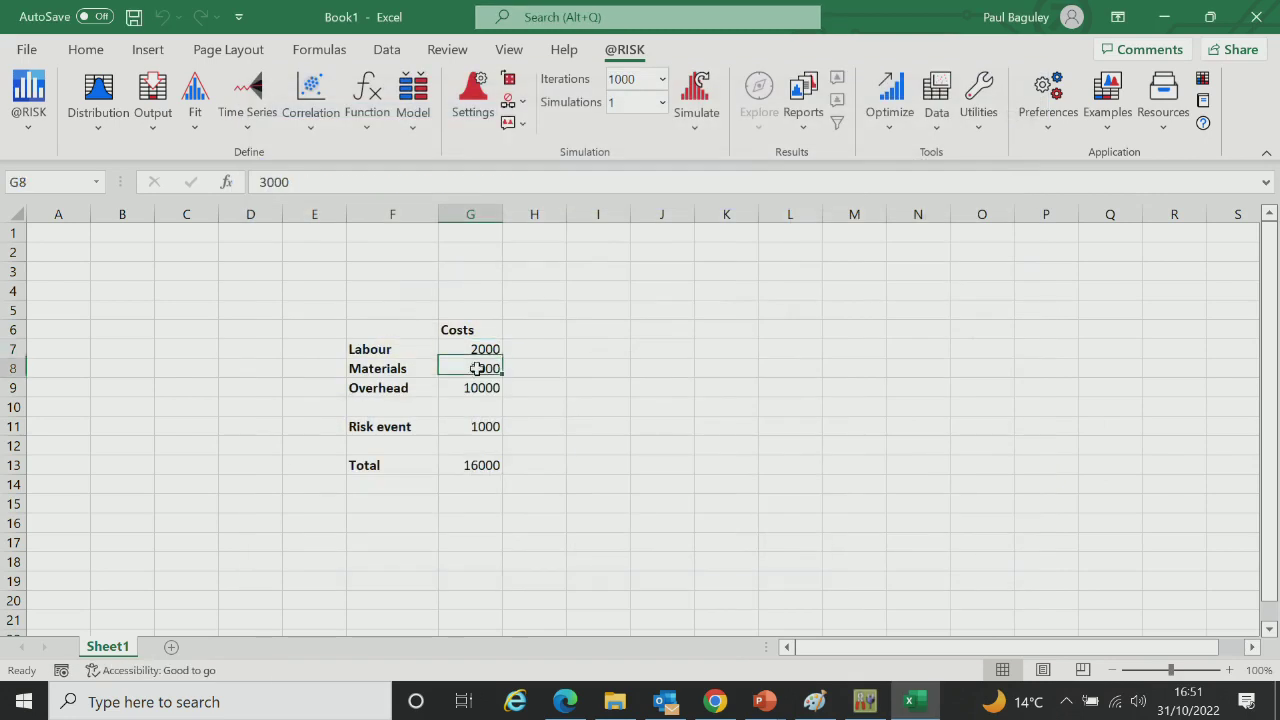
pyautogui.click(110, 124)
pyautogui.click(112, 157)
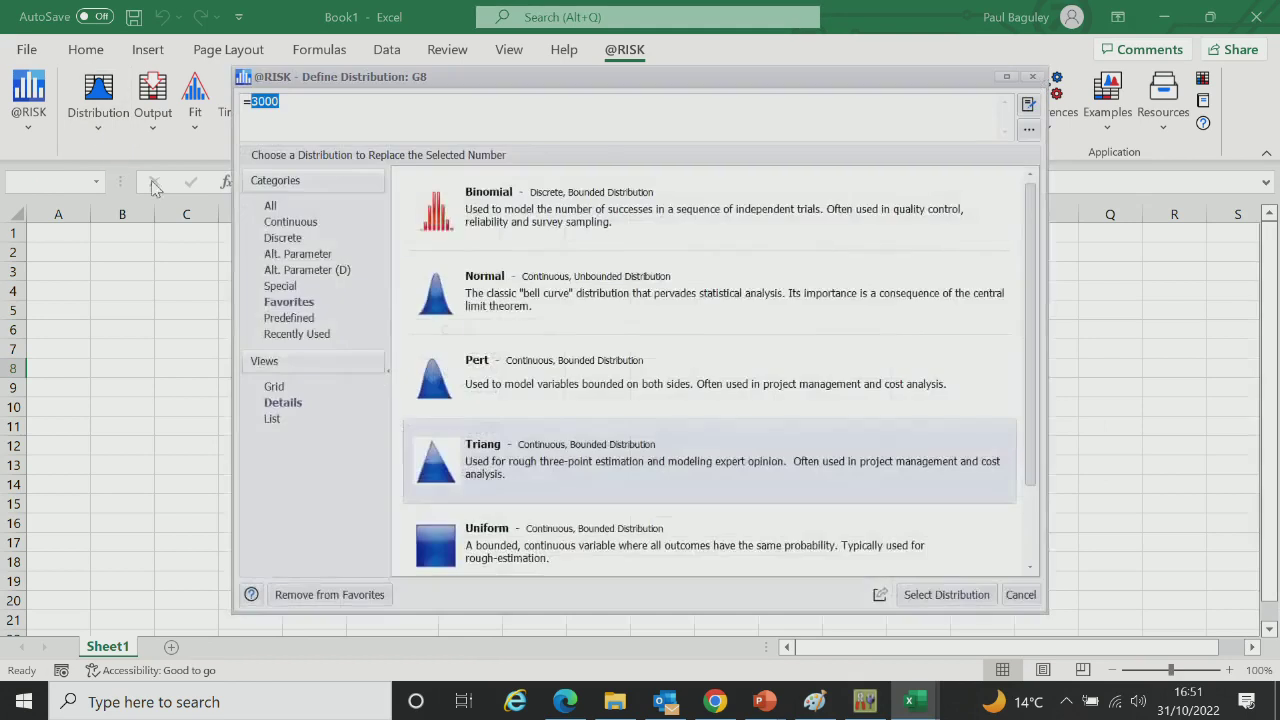
pyautogui.click(927, 598)
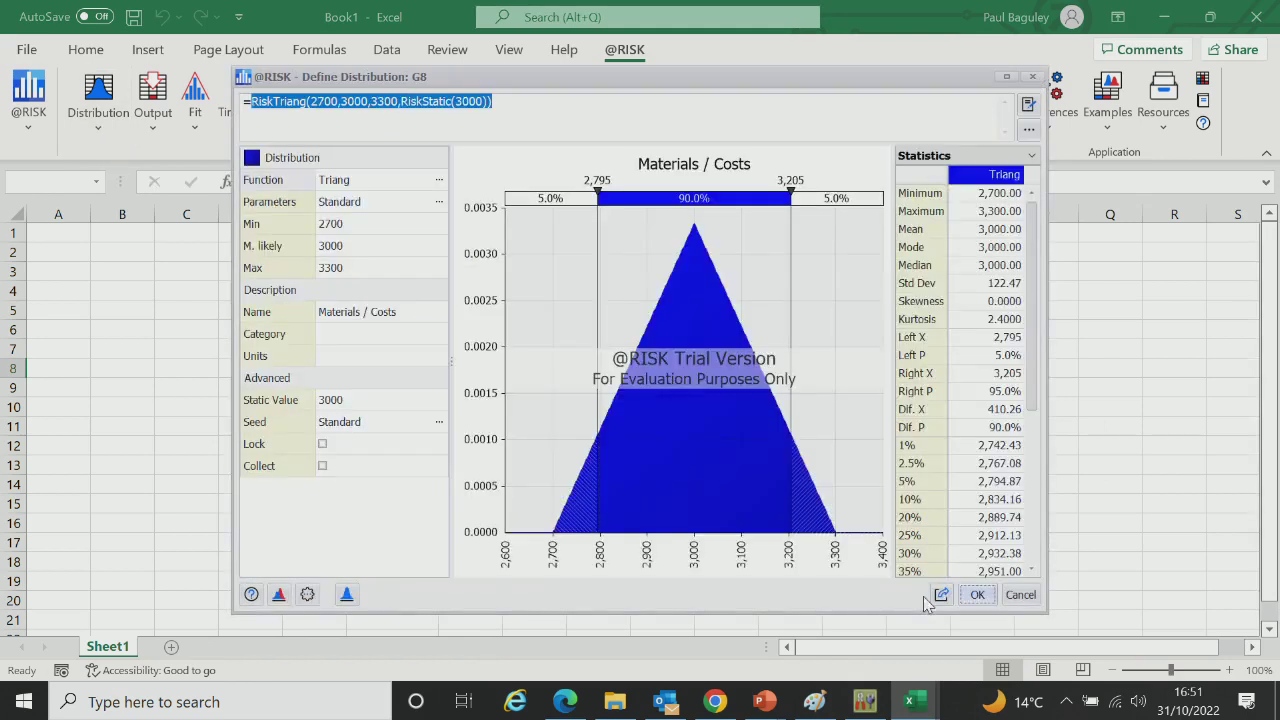
pyautogui.click(977, 595)
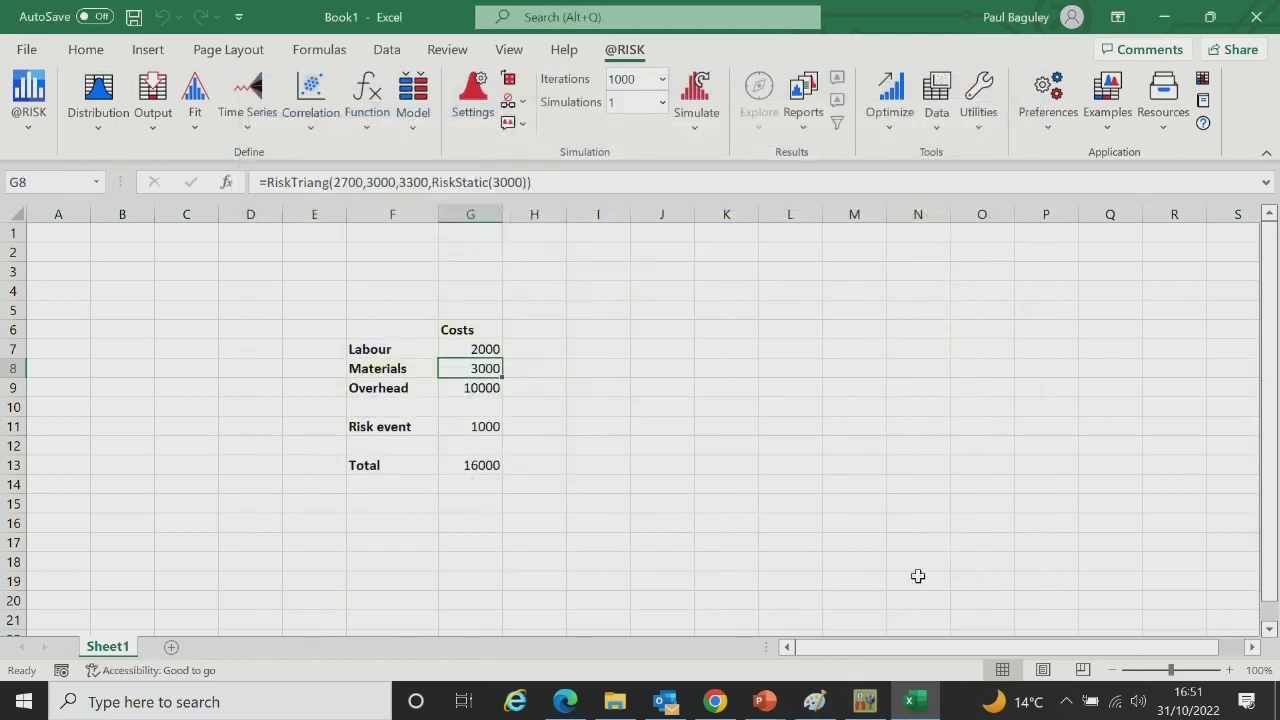
# Step: Define a Triang distribution for the Overhead cost in G9 with minimum 9000, most likely 10000 and maximum 11000
pyautogui.click(472, 387)
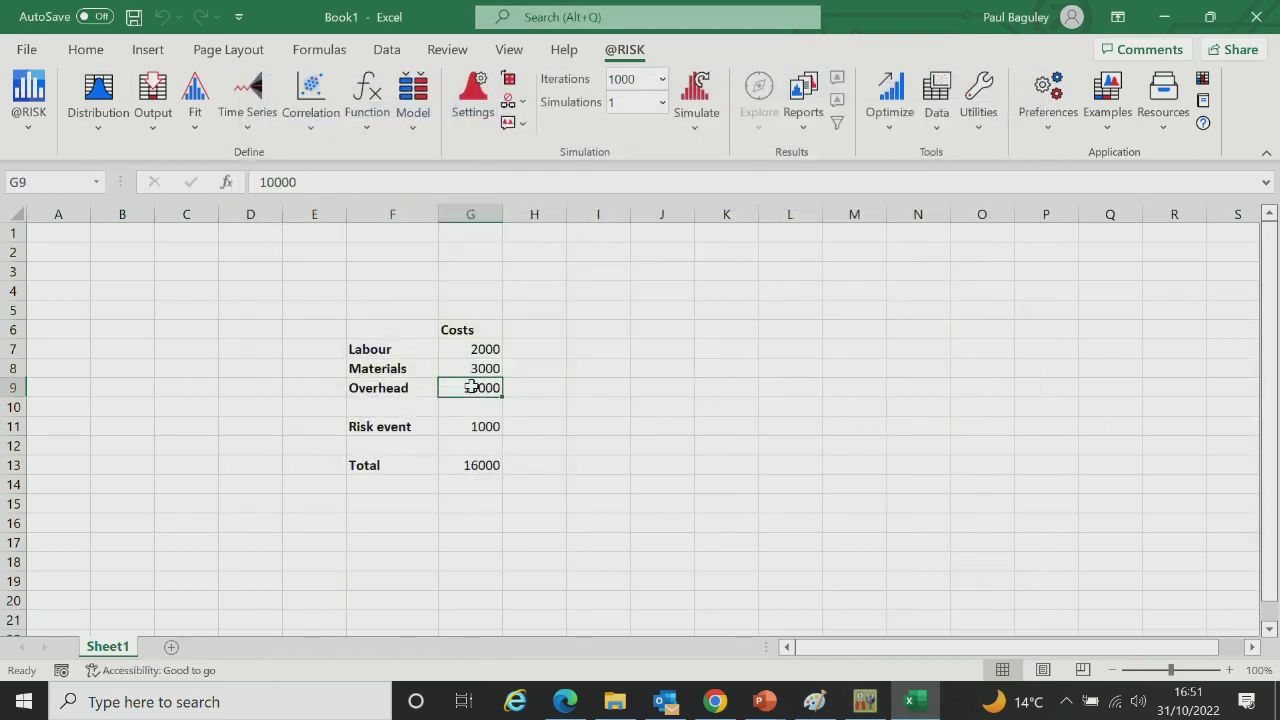
pyautogui.click(90, 130)
pyautogui.click(102, 152)
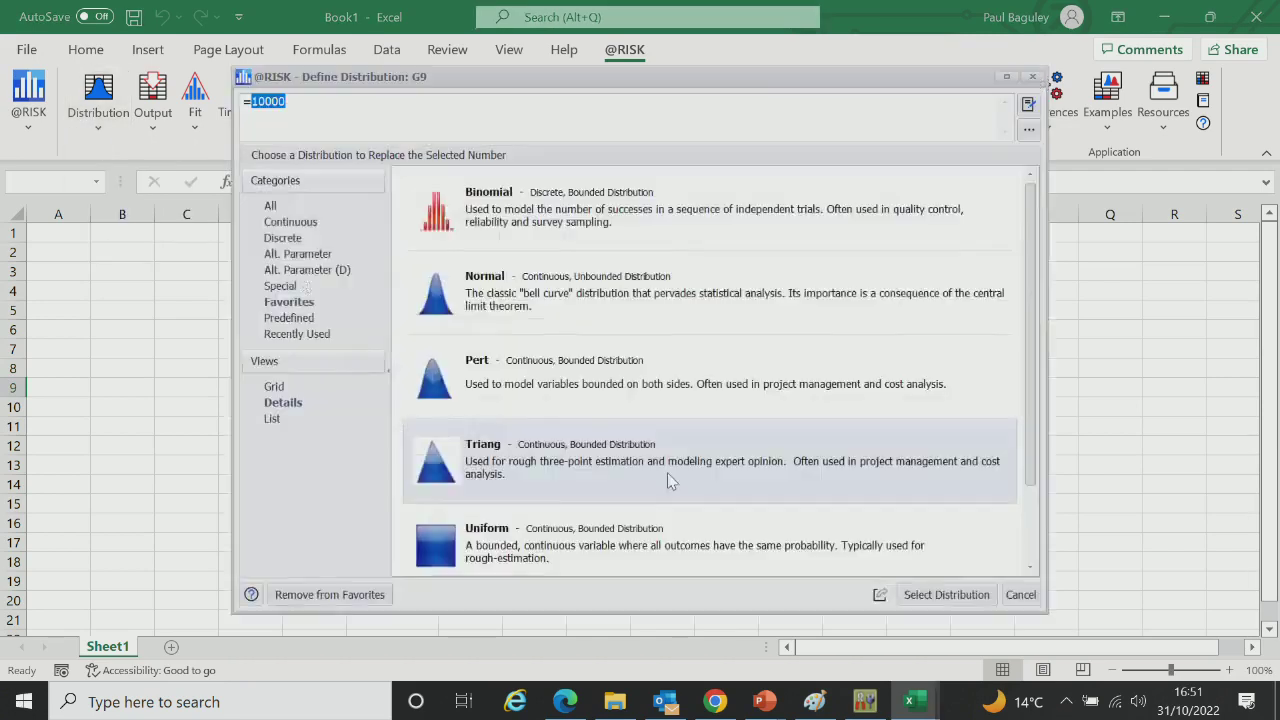
pyautogui.click(940, 594)
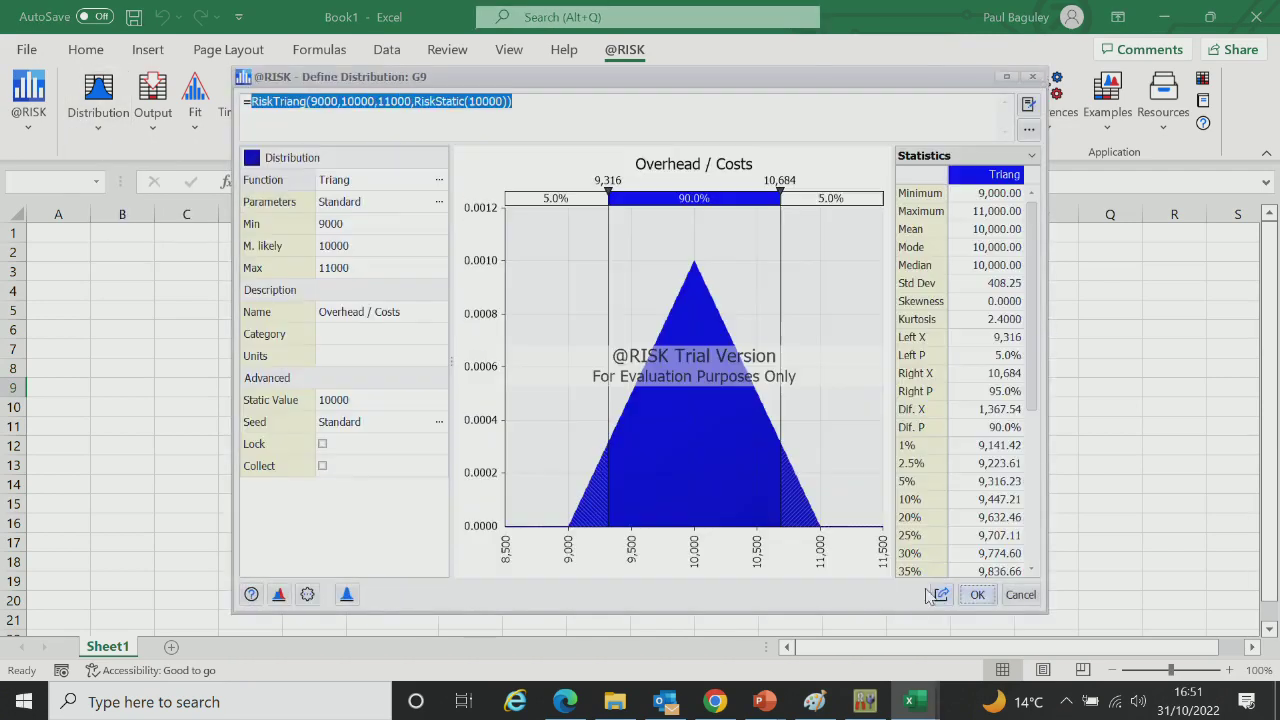
pyautogui.click(977, 594)
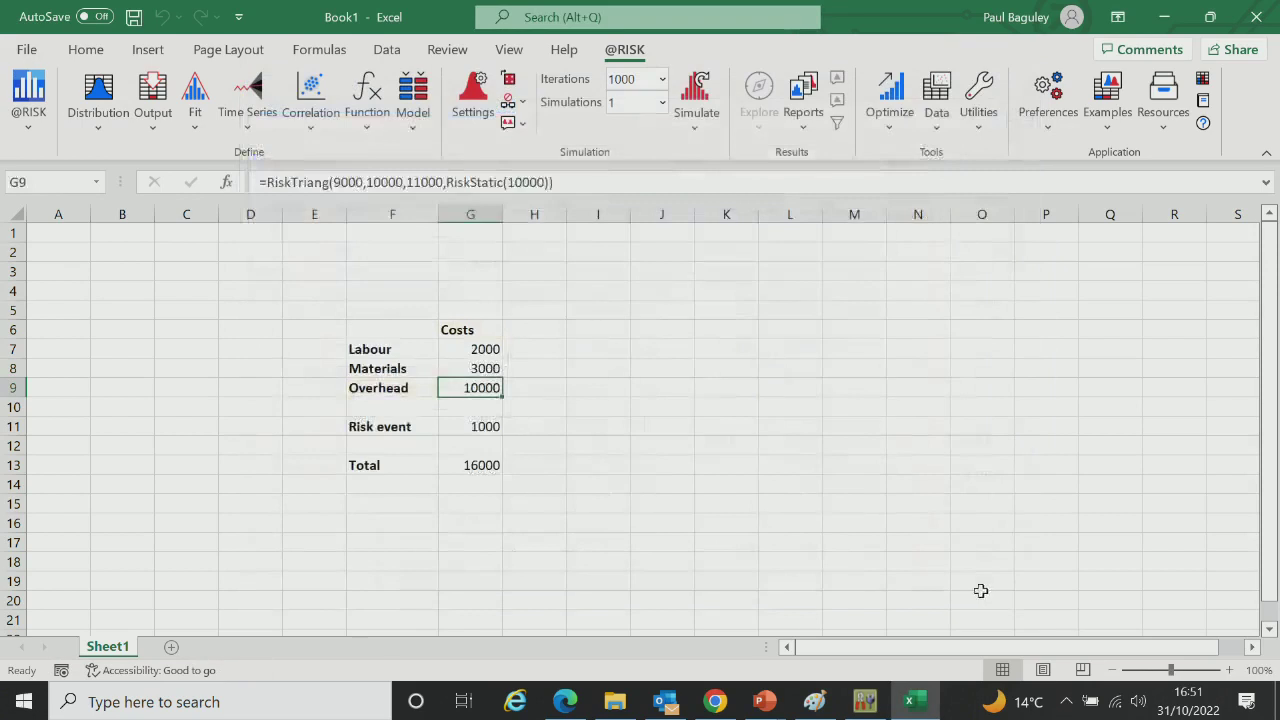
# Step: Define a discrete Bernoulli distribution for the Risk event cost in G11 with p set to 0.9 and a static value of 1000
pyautogui.click(480, 426)
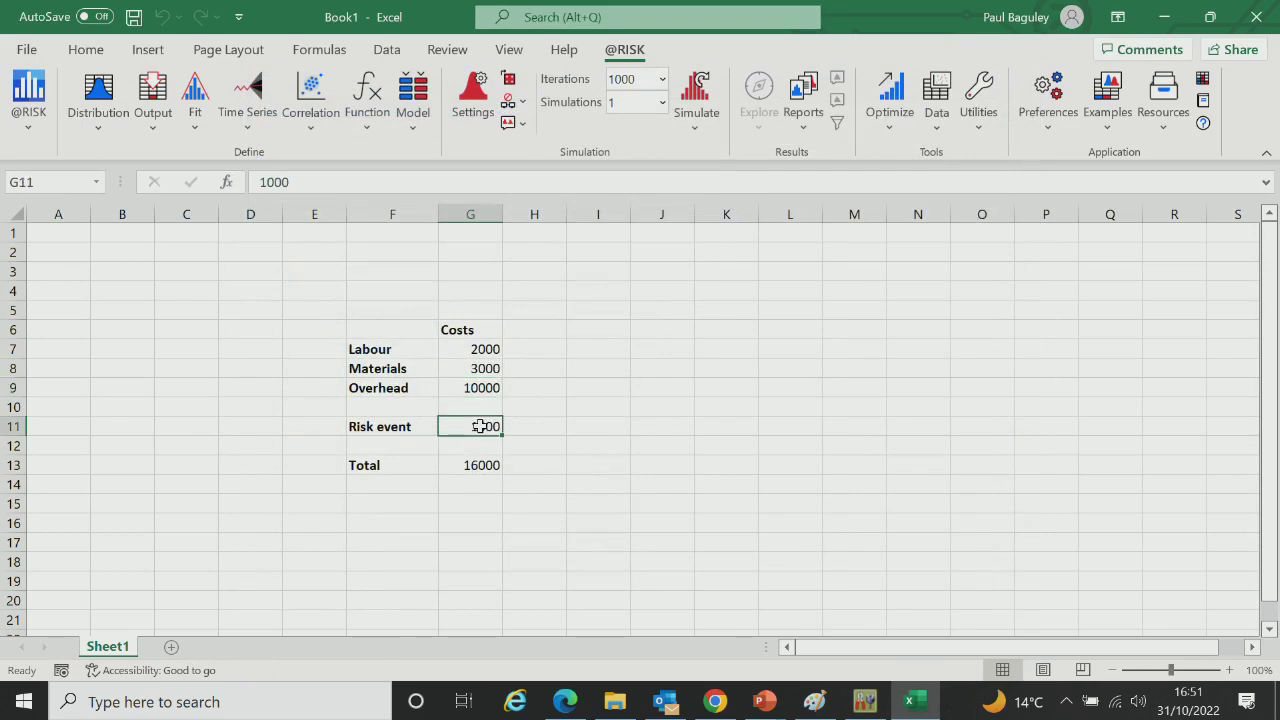
pyautogui.click(98, 124)
pyautogui.click(120, 157)
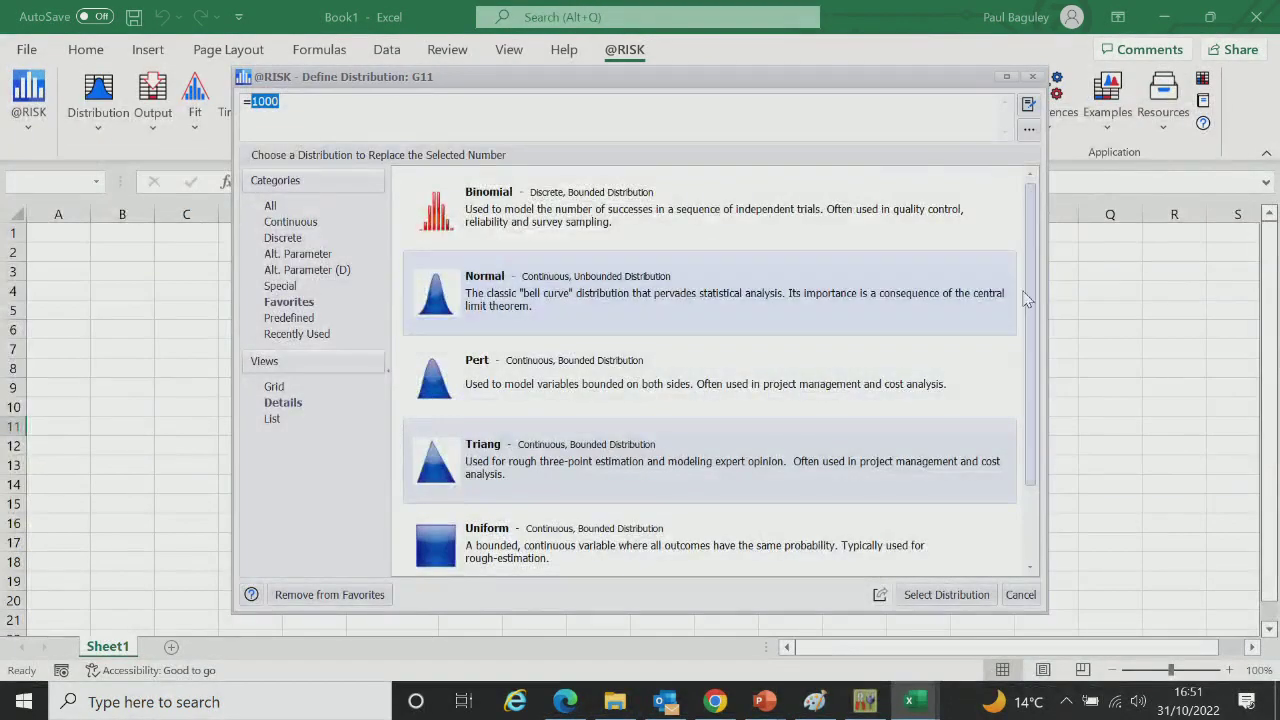
pyautogui.scroll(-1, 1040, 315)
pyautogui.scroll(-3, 1040, 315)
pyautogui.scroll(4, 1045, 390)
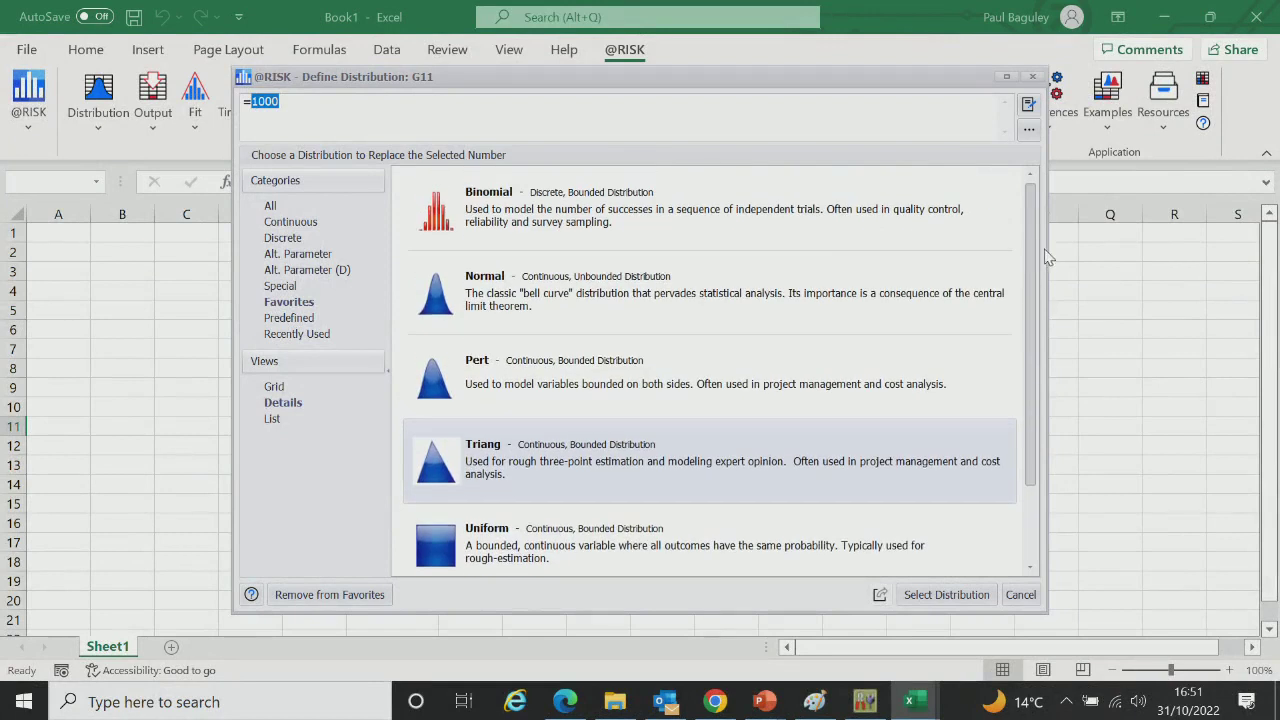
pyautogui.click(577, 308)
pyautogui.click(290, 238)
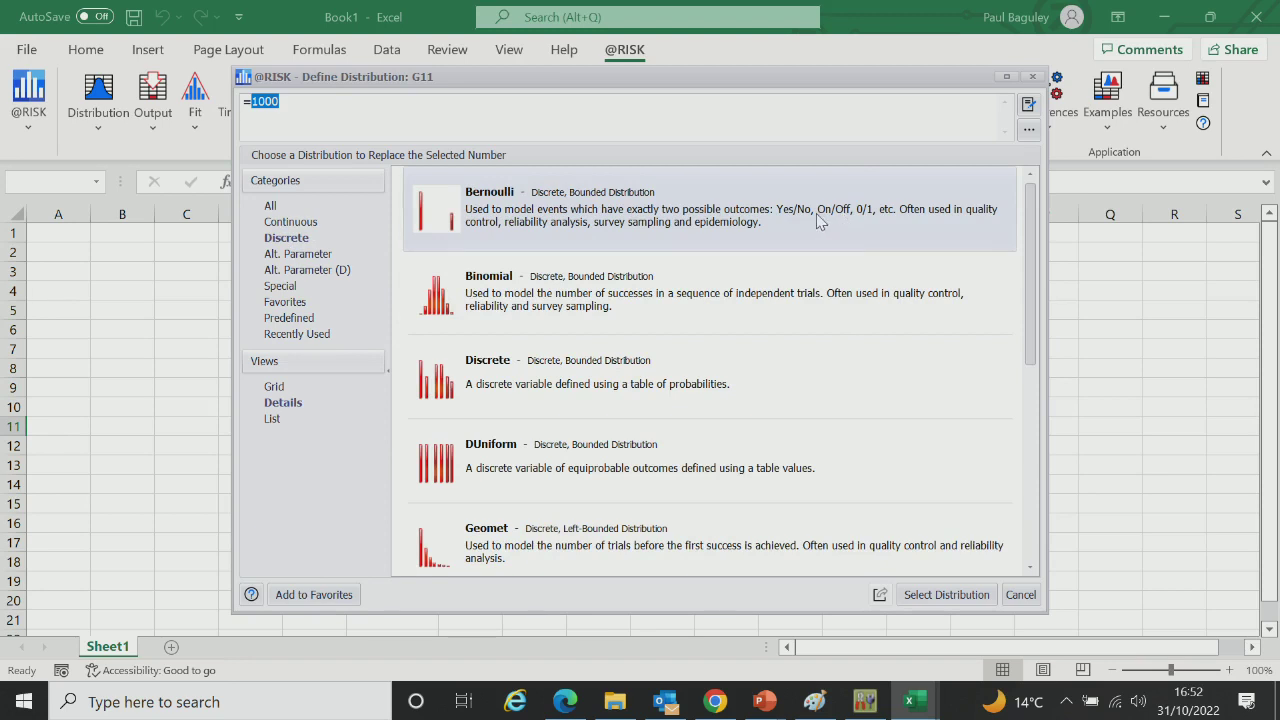
pyautogui.click(913, 594)
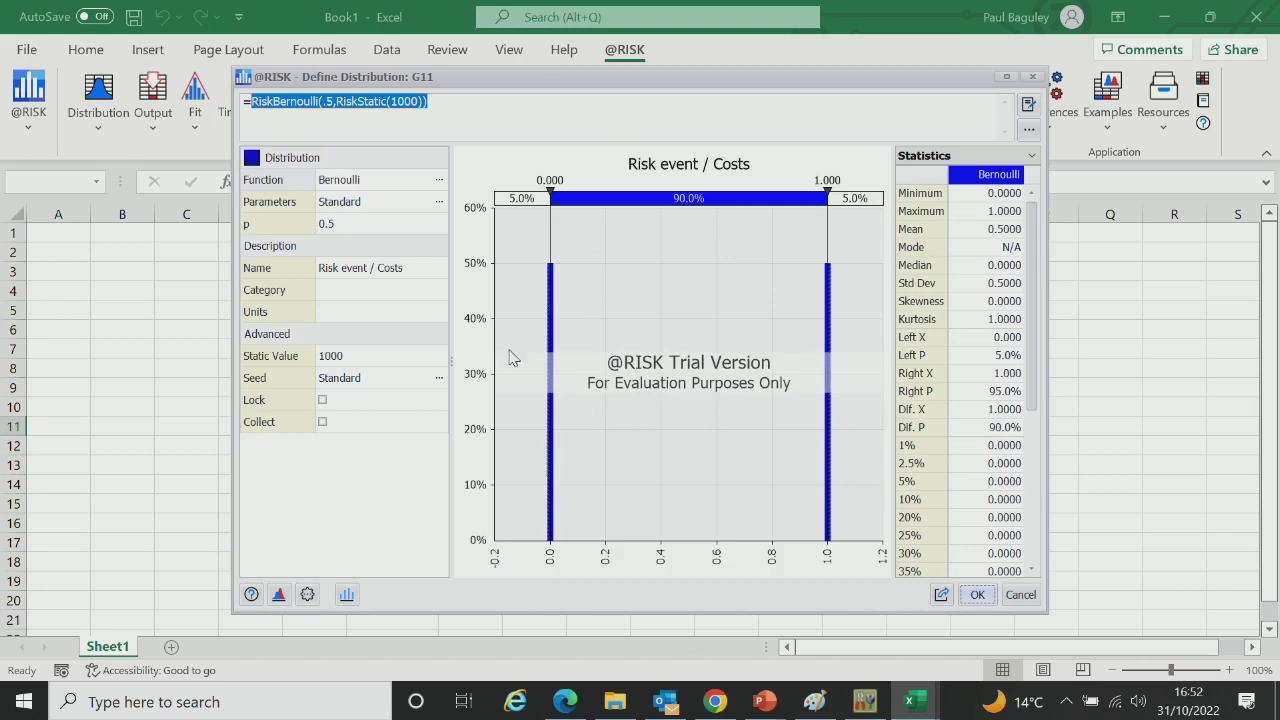
pyautogui.click(344, 224)
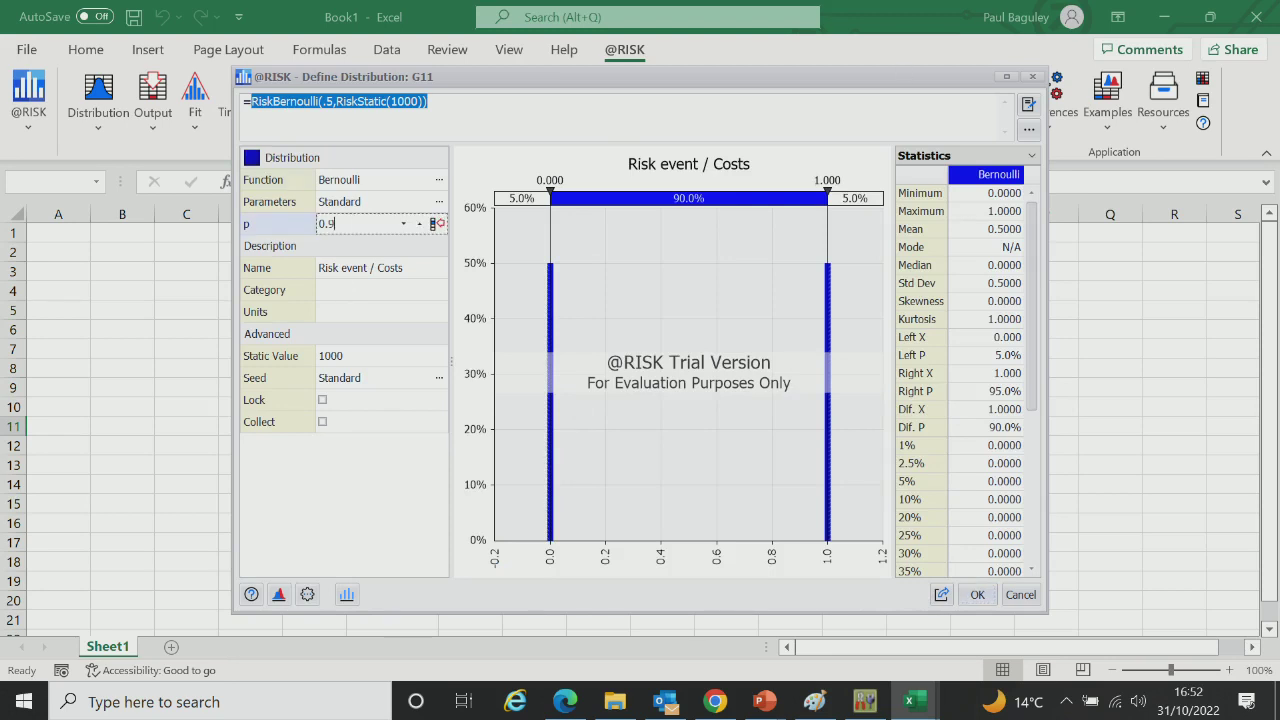
pyautogui.click(978, 596)
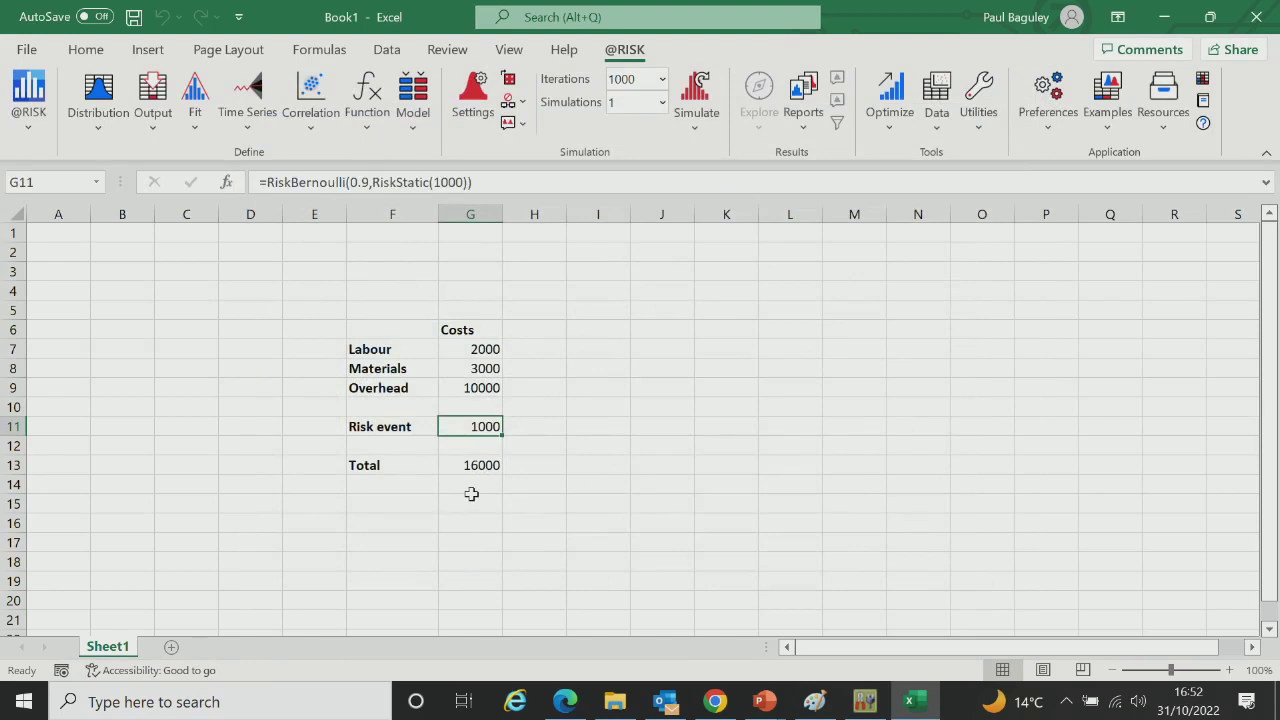
pyautogui.click(481, 465)
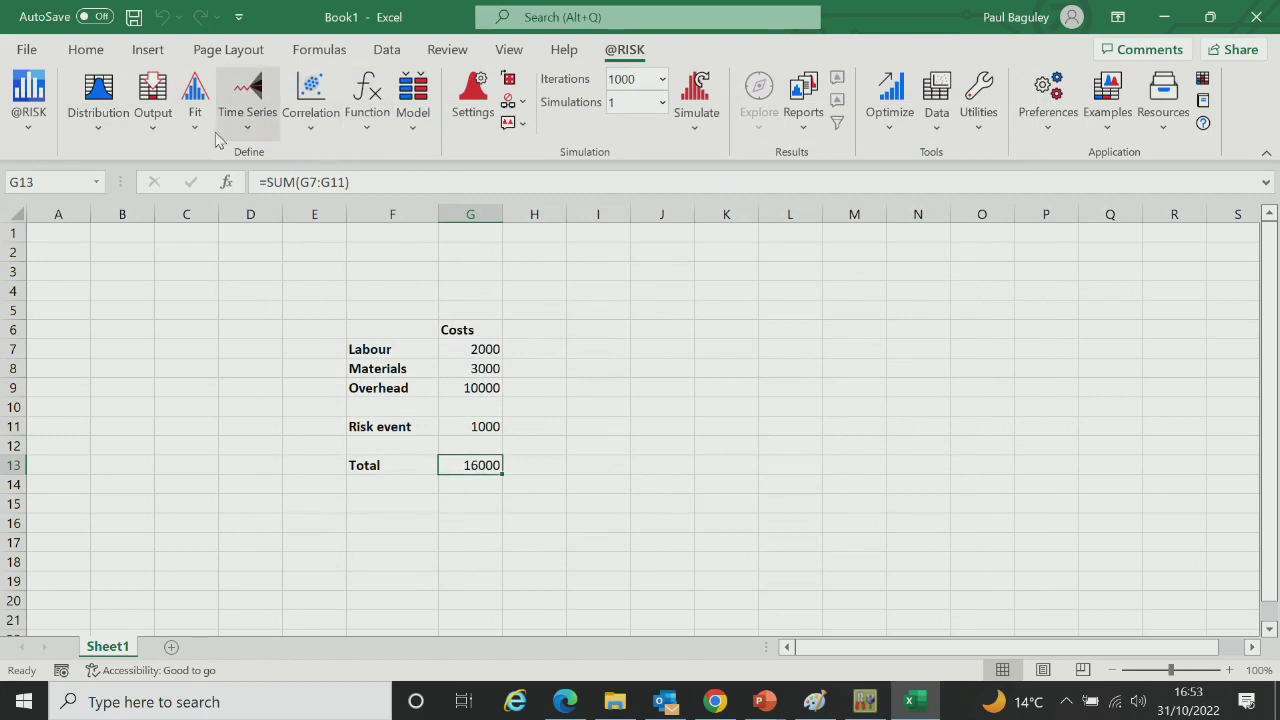
pyautogui.click(158, 128)
pyautogui.click(175, 155)
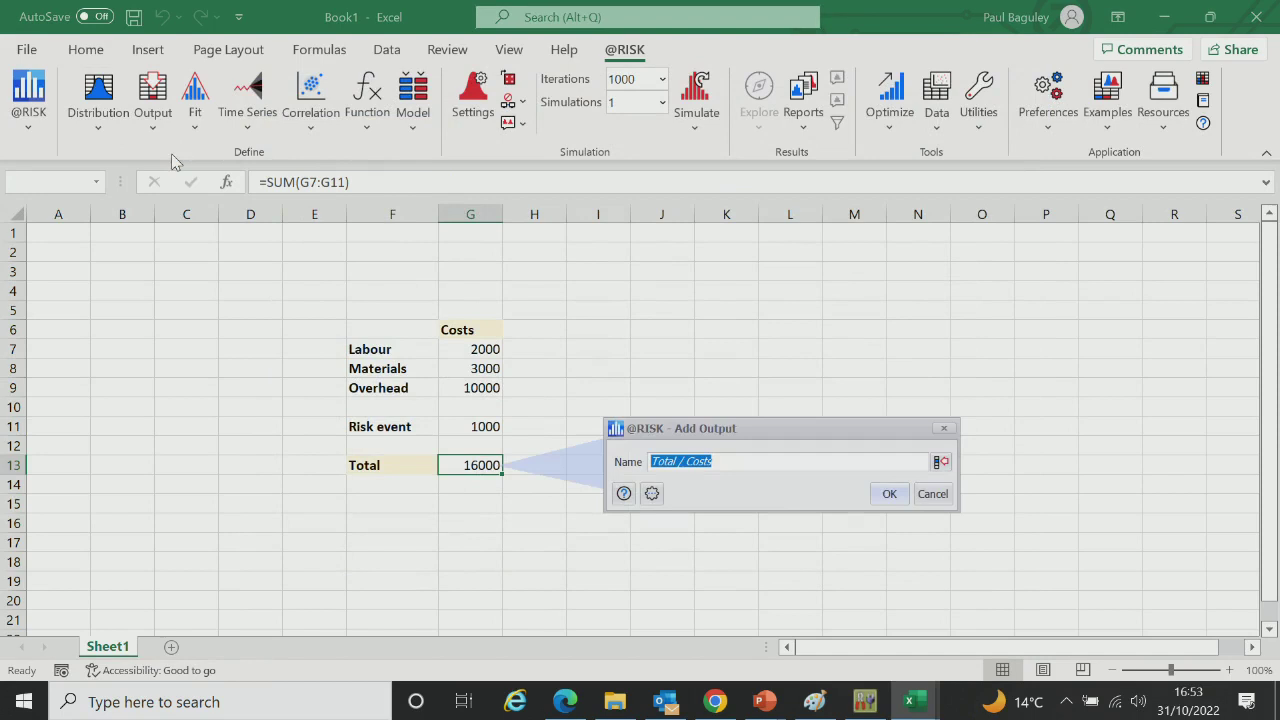
pyautogui.click(889, 494)
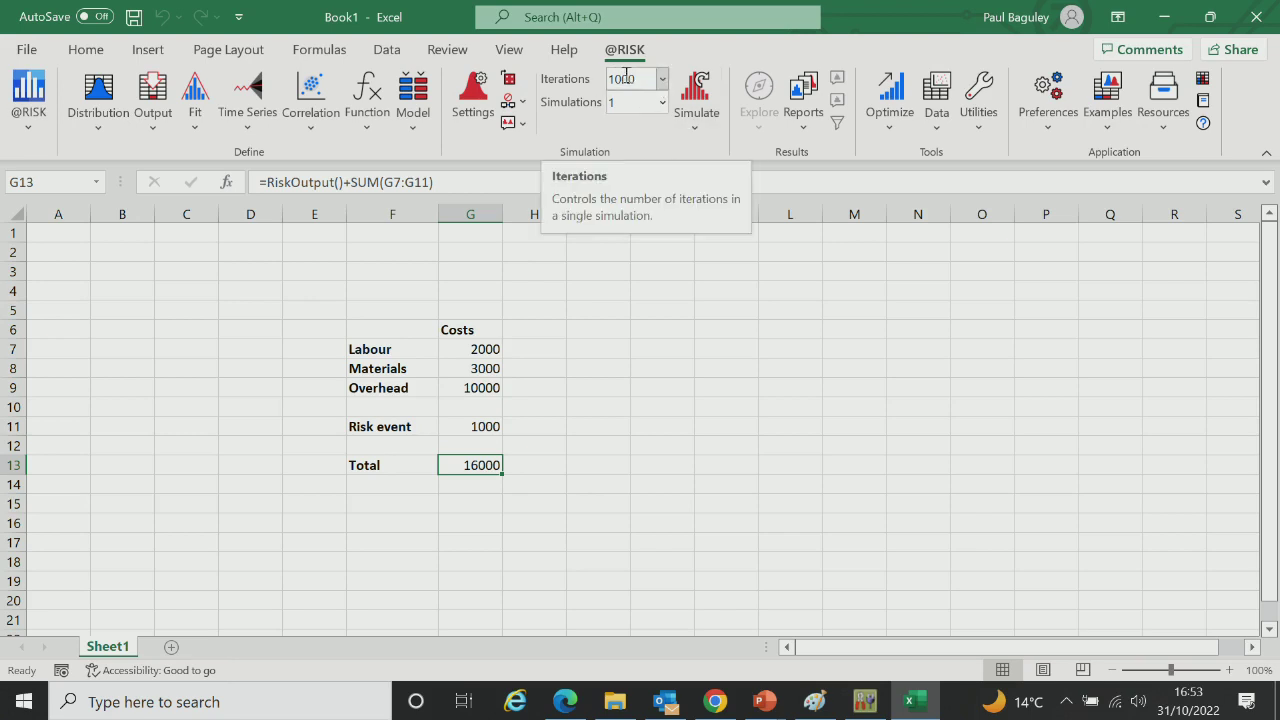
# Step: Run the simulation with 1000 iterations and reposition the G13 output graph to view it alongside the cost table
pyautogui.click(696, 124)
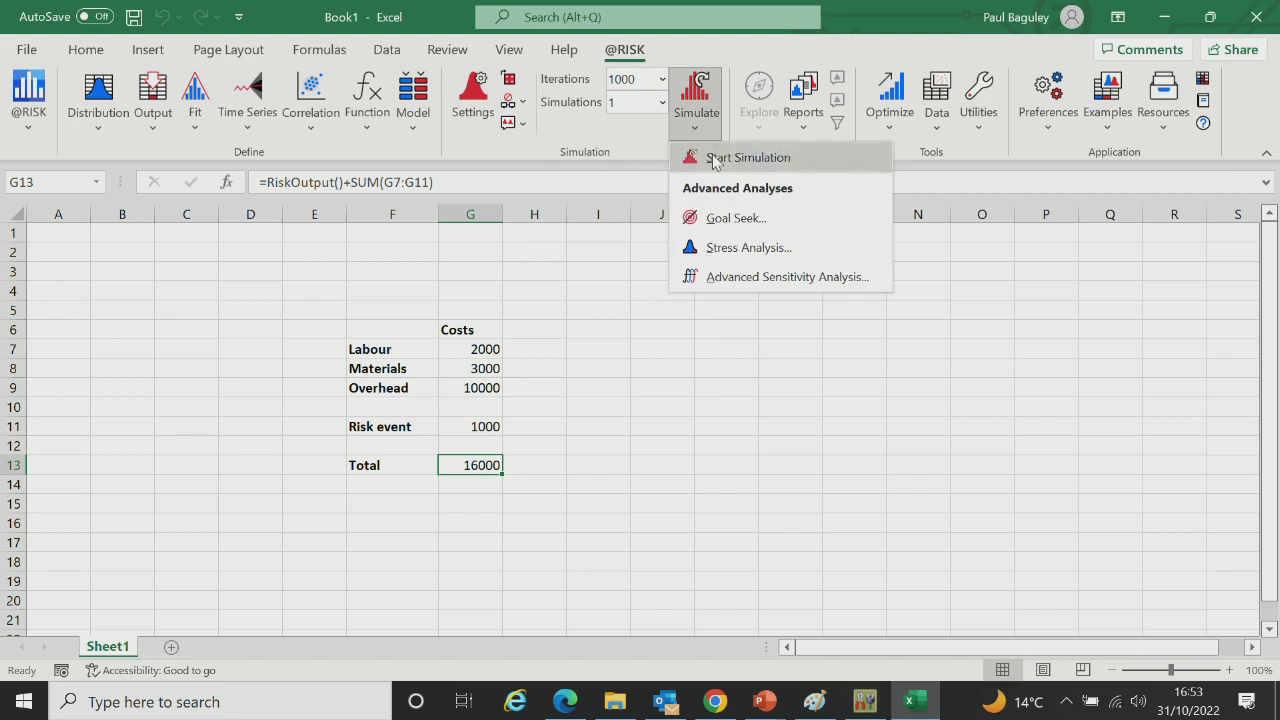
pyautogui.click(706, 154)
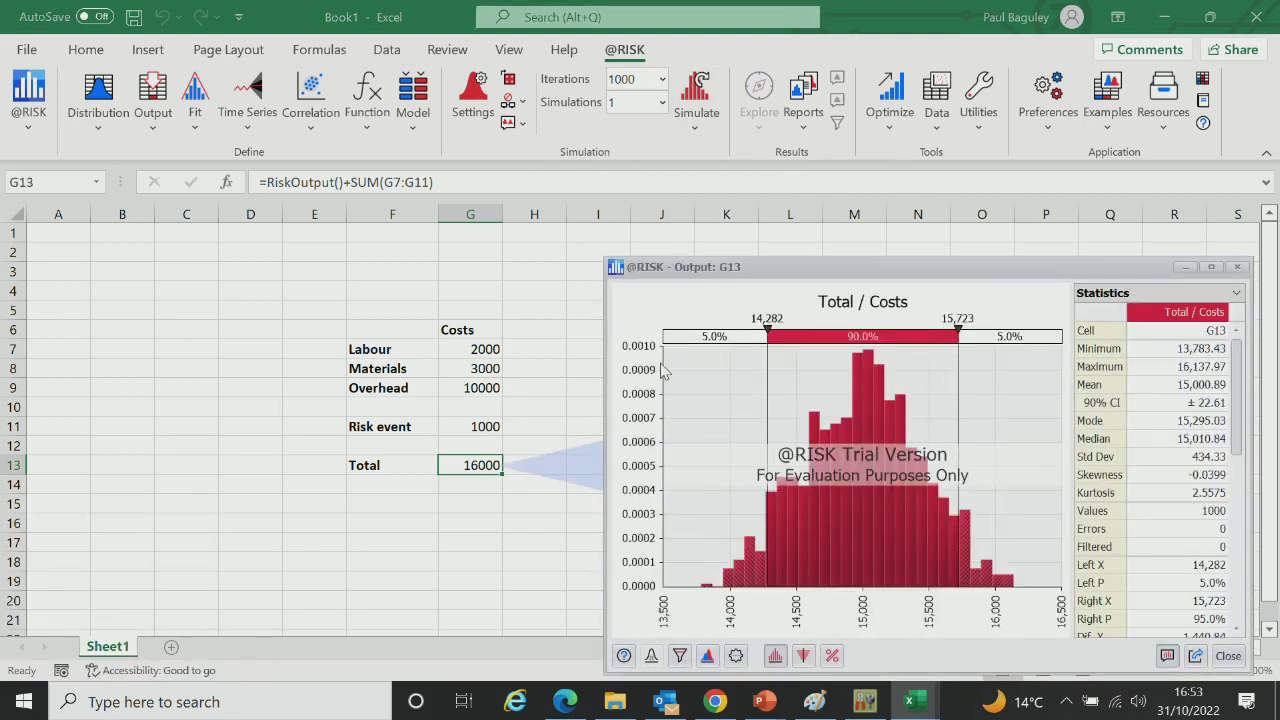
pyautogui.moveTo(872, 268); pyautogui.dragTo(557, 172)
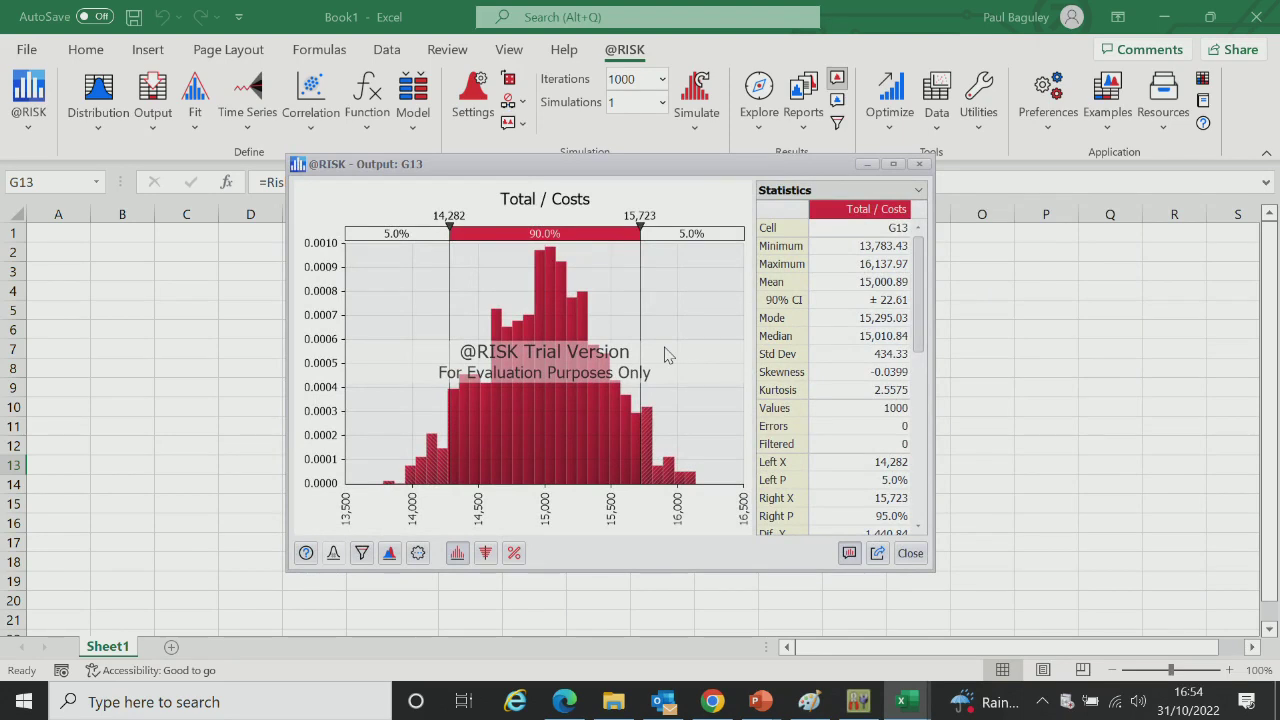
pyautogui.moveTo(660, 172); pyautogui.dragTo(955, 192)
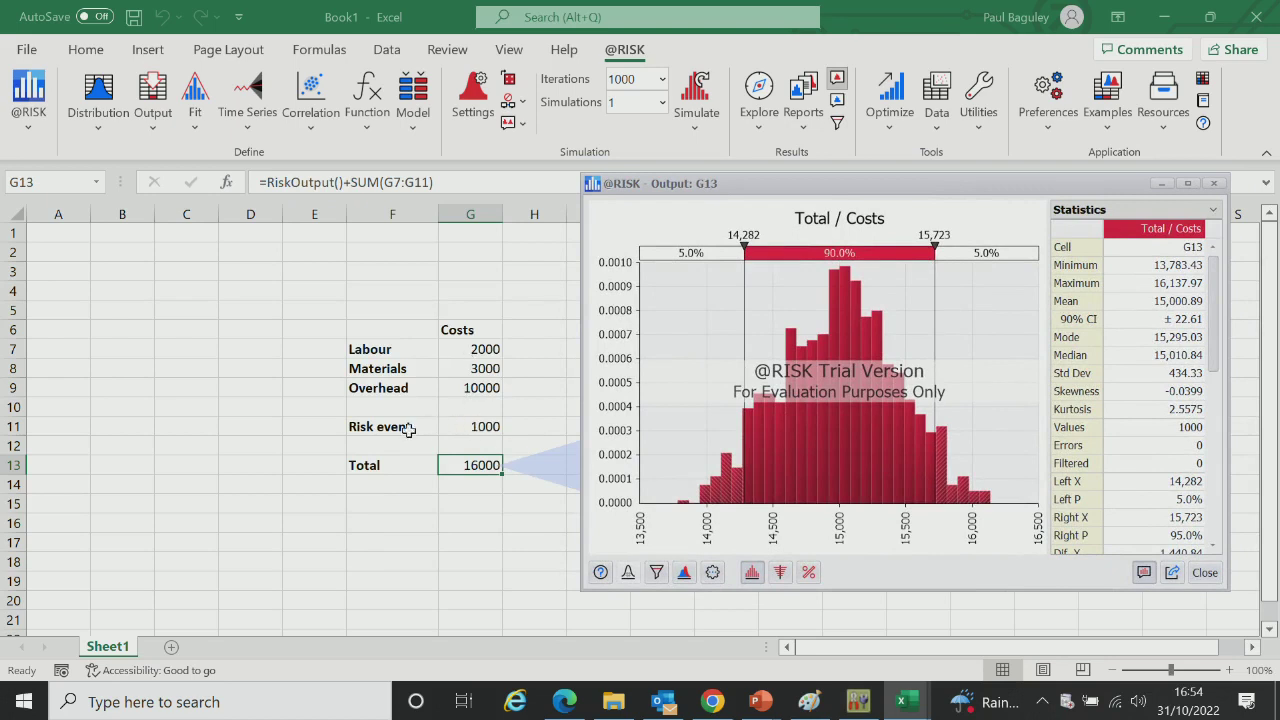
pyautogui.moveTo(880, 183); pyautogui.dragTo(560, 142)
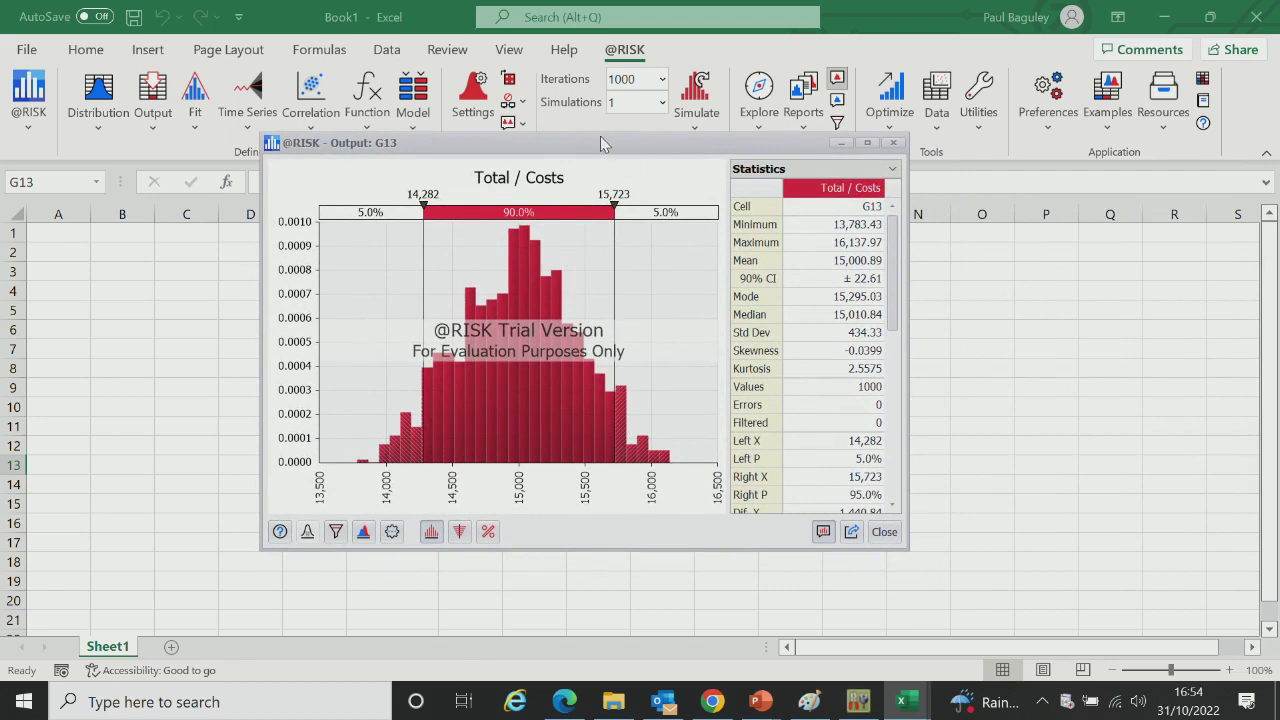
pyautogui.moveTo(603, 143); pyautogui.dragTo(501, 185)
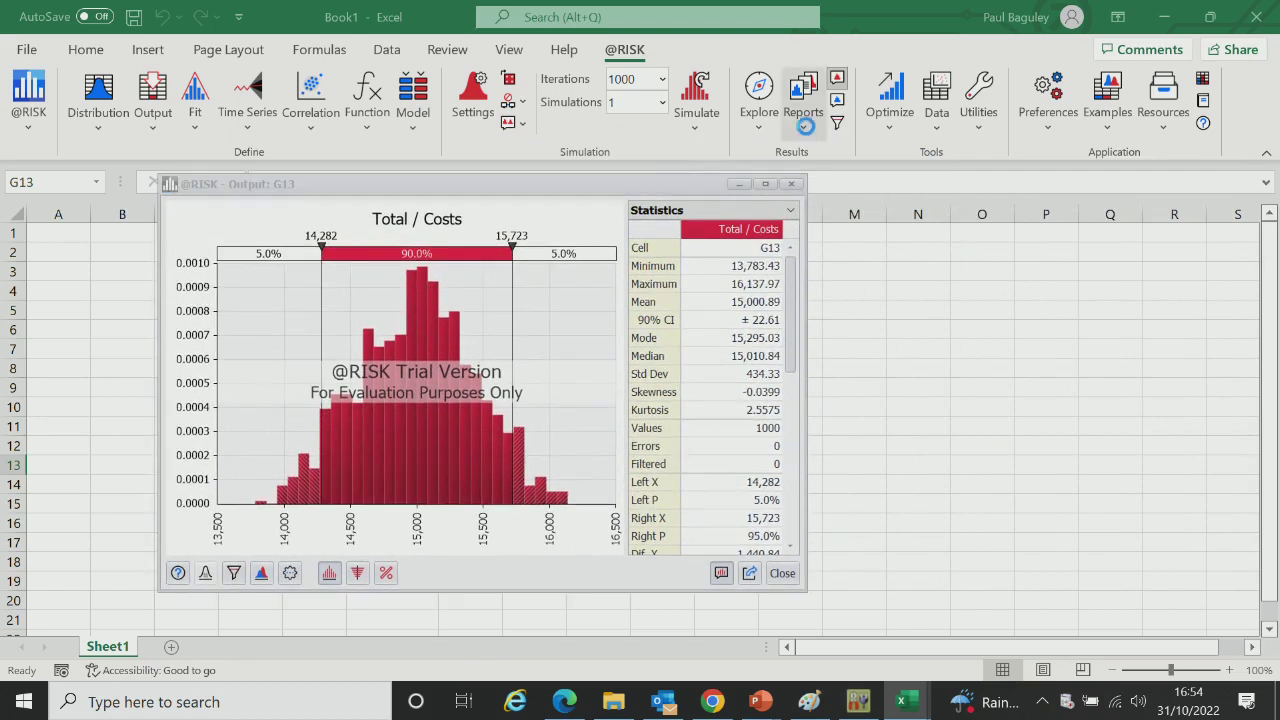
# Step: Generate a Graphs output report for all outputs as a PDF file, with the cumulative overlay set to Ascending
pyautogui.click(803, 118)
pyautogui.click(836, 154)
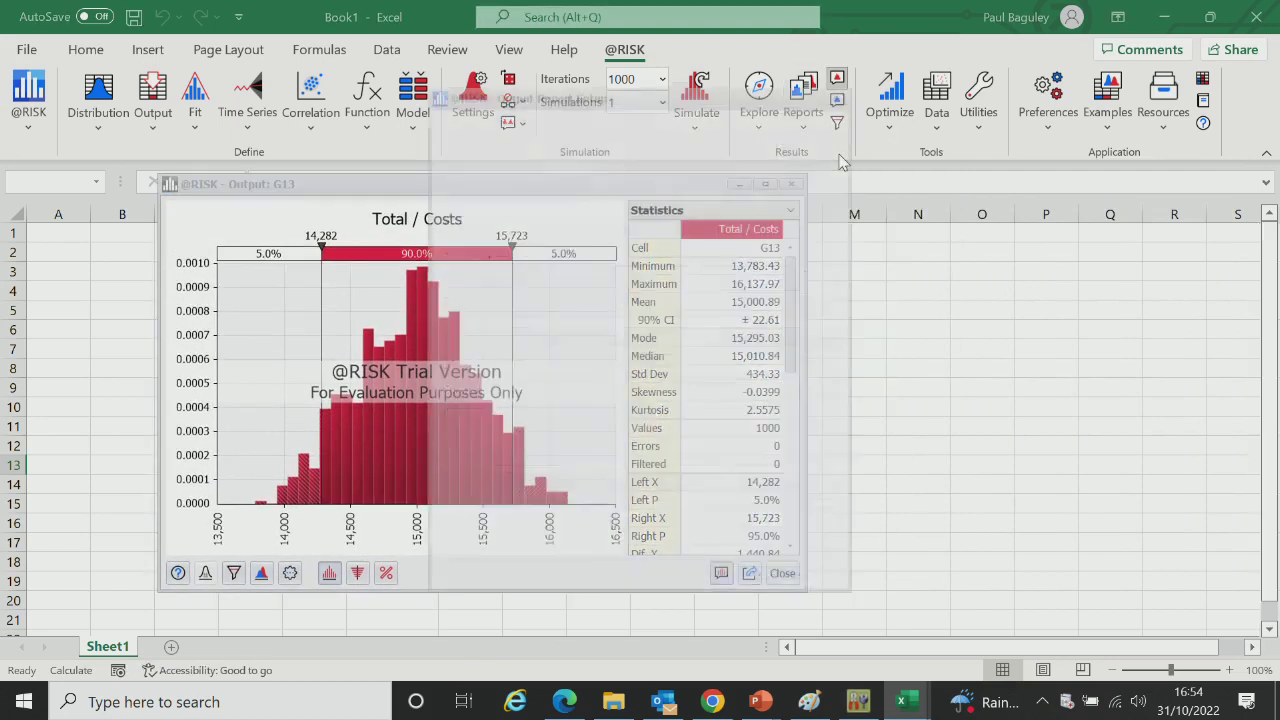
pyautogui.click(525, 175)
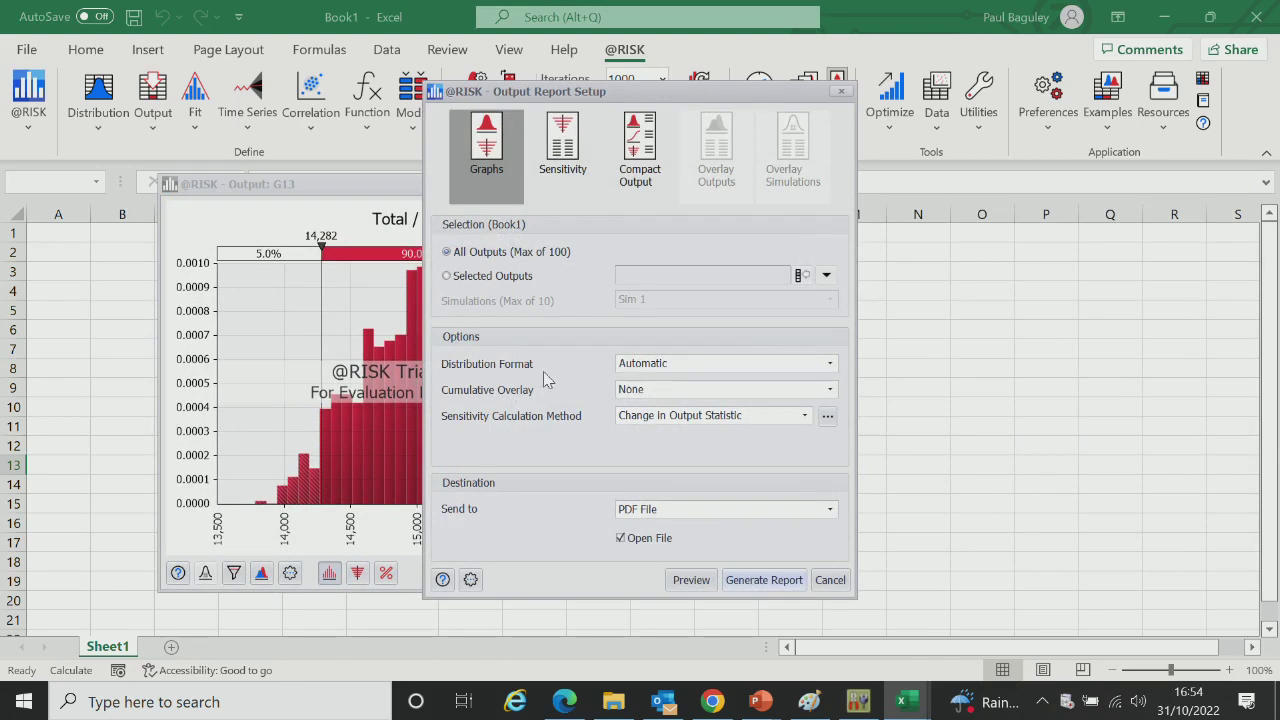
pyautogui.click(829, 392)
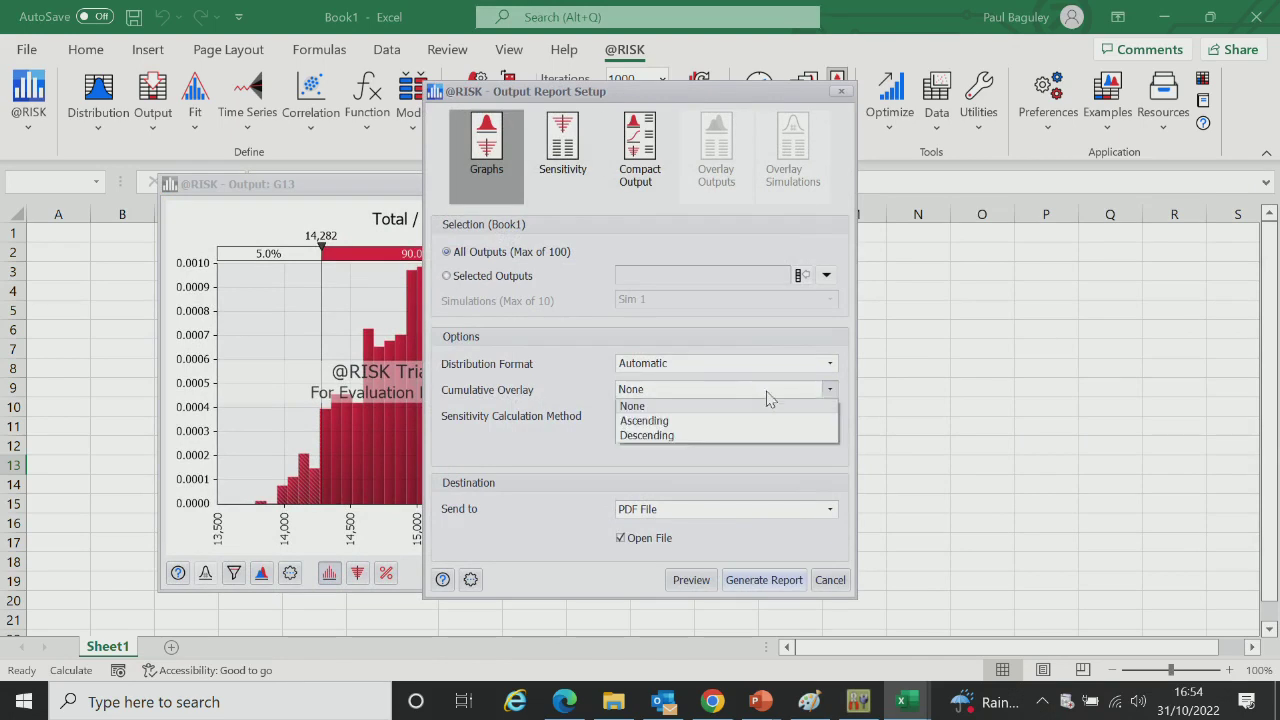
pyautogui.click(680, 419)
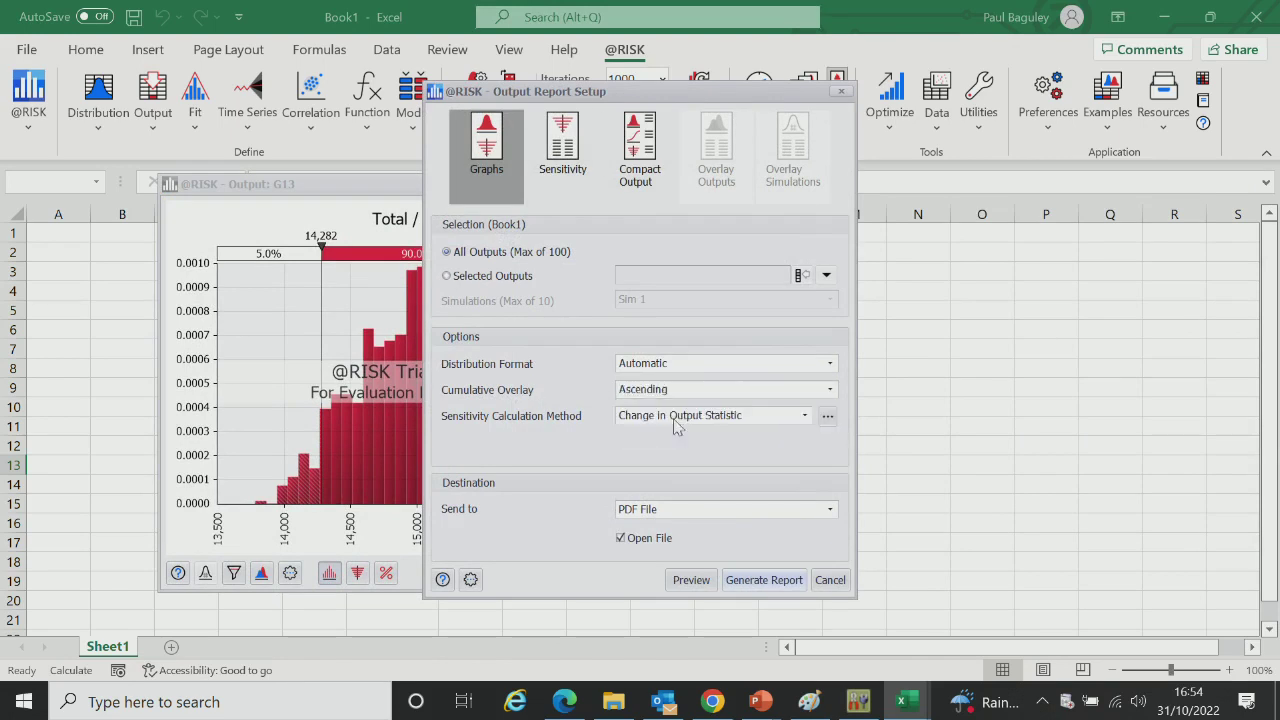
pyautogui.click(745, 581)
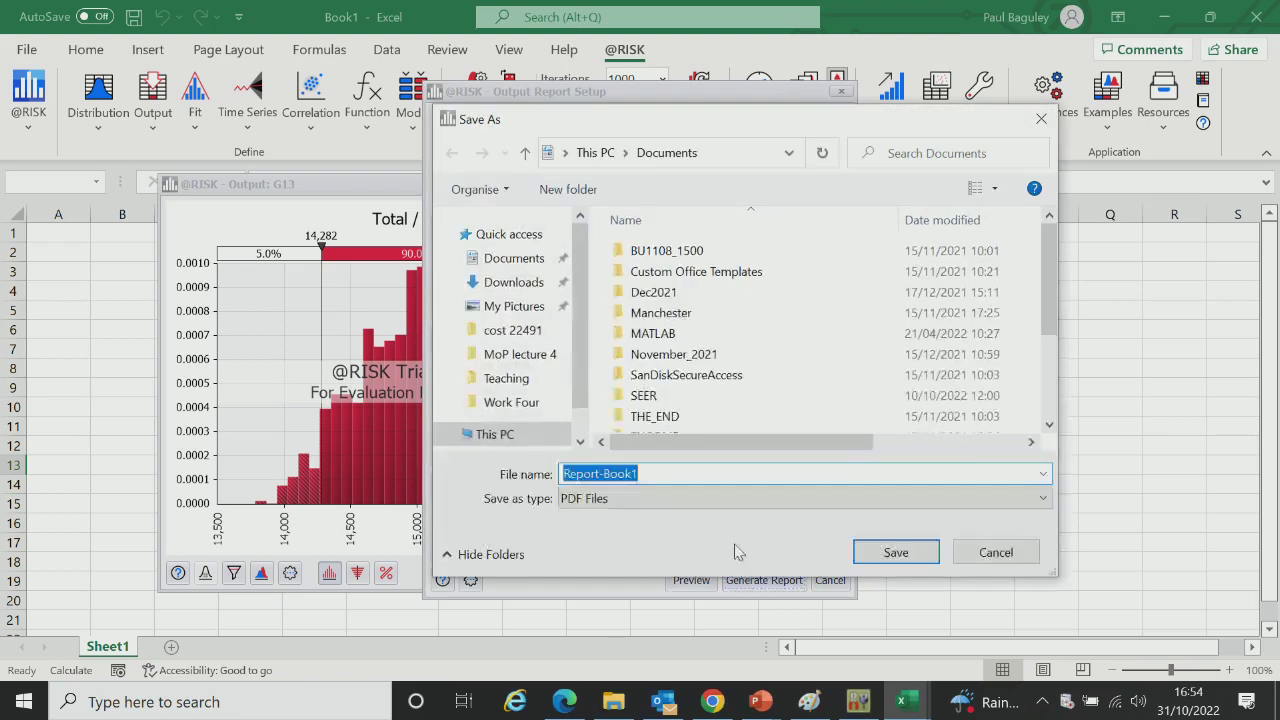
# Step: Choose the Work Four folder on the C: drive as the save location for the PDF report
pyautogui.click(657, 473)
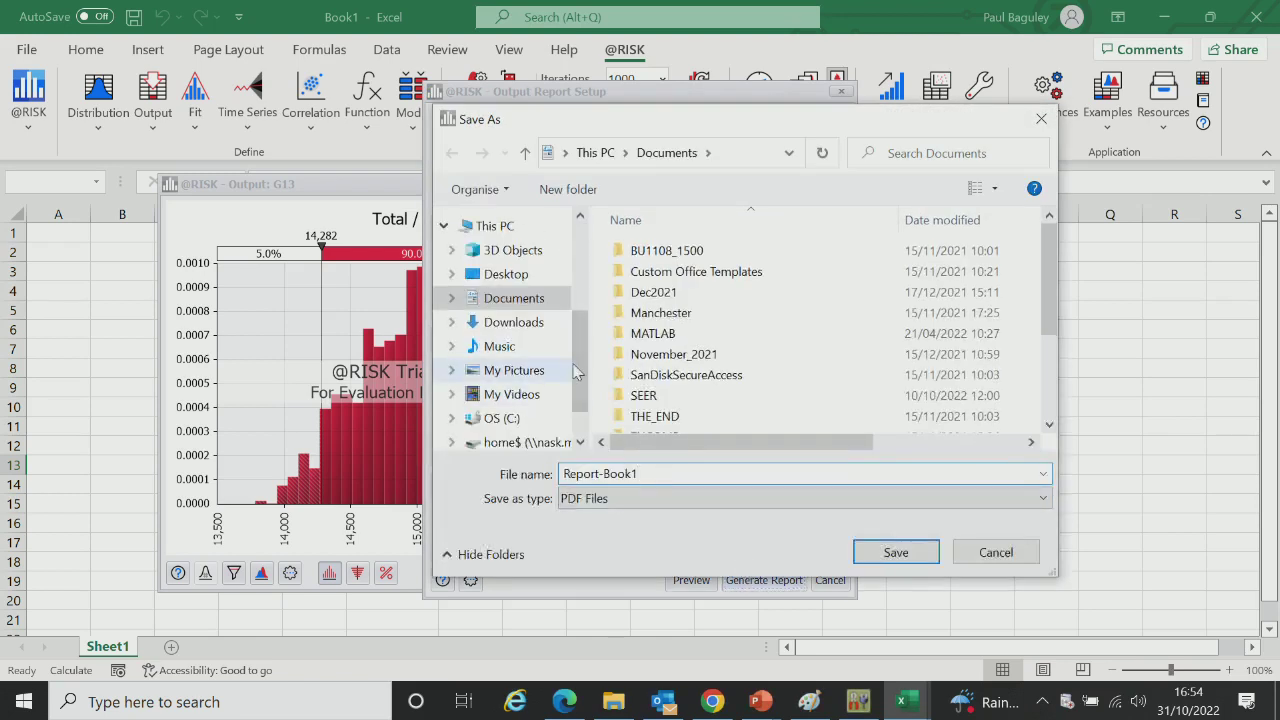
pyautogui.scroll(-1, 505, 370)
pyautogui.click(502, 362)
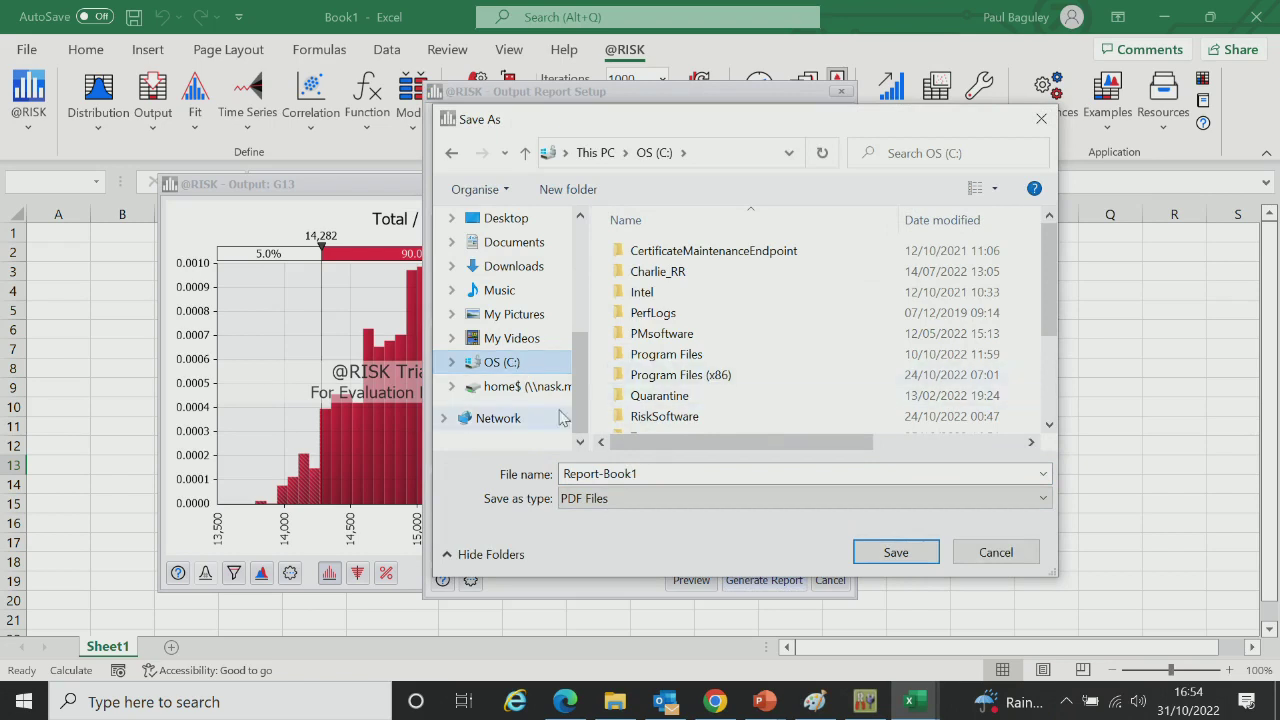
pyautogui.moveTo(1045, 310); pyautogui.dragTo(1047, 373)
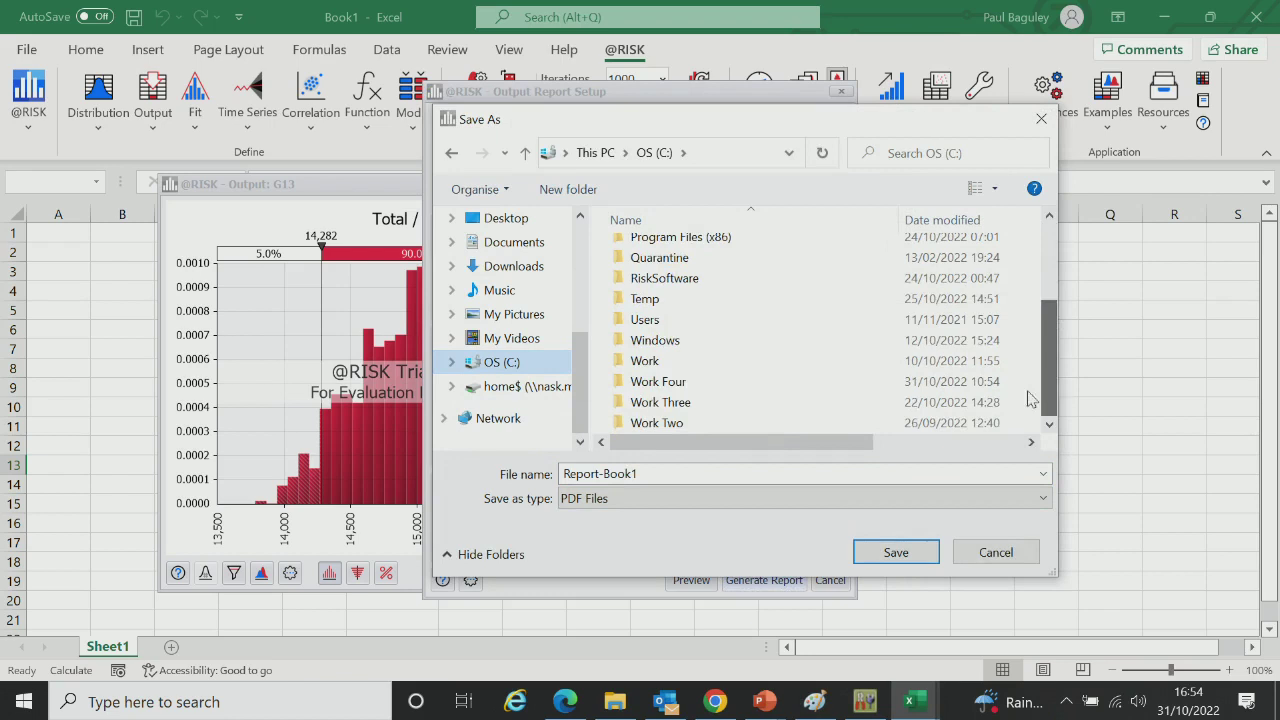
pyautogui.click(716, 390)
pyautogui.doubleClick(716, 390)
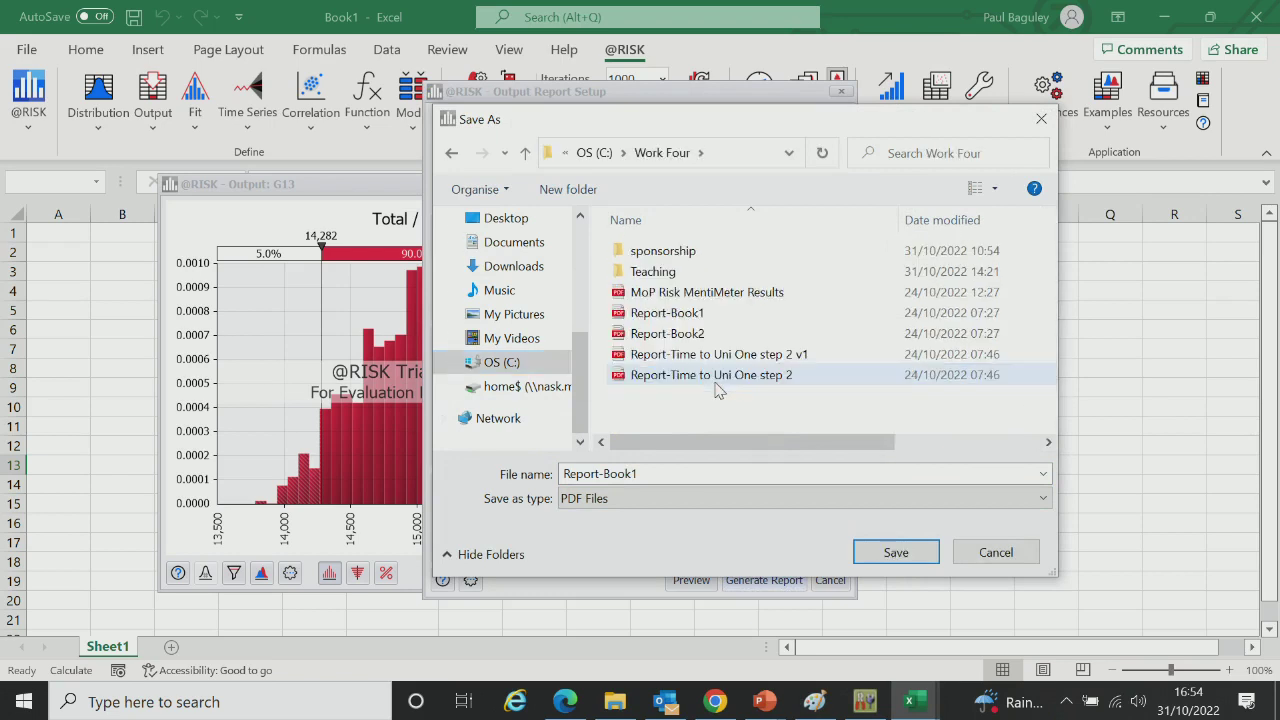
# Step: Save the report as Report-Book4 without replacing the existing report, and view its Total / Costs distribution graph
pyautogui.click(893, 553)
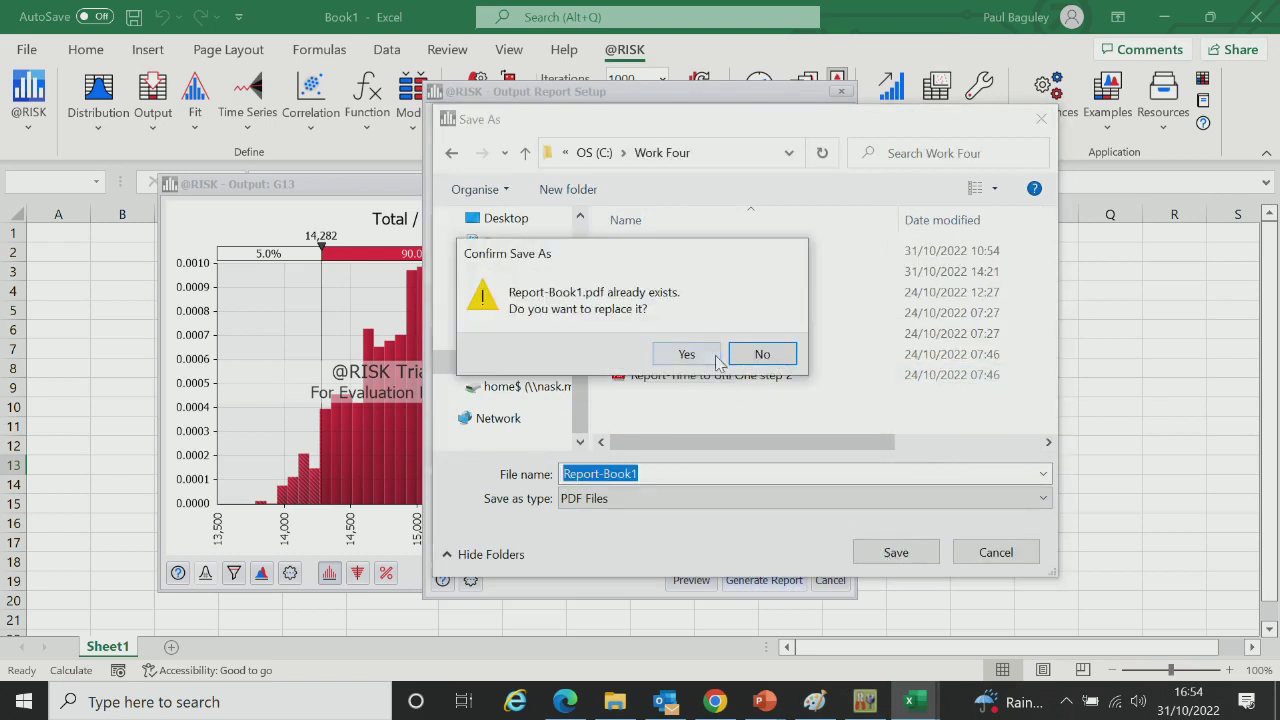
pyautogui.click(762, 354)
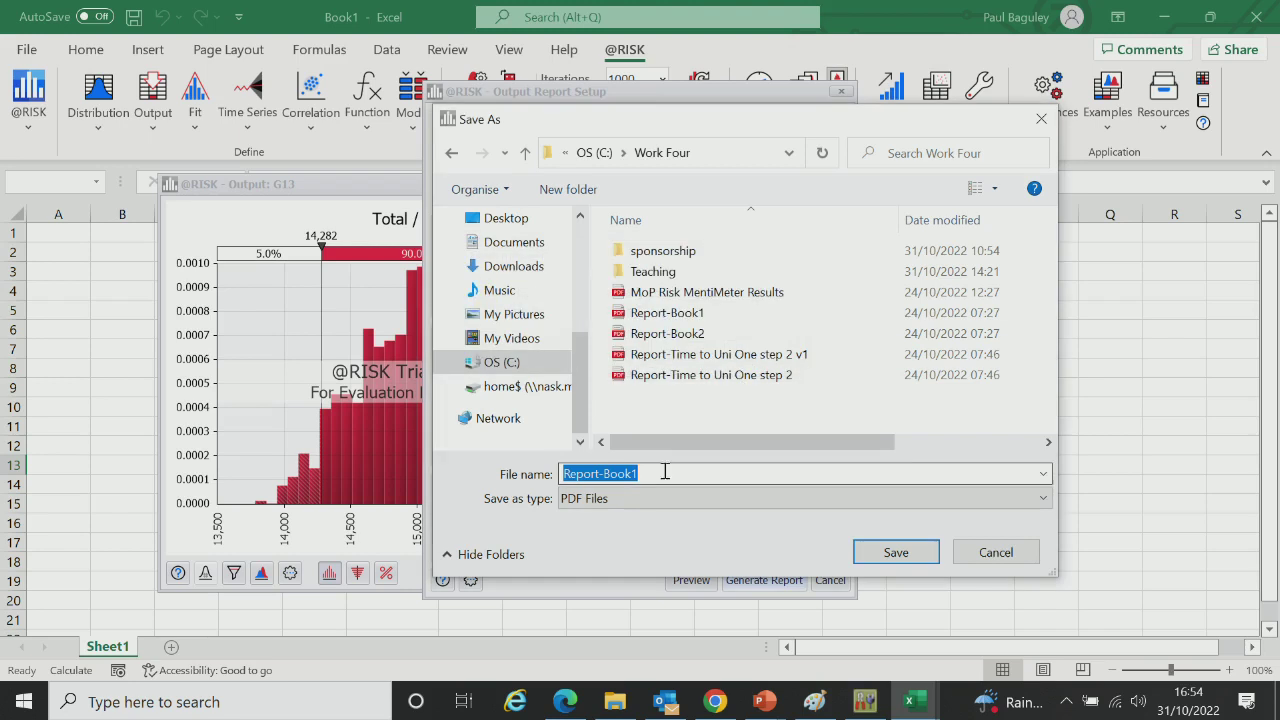
pyautogui.click(670, 472)
pyautogui.press('BackSpace')
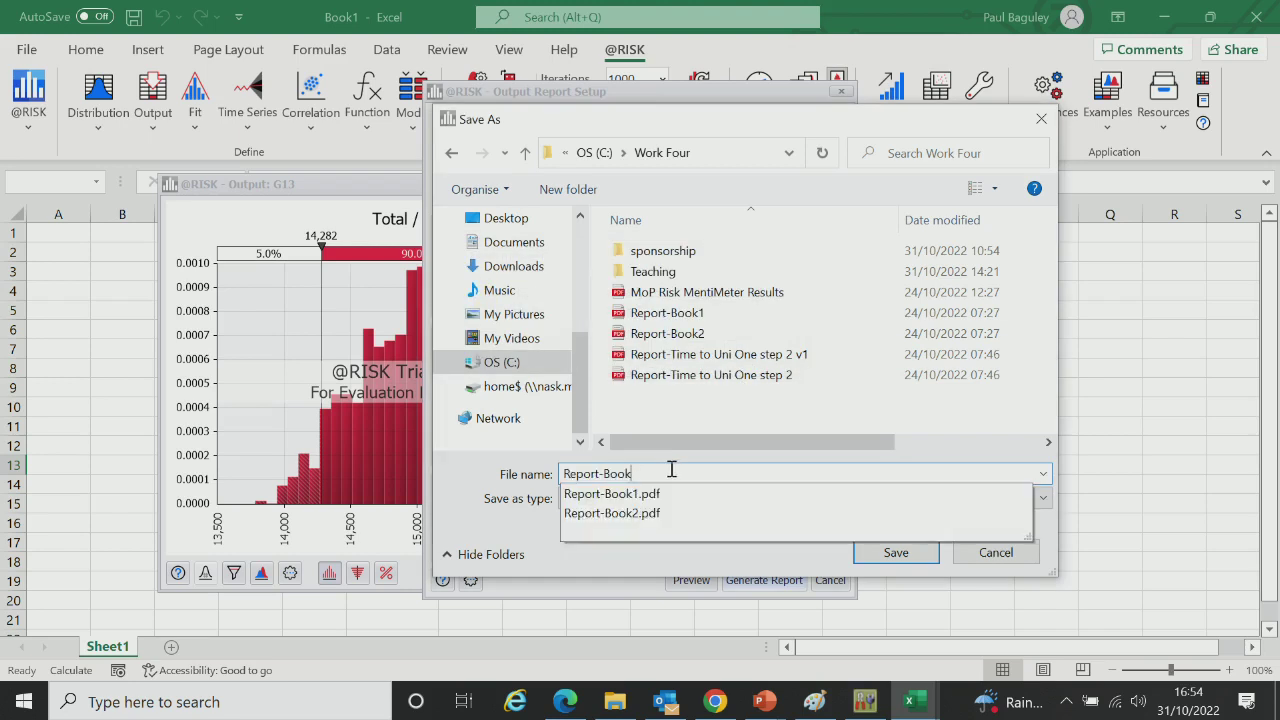
pyautogui.write('4')
pyautogui.click(897, 558)
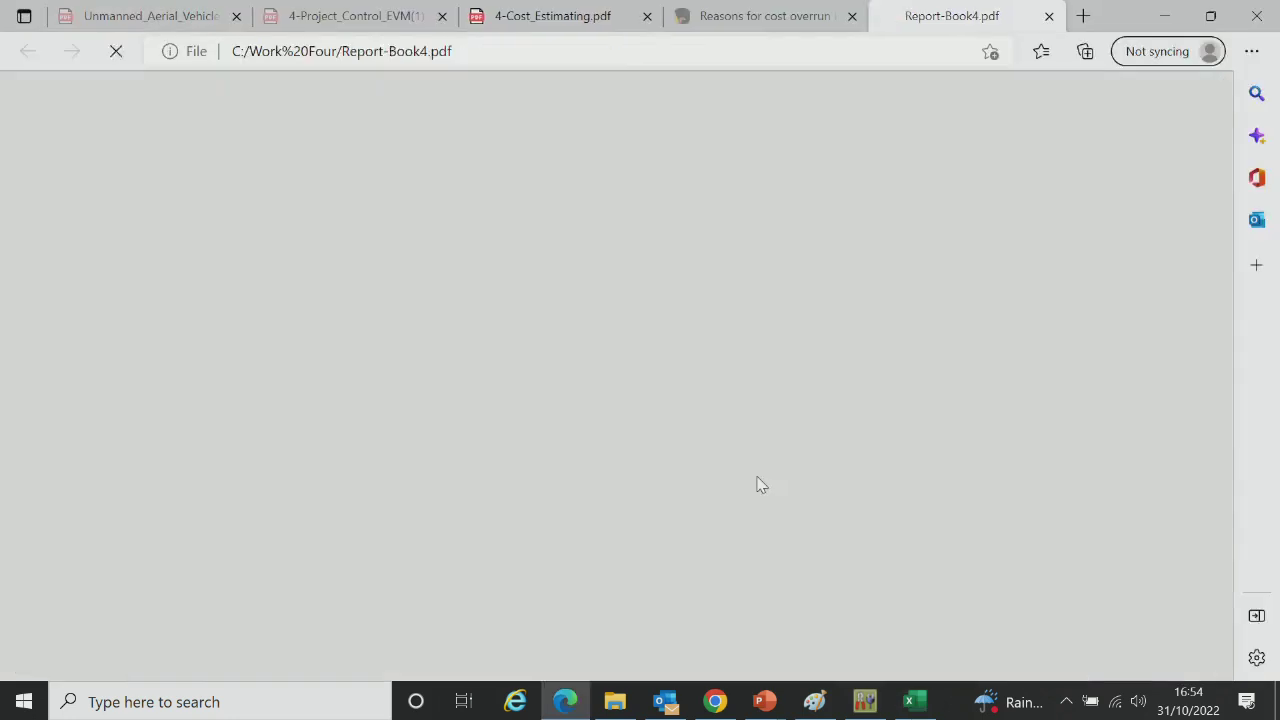
pyautogui.scroll(-1, 675, 445)
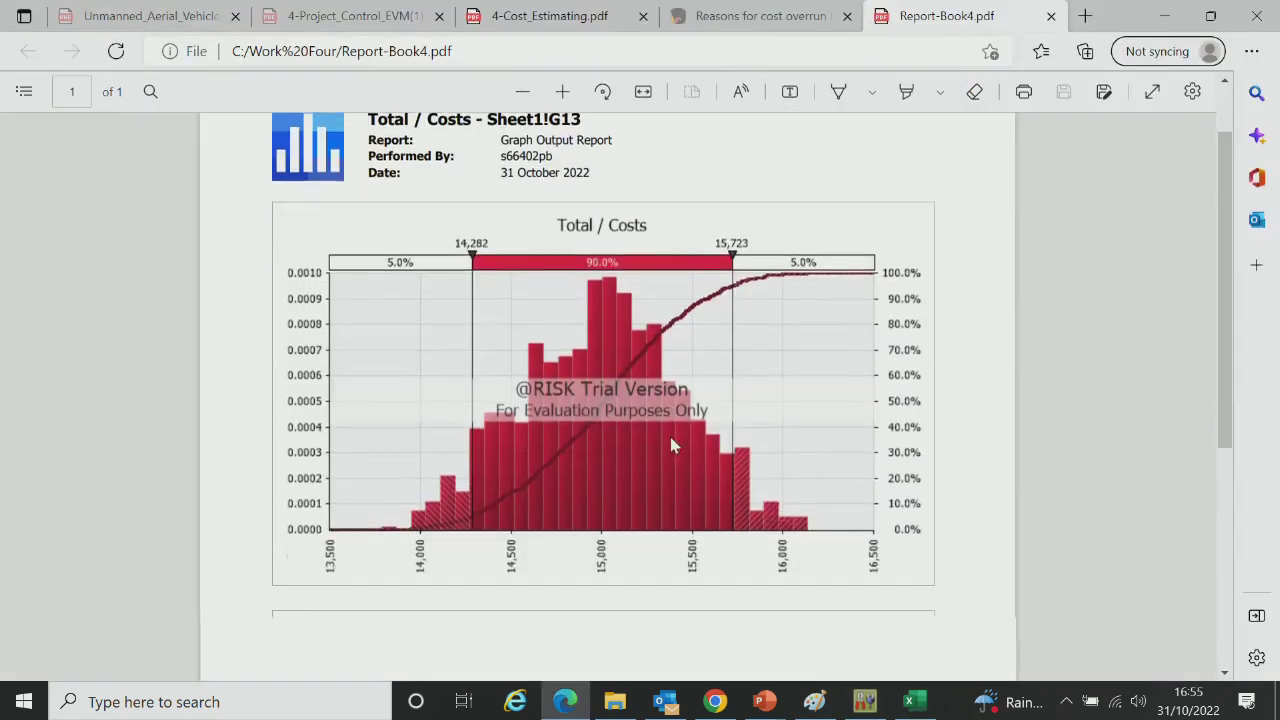
pyautogui.scroll(-1, 660, 444)
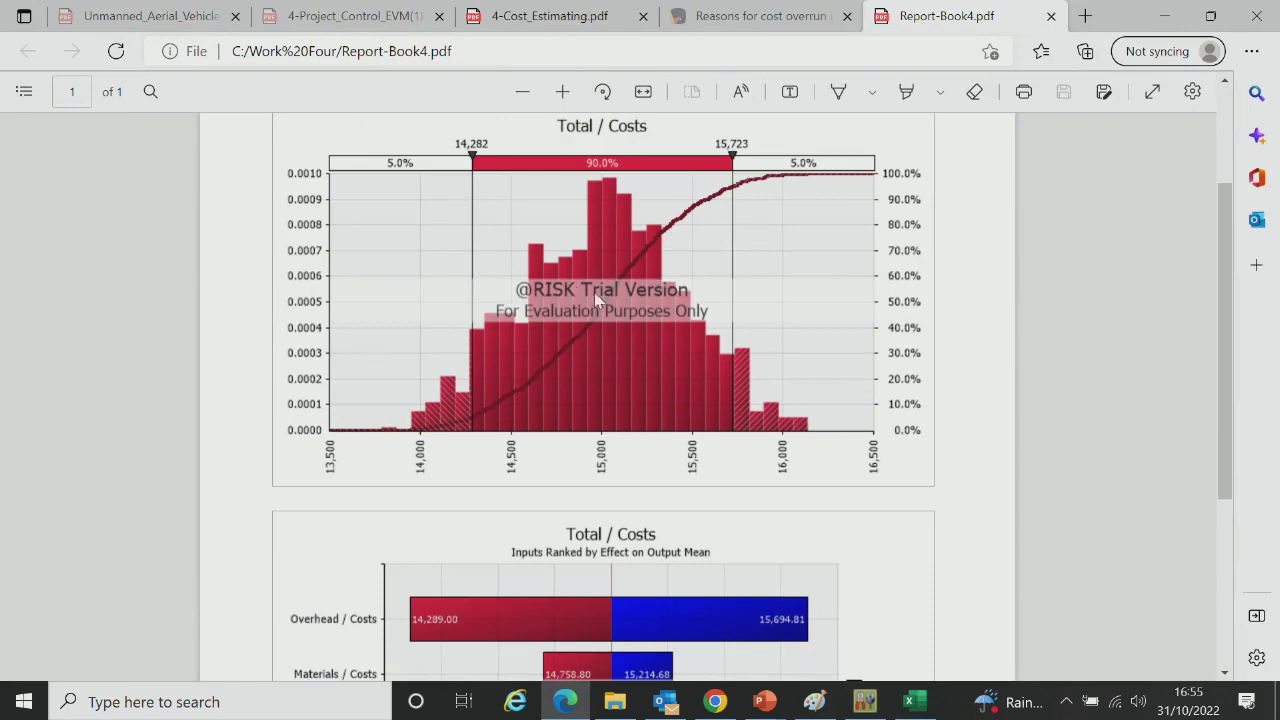
# Step: Switch to Excel and review the distribution formulas behind the Labour, Materials, Overhead and Risk event costs in G7:G11
pyautogui.click(910, 702)
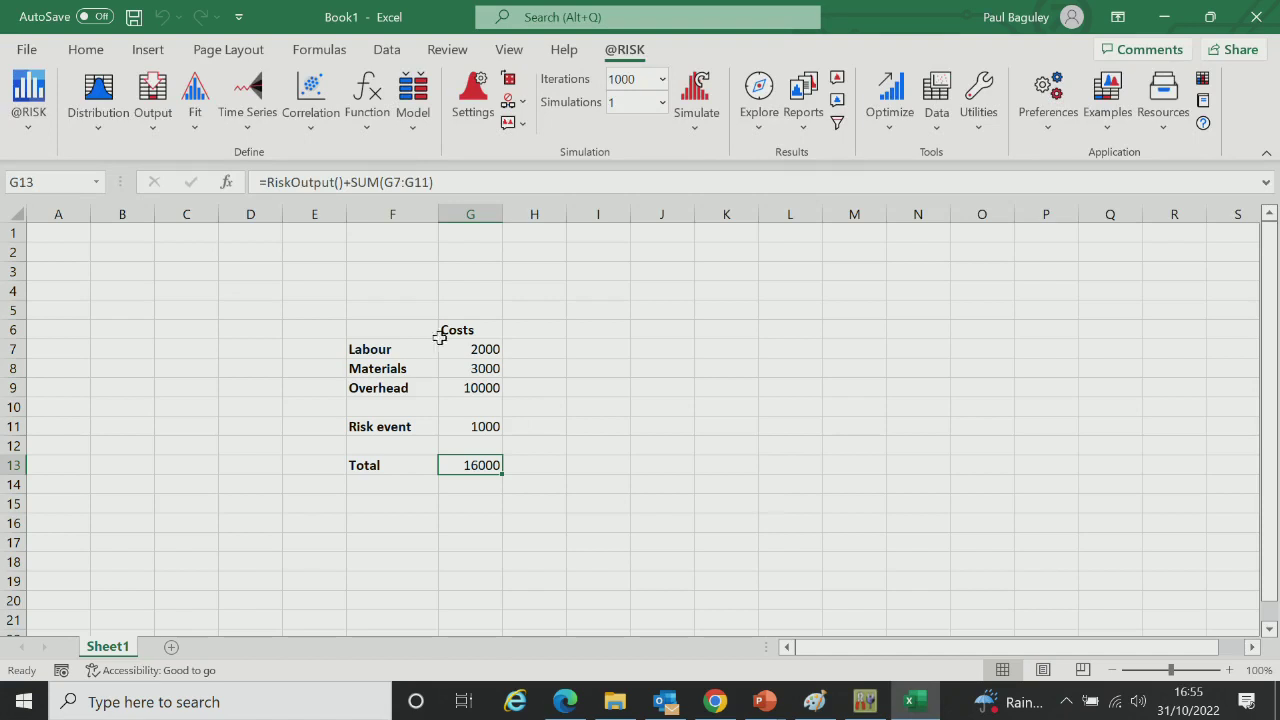
pyautogui.click(475, 352)
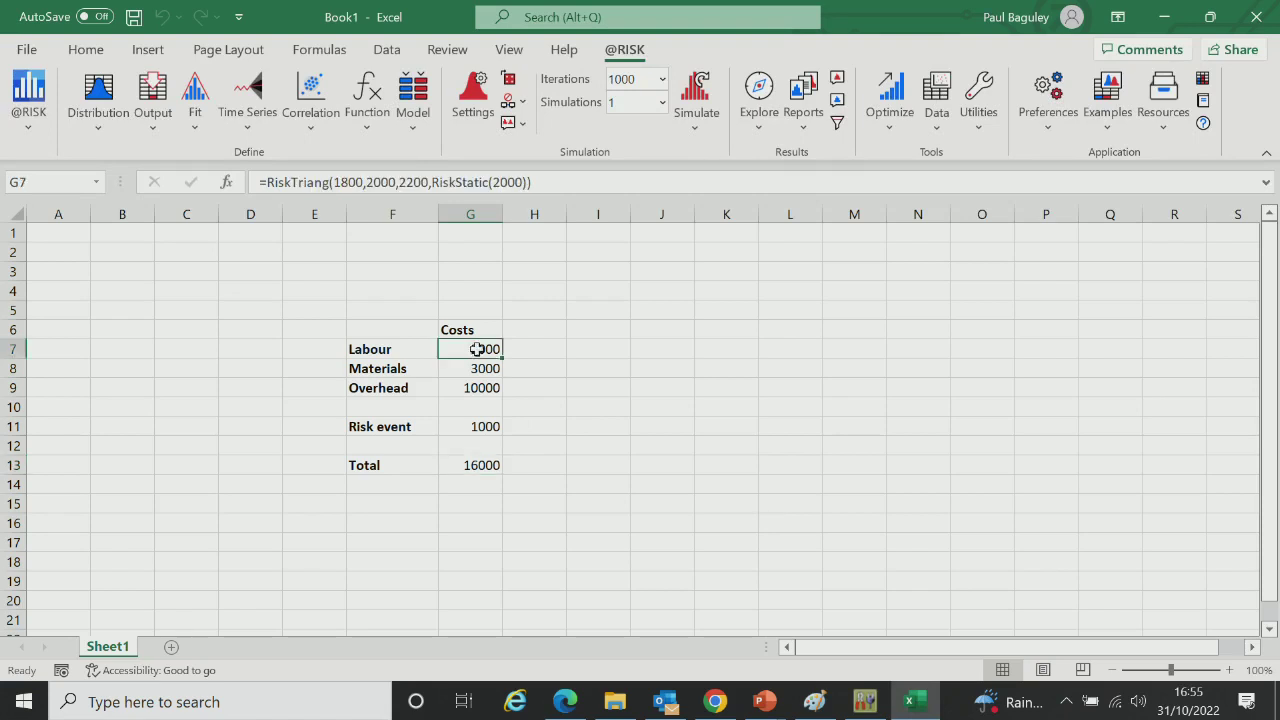
pyautogui.click(470, 367)
pyautogui.click(477, 387)
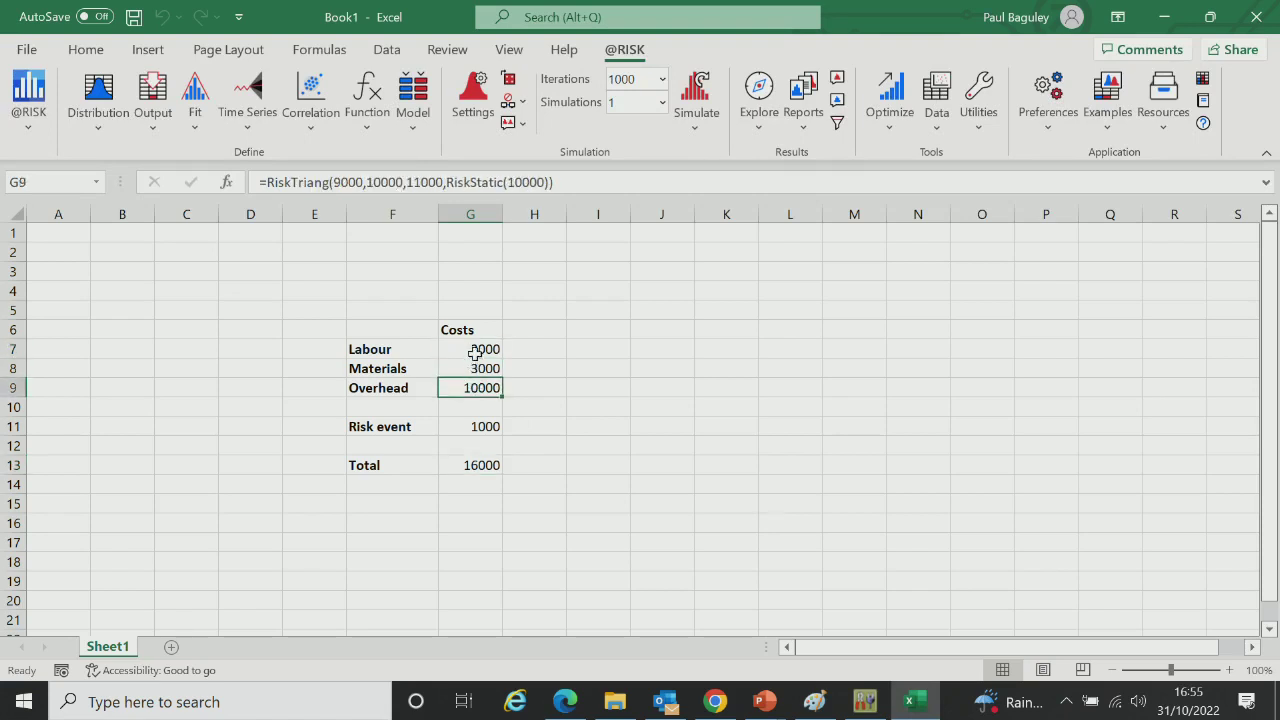
pyautogui.click(476, 349)
pyautogui.click(103, 129)
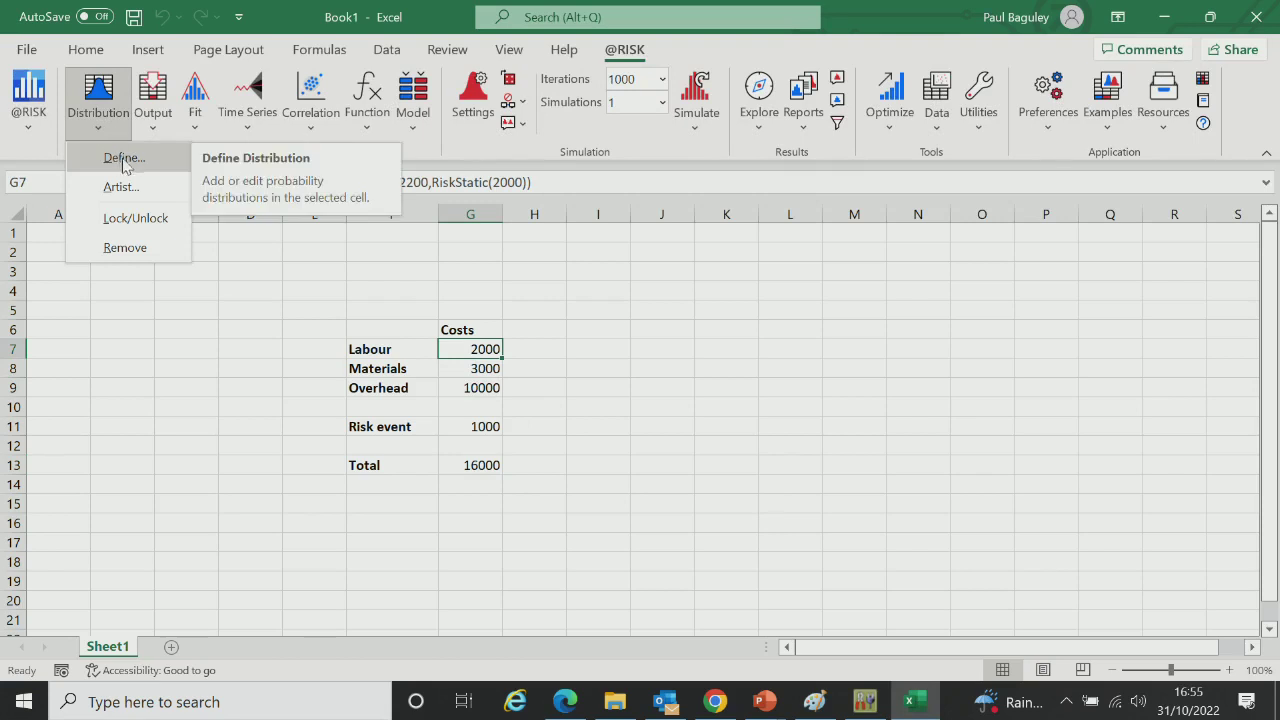
pyautogui.click(478, 367)
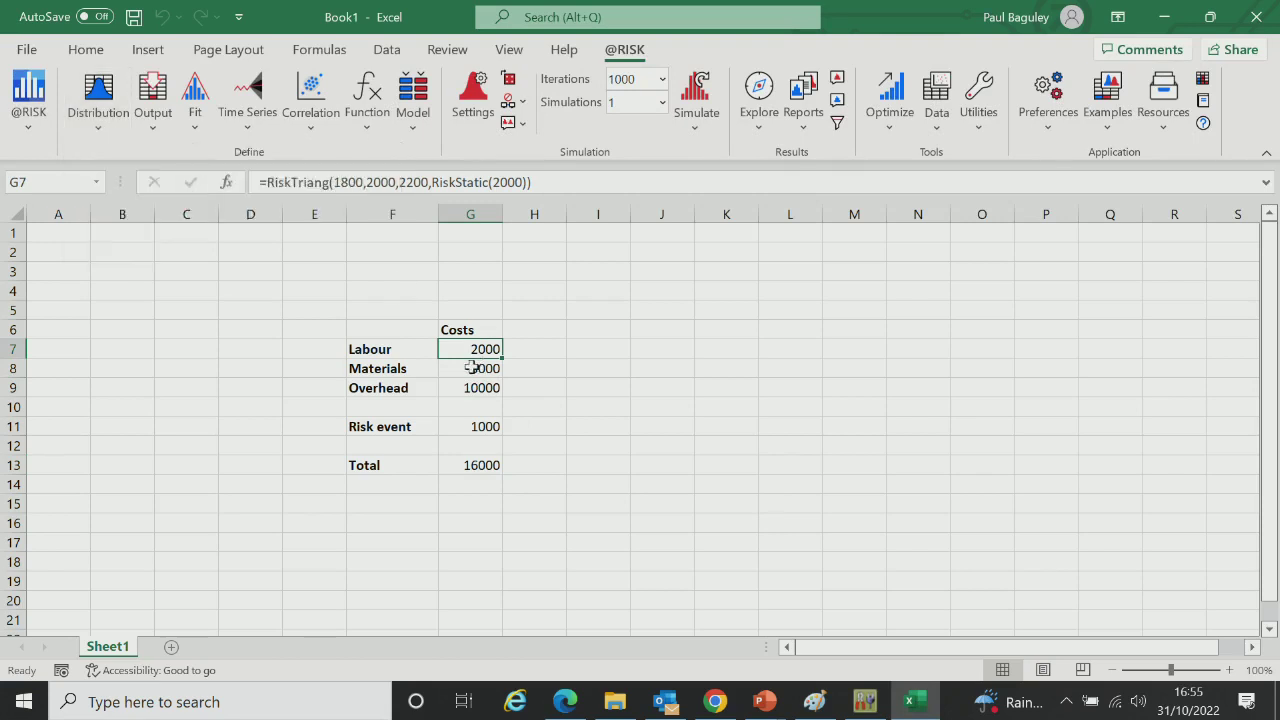
pyautogui.click(470, 367)
pyautogui.click(463, 348)
pyautogui.click(466, 368)
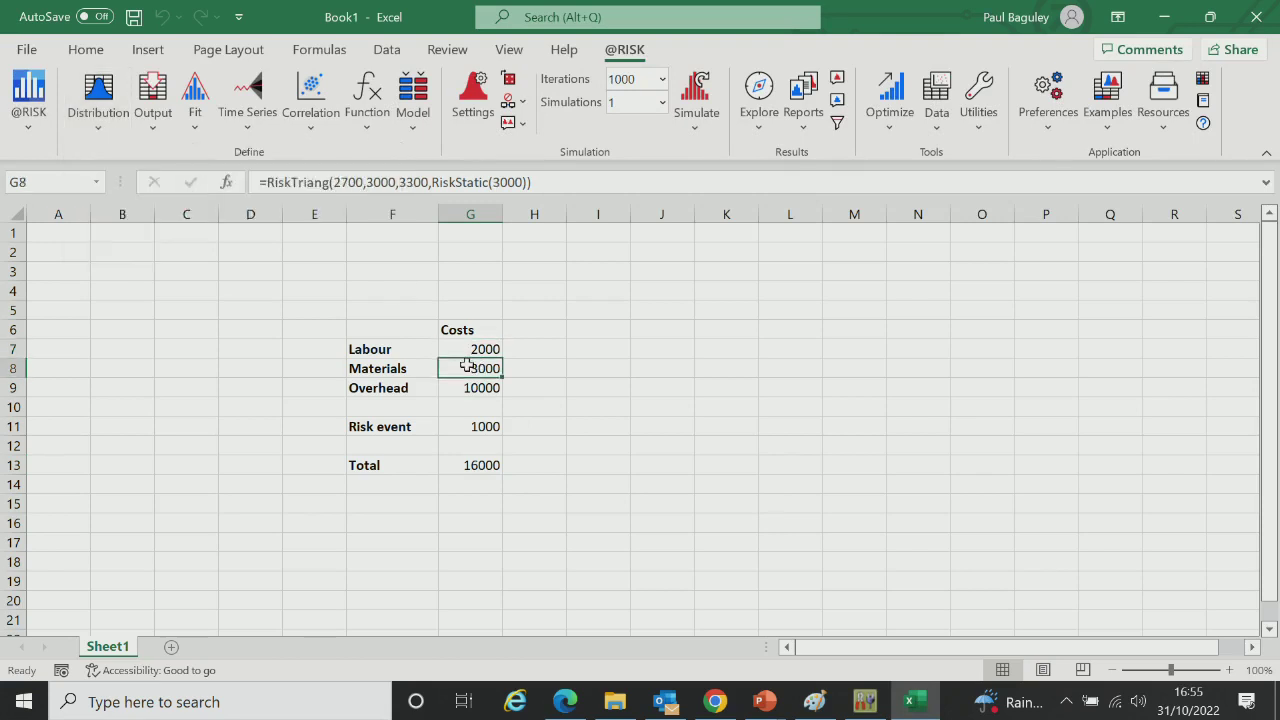
pyautogui.click(468, 386)
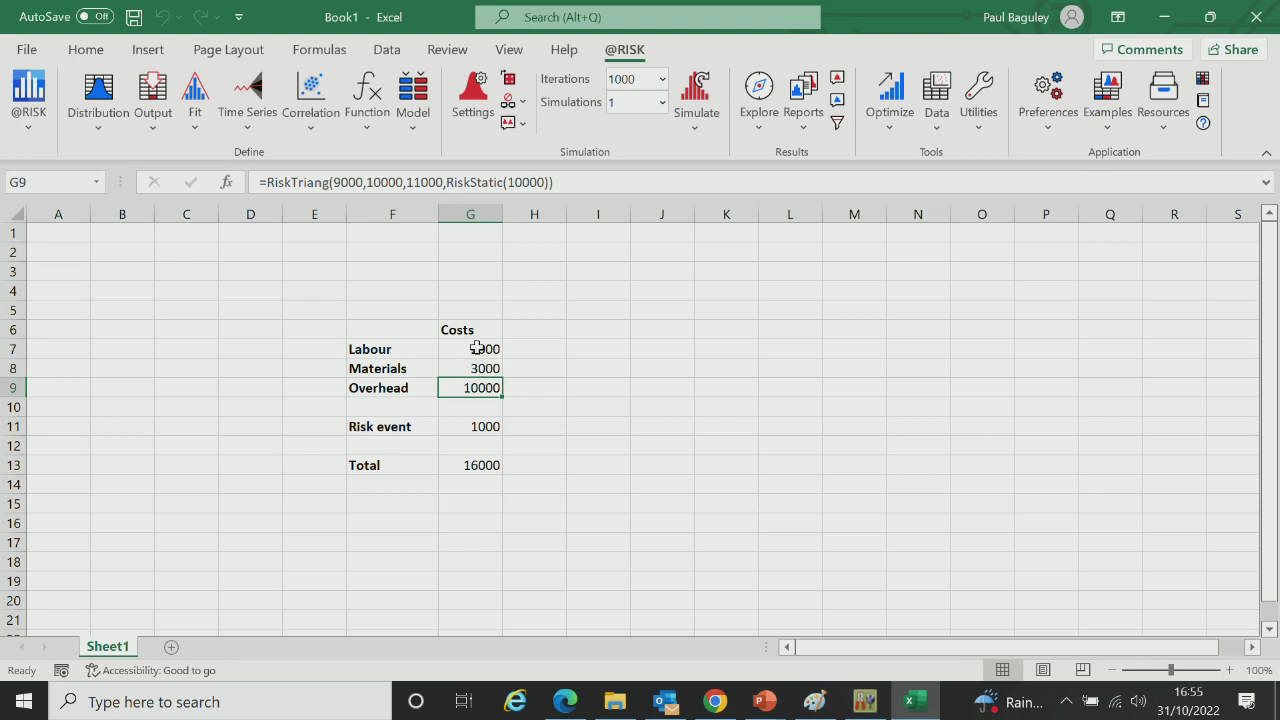
pyautogui.click(479, 426)
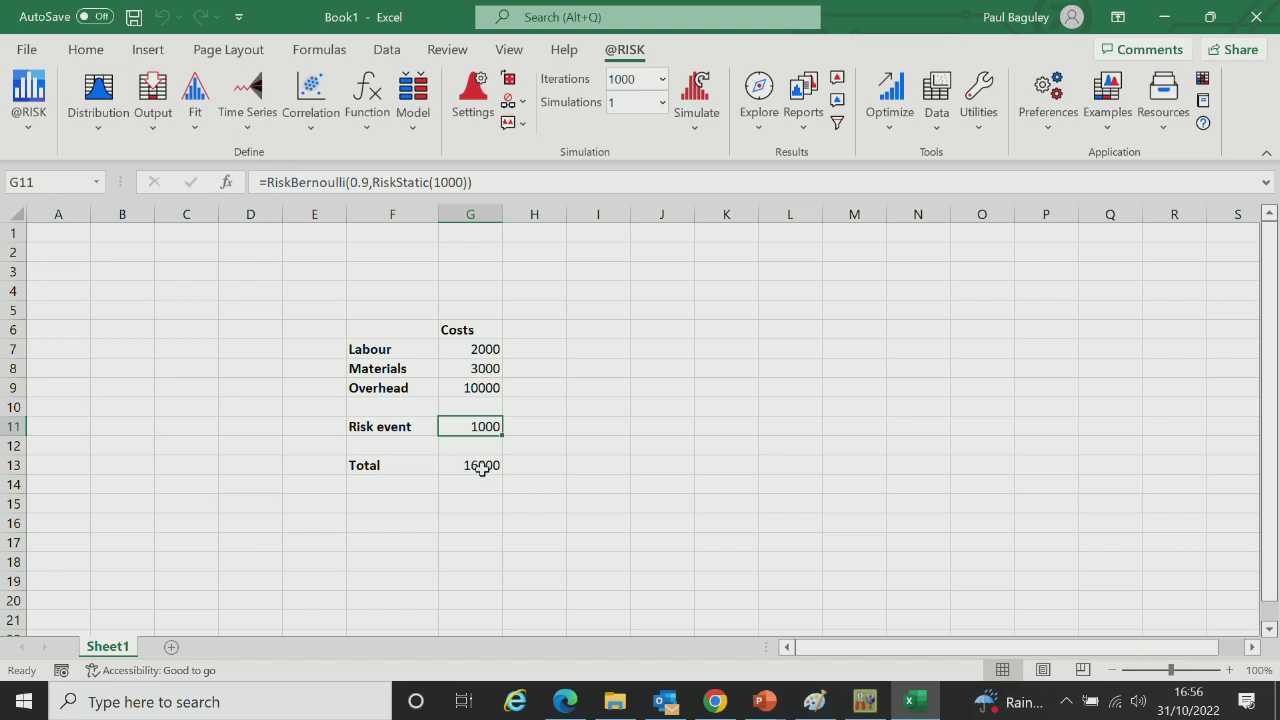
# Step: Return to the Report-Book4 PDF and examine the chart of inputs ranked by effect on the output mean
pyautogui.click(707, 131)
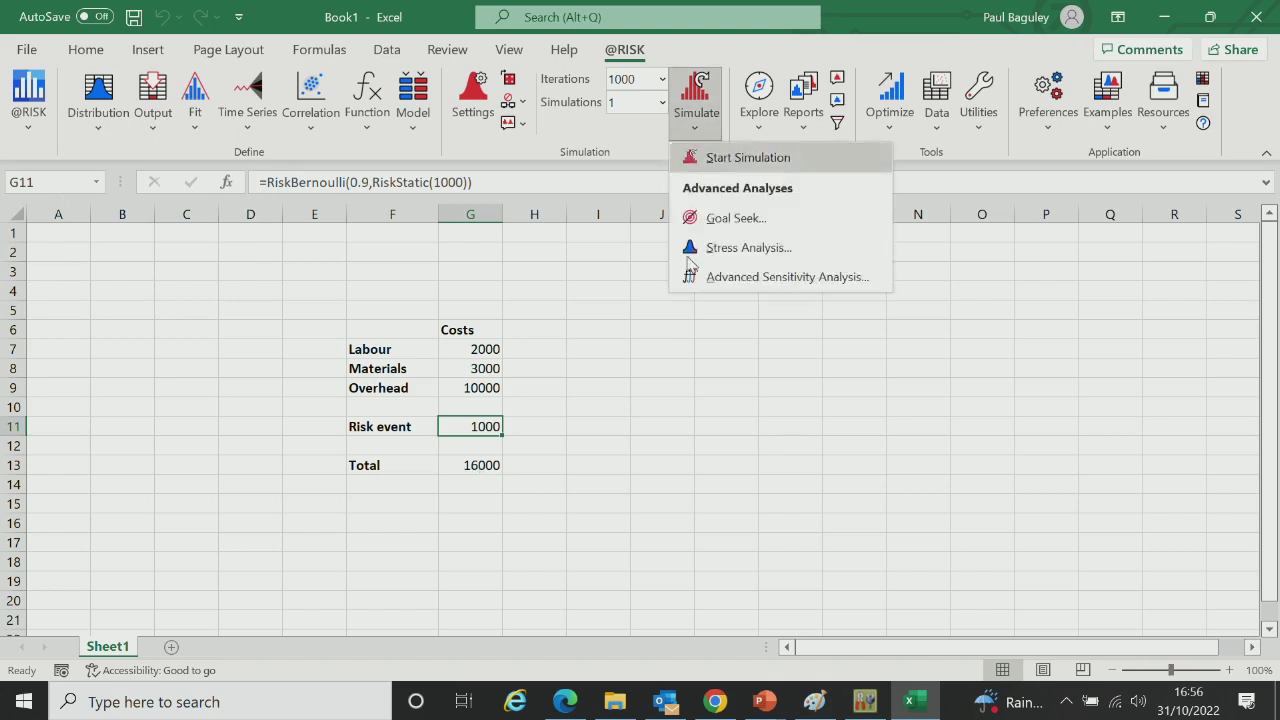
pyautogui.click(915, 703)
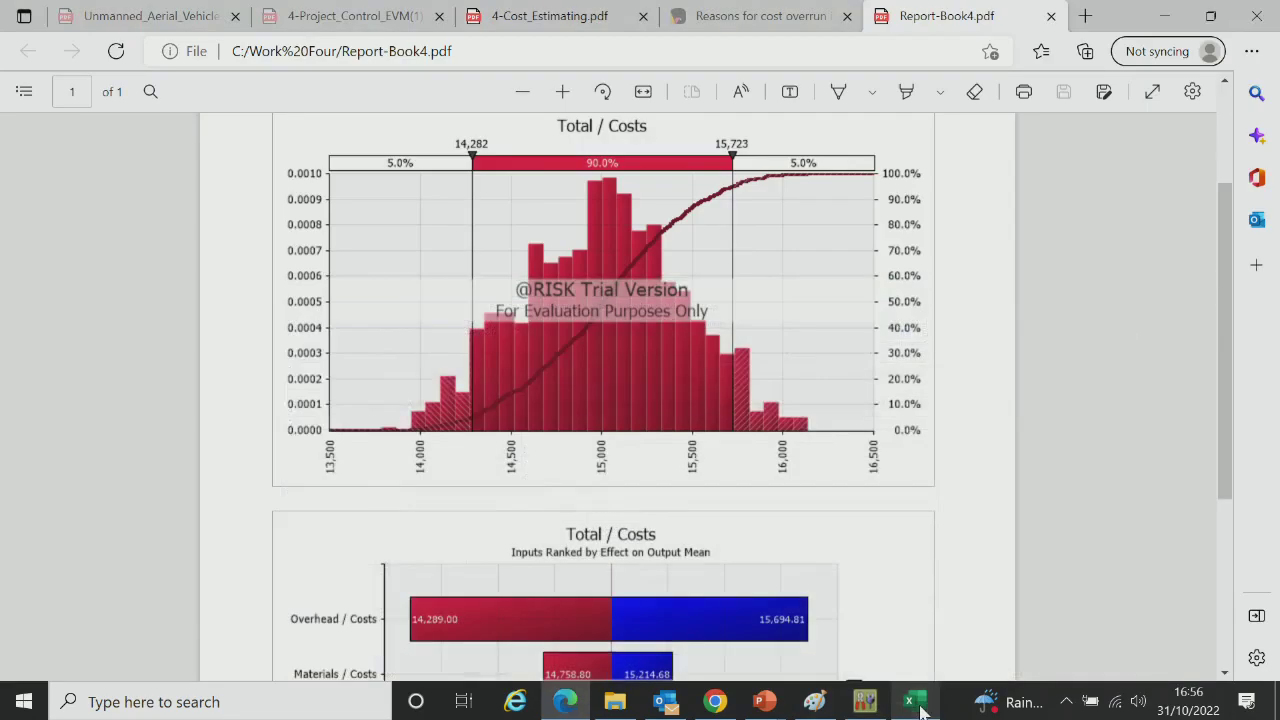
pyautogui.scroll(-2, 697, 515)
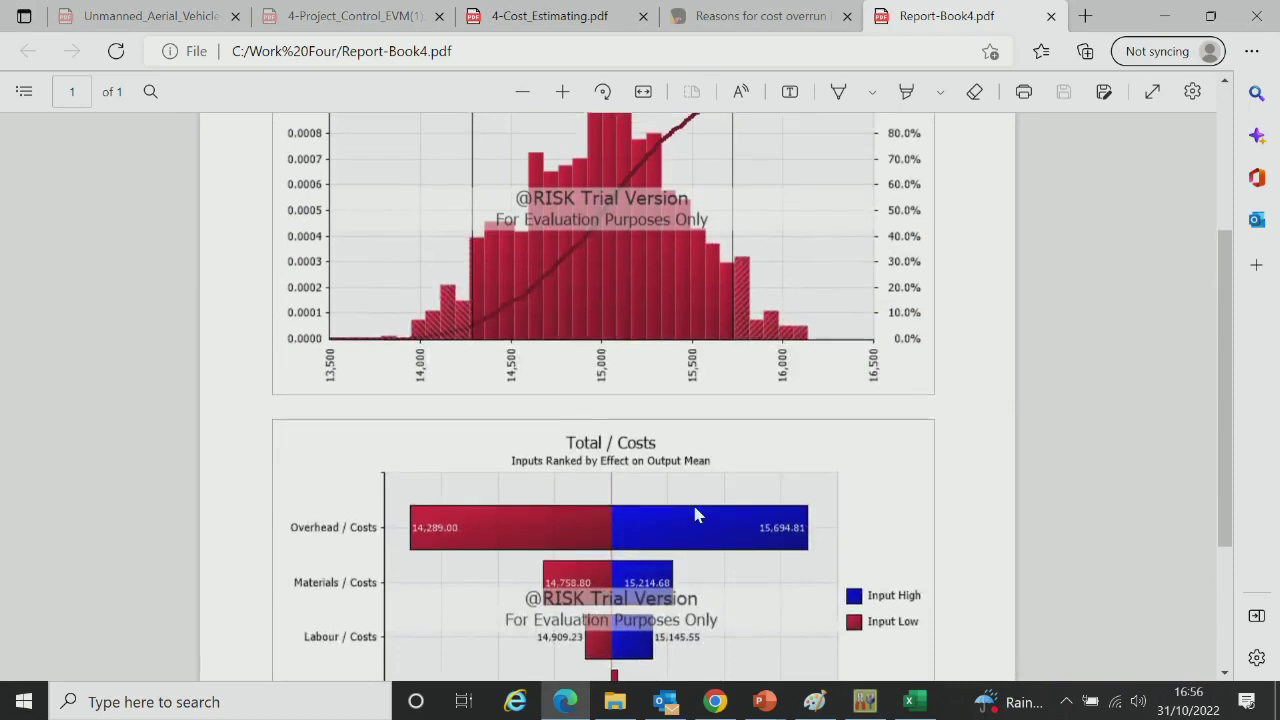
# Step: Review the report's Total / Costs distribution graph, then switch to Excel and inspect the Labour cost's distribution formula in G7
pyautogui.scroll(4, 697, 515)
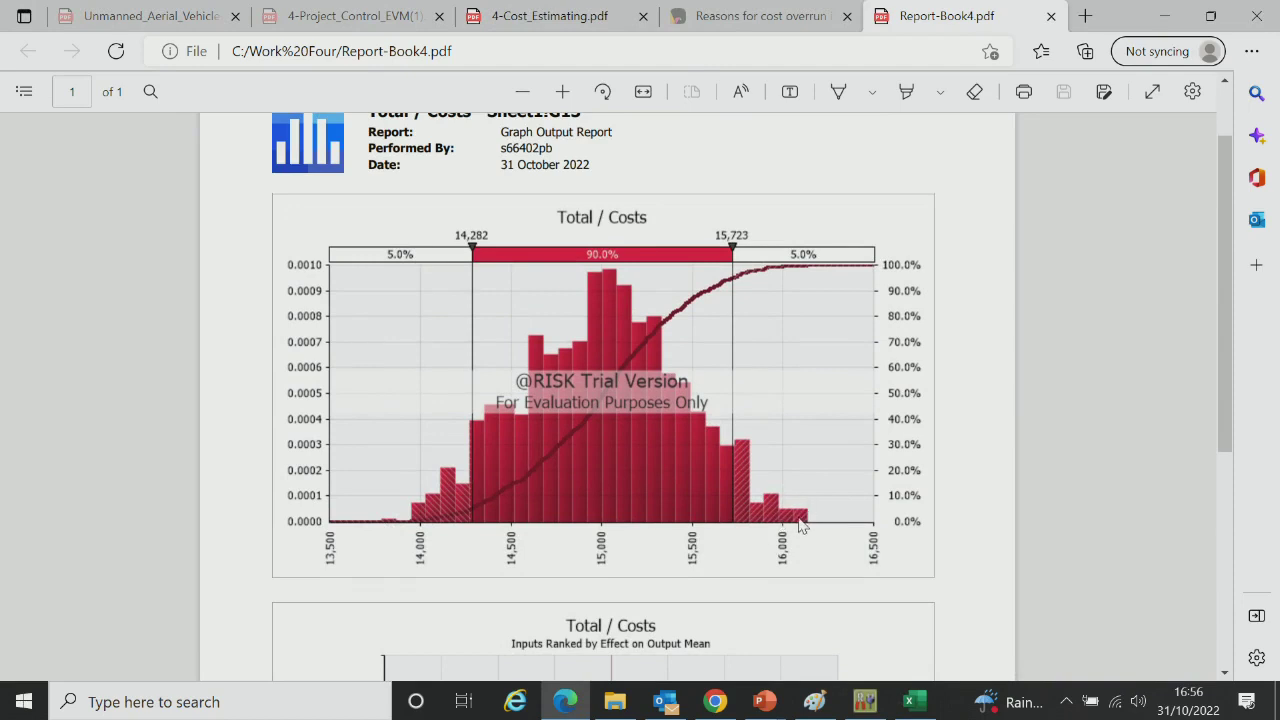
pyautogui.click(914, 704)
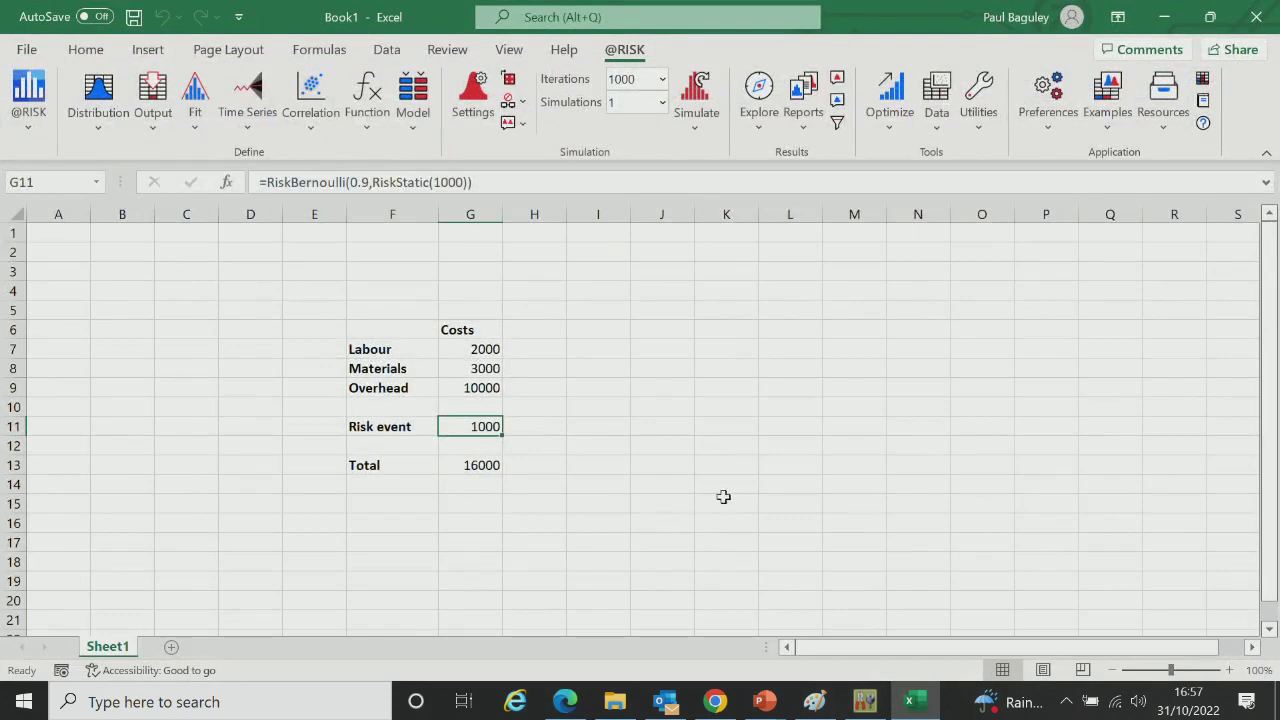
pyautogui.click(479, 349)
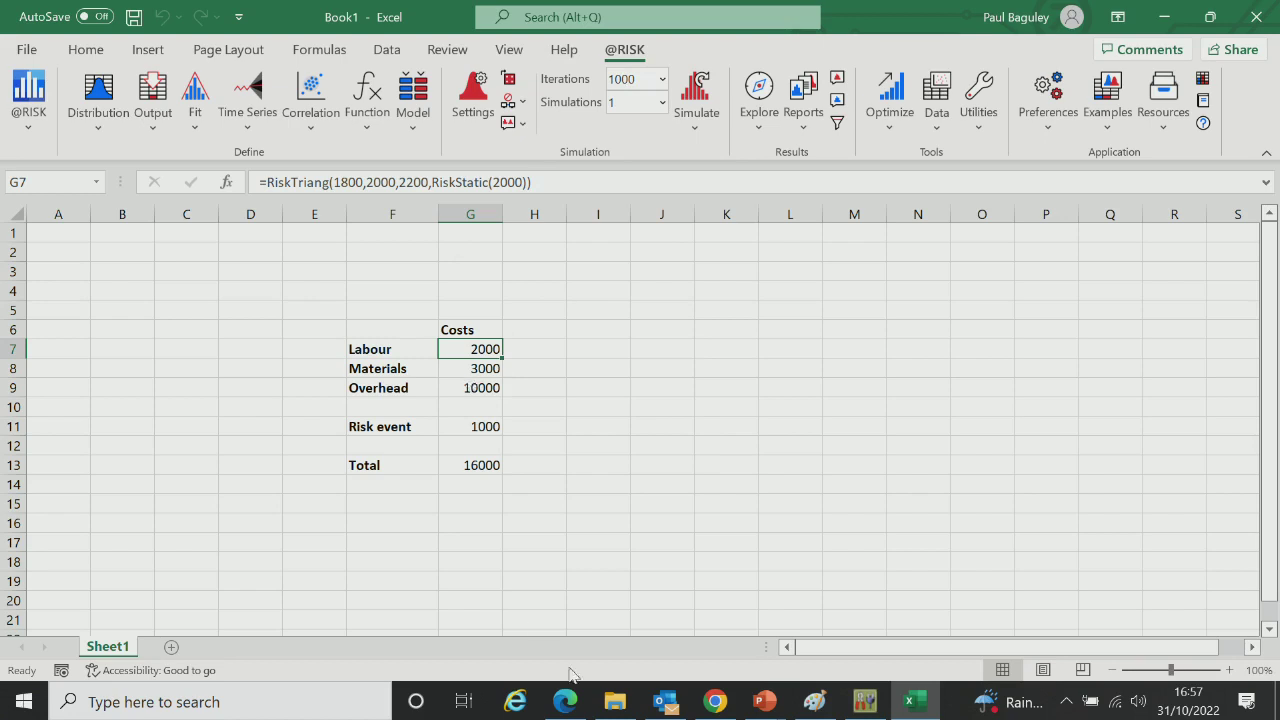
# Step: Switch to the 4-Cost_Estimating PDF in Edge and advance to the Deterministic estimates slide on page 37
pyautogui.click(565, 701)
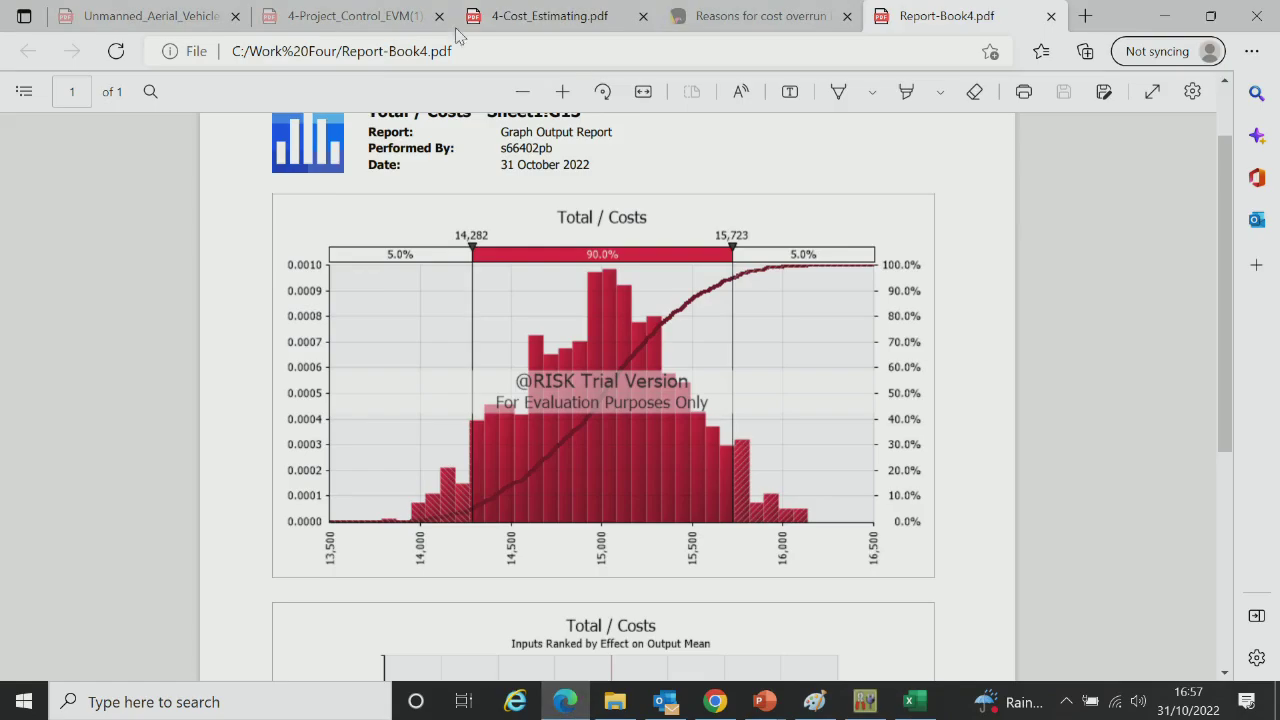
pyautogui.click(535, 20)
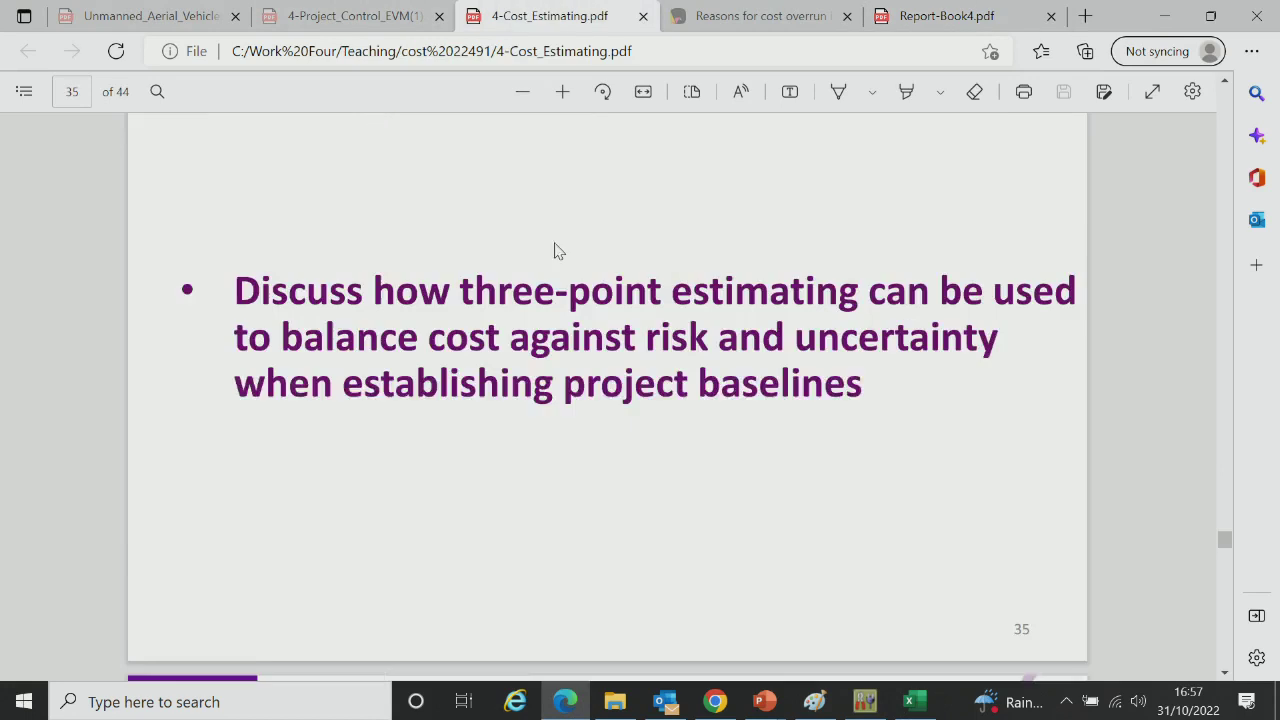
pyautogui.scroll(-6, 506, 400)
pyautogui.scroll(-7, 486, 383)
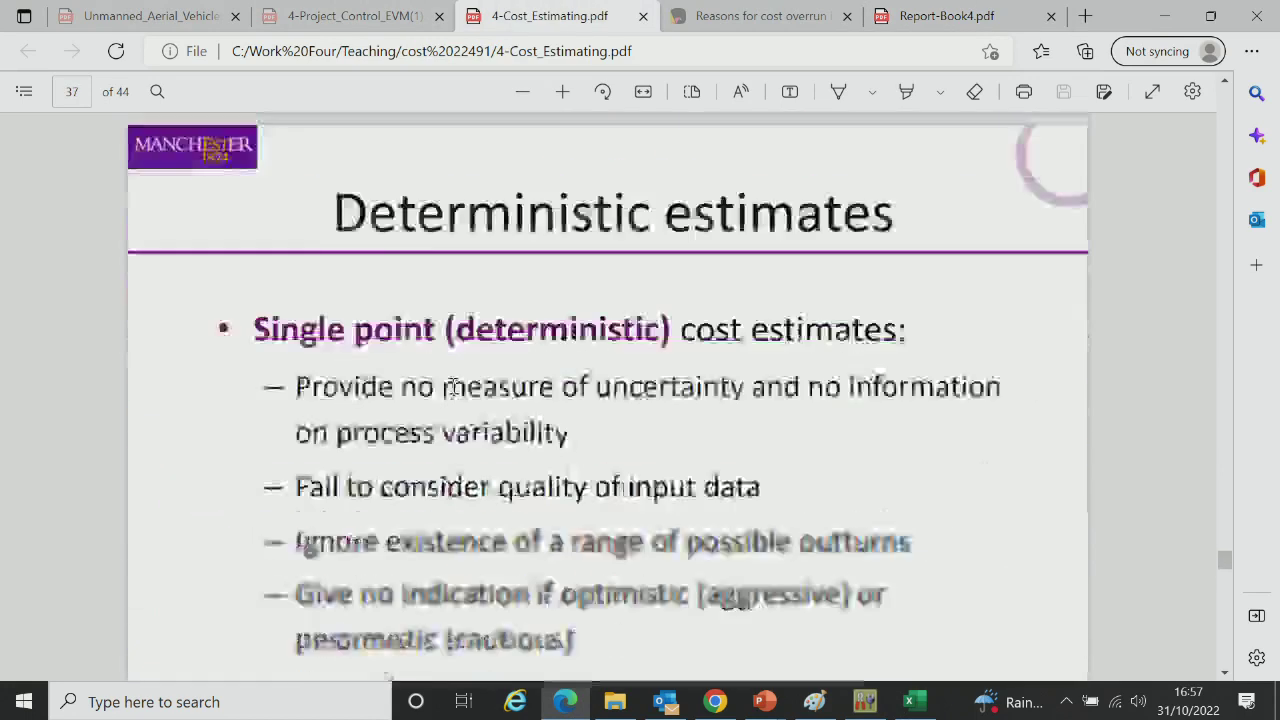